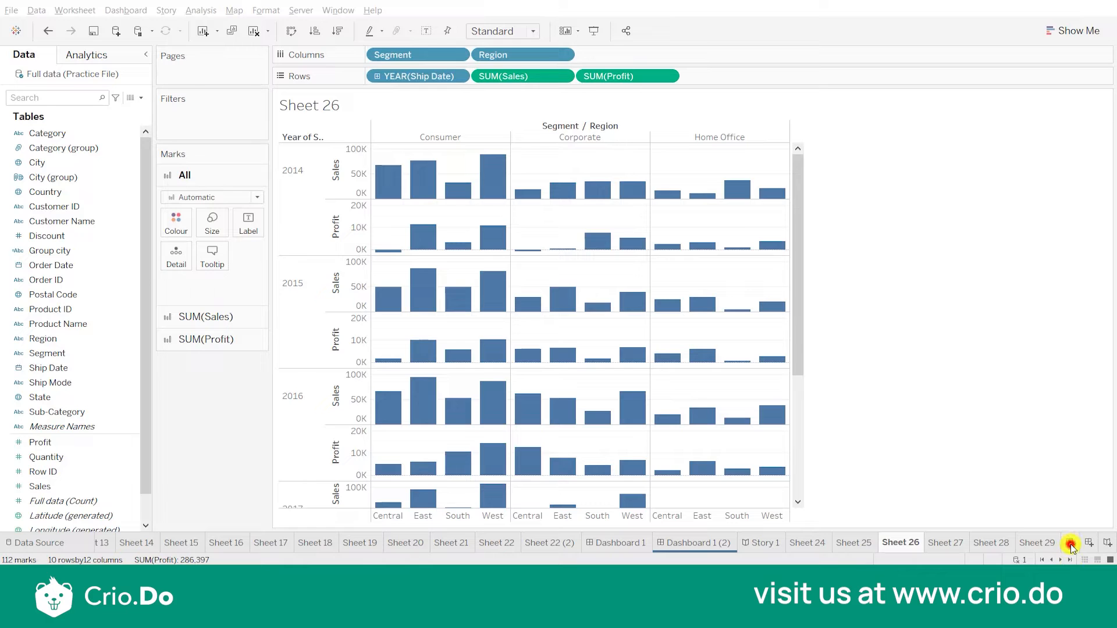
On a new worksheet, build a scatter plot of Sales by Profit with one mark for each Product Name
click(1070, 544)
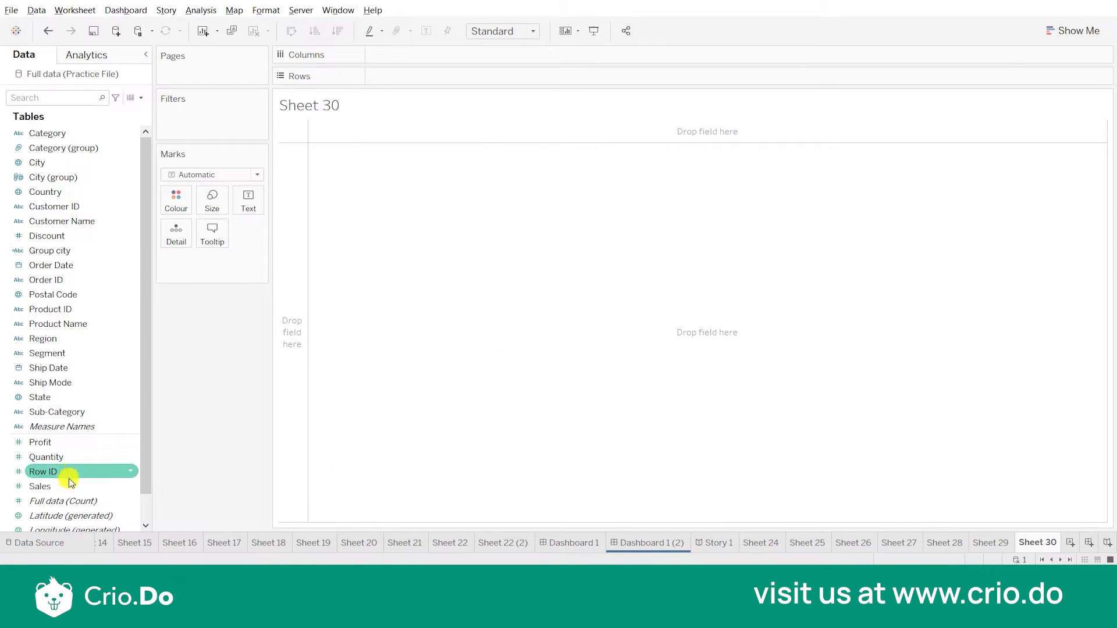
drag(67, 443, 440, 60)
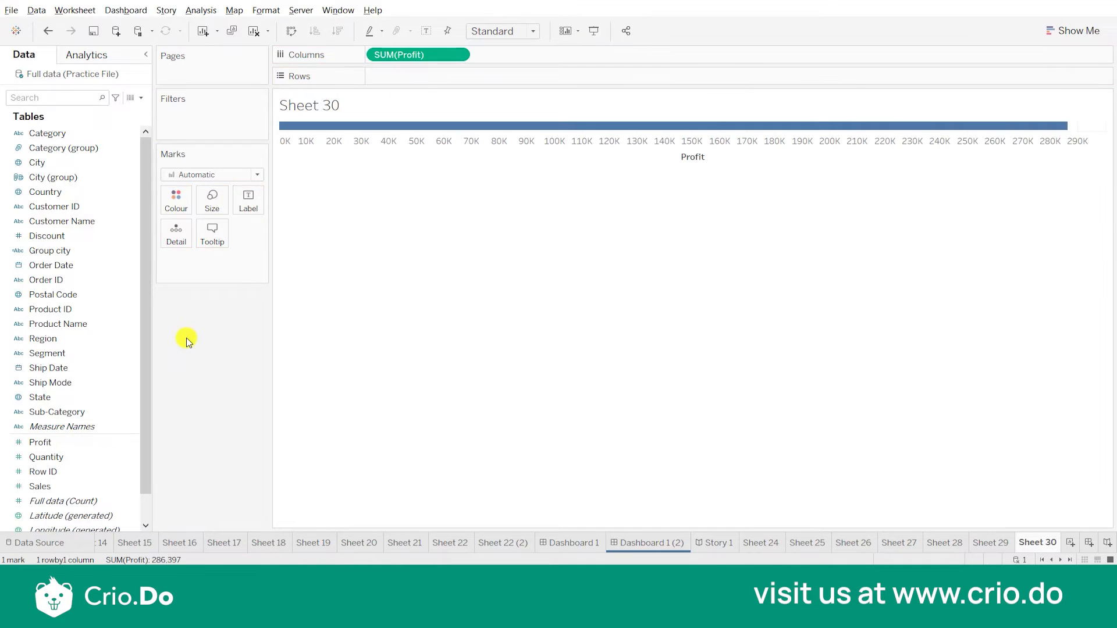
drag(59, 487, 427, 72)
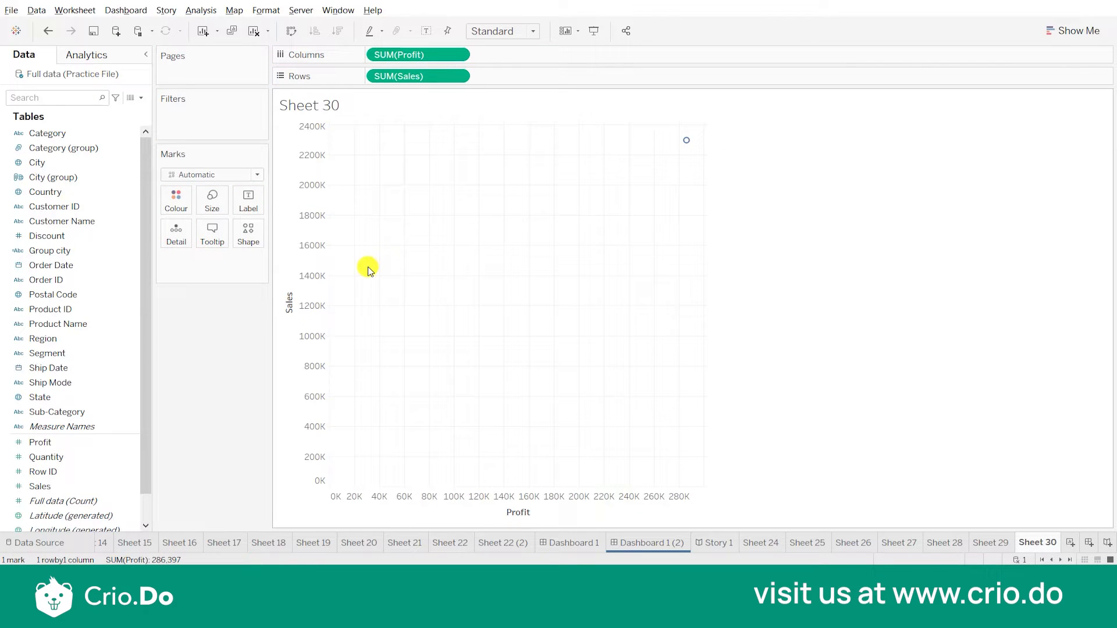
click(75, 103)
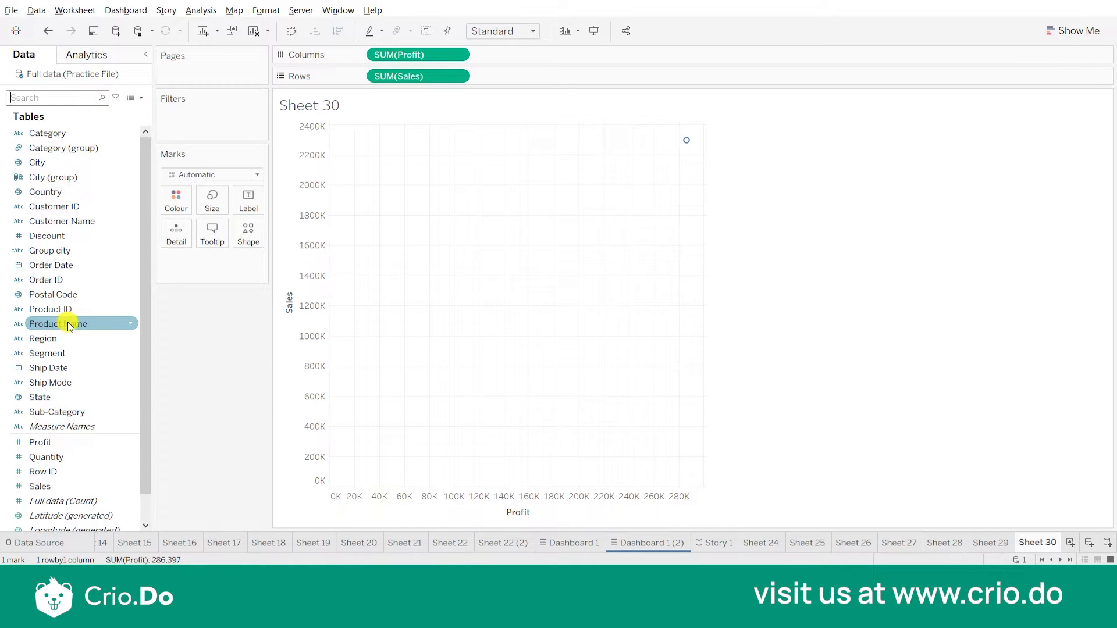
drag(82, 324, 171, 242)
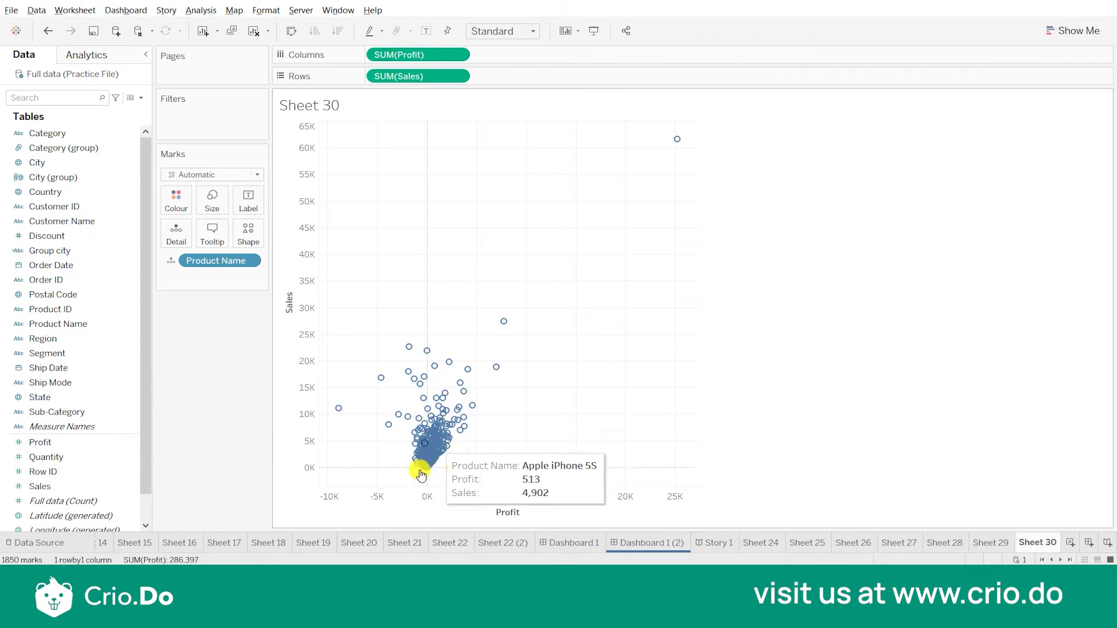
mouse_move(443, 423)
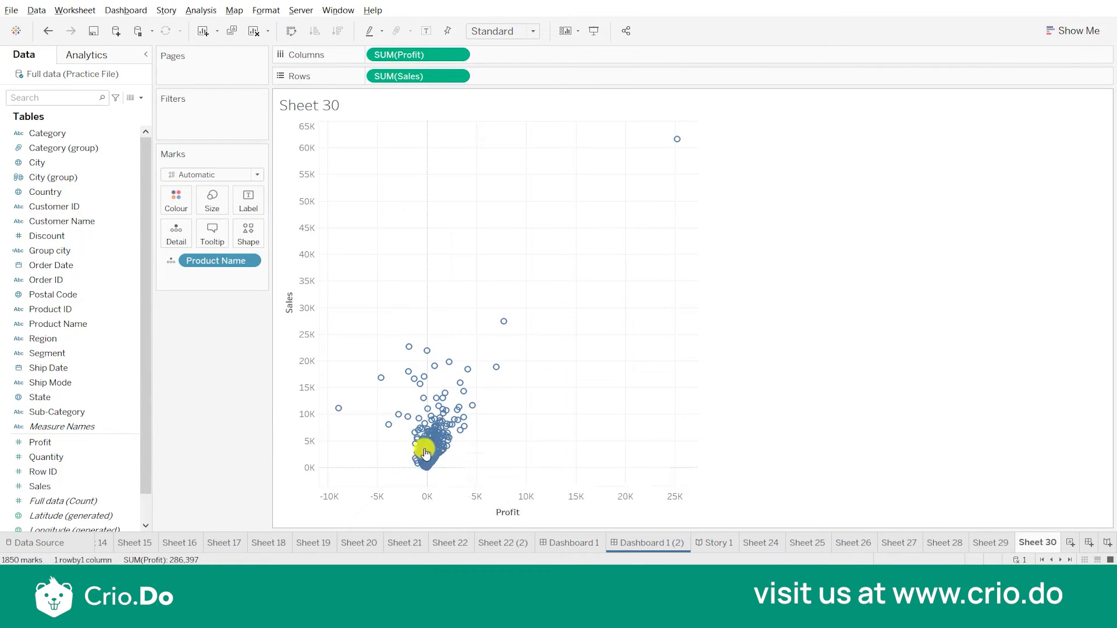
mouse_move(429, 461)
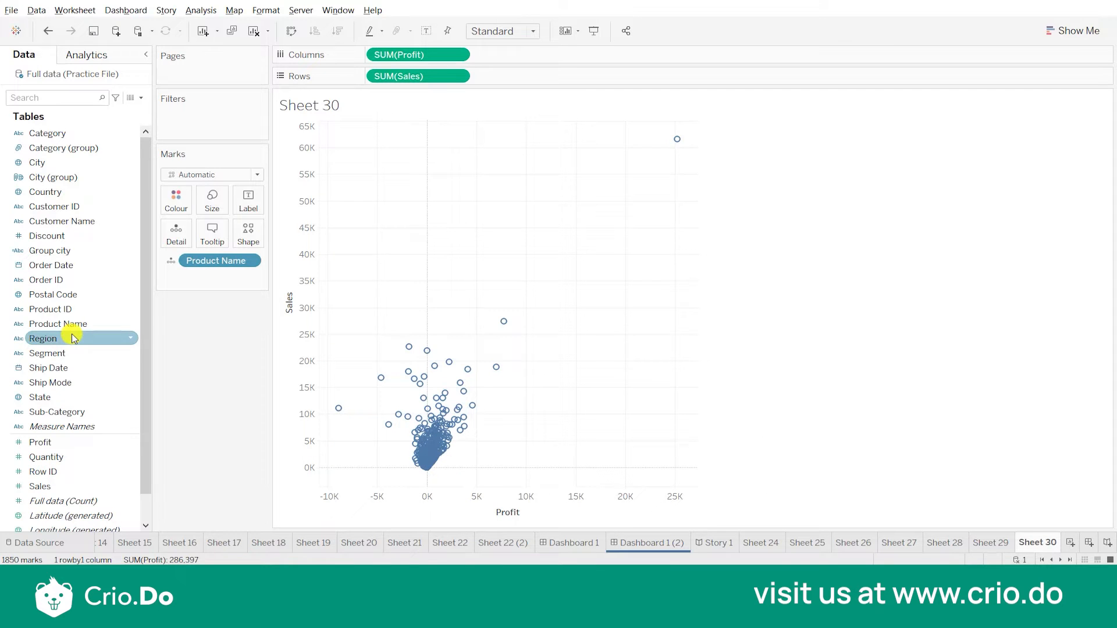
Add Sub-Category to the scatter plot's marks and use it to colour them
drag(67, 413, 178, 231)
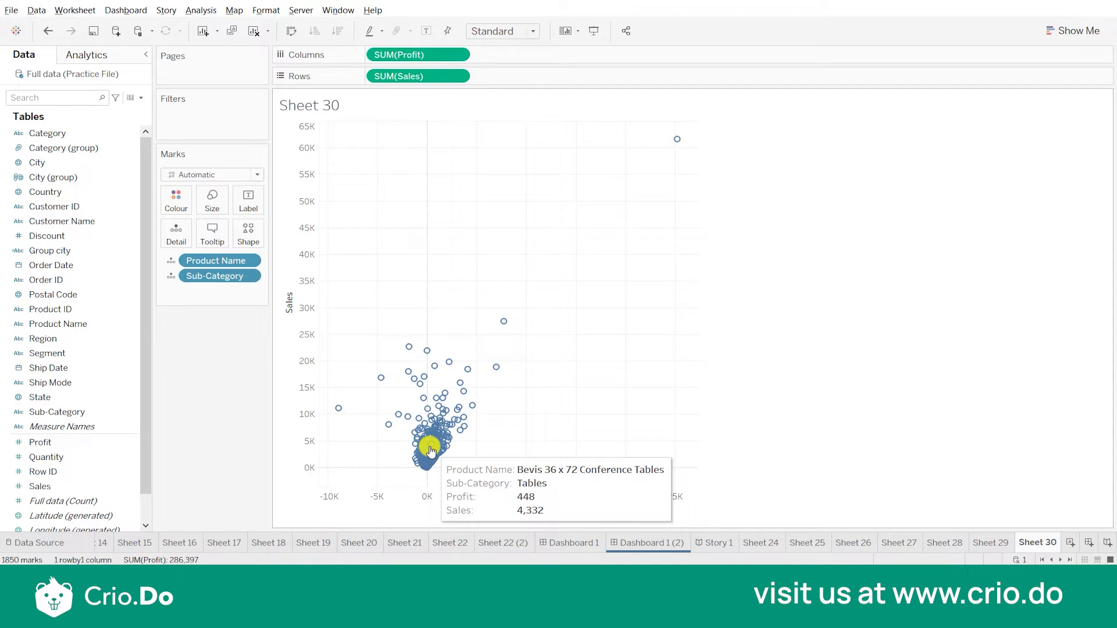
click(212, 280)
drag(212, 280, 182, 203)
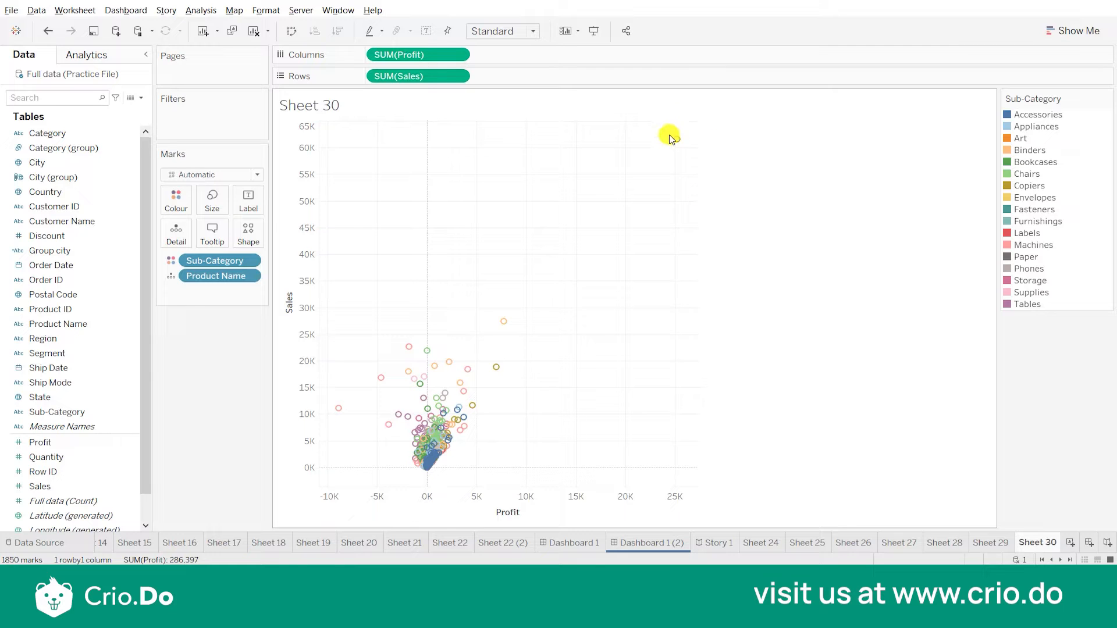
mouse_move(677, 140)
drag(432, 127, 693, 410)
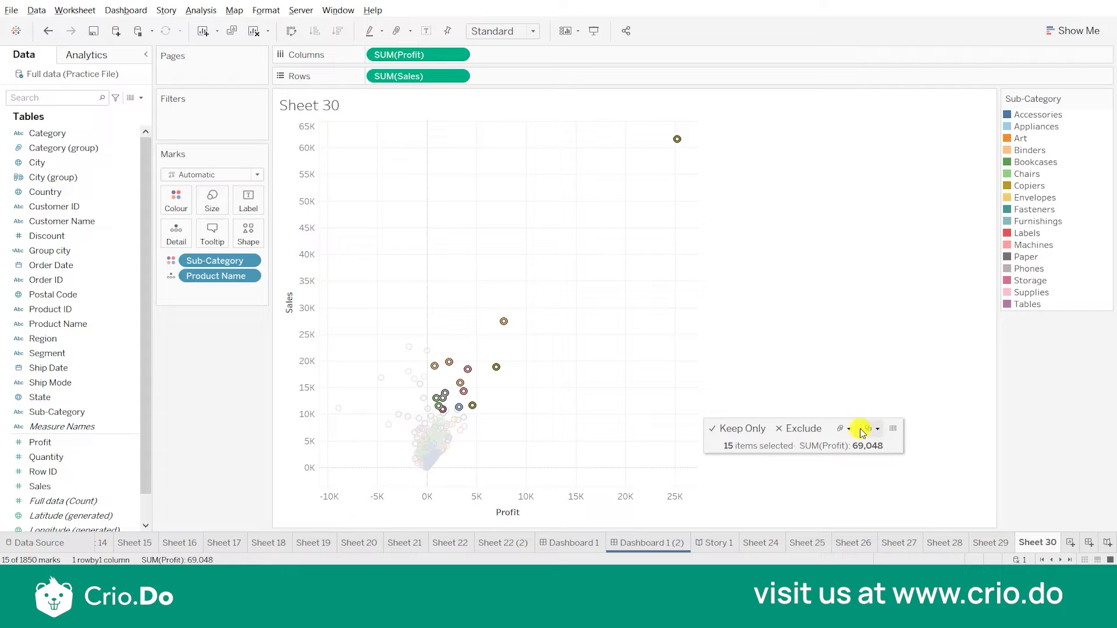
click(877, 430)
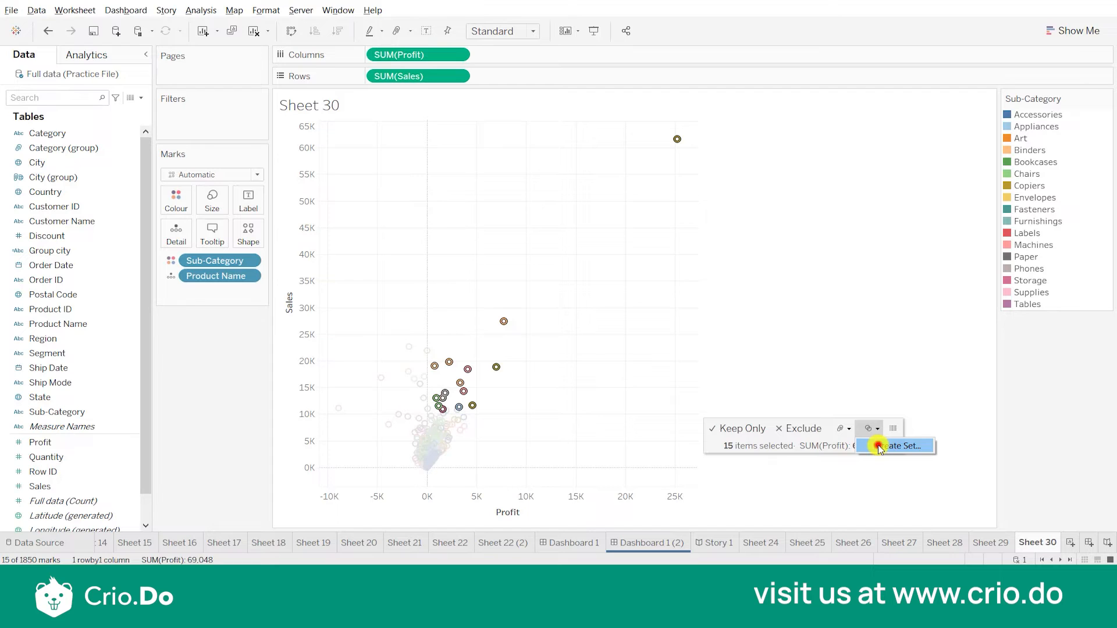
click(878, 446)
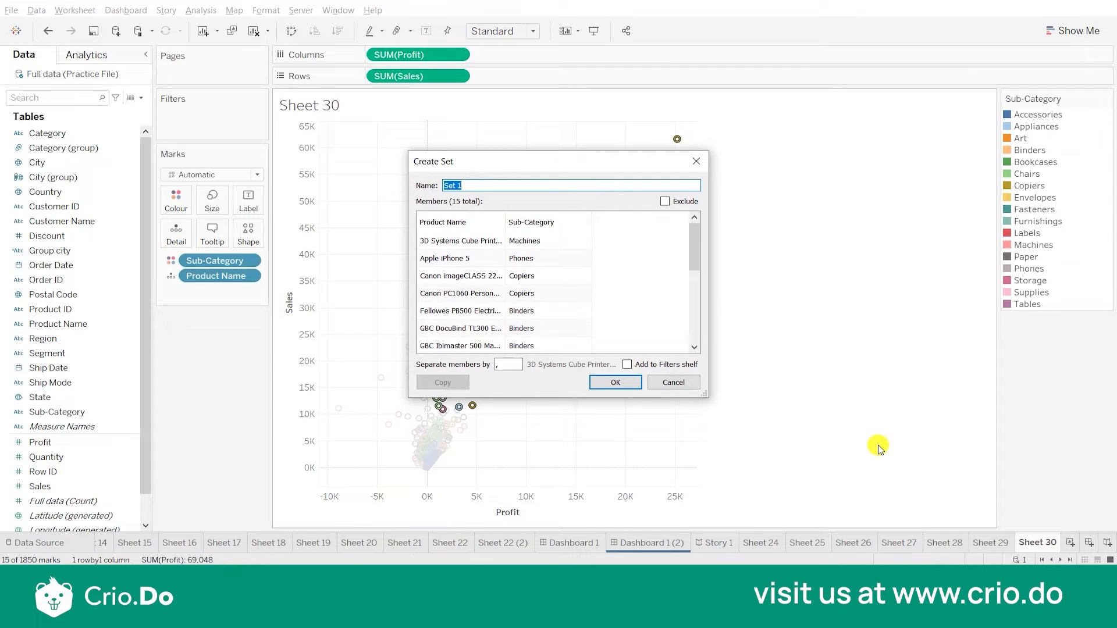
mouse_move(612, 288)
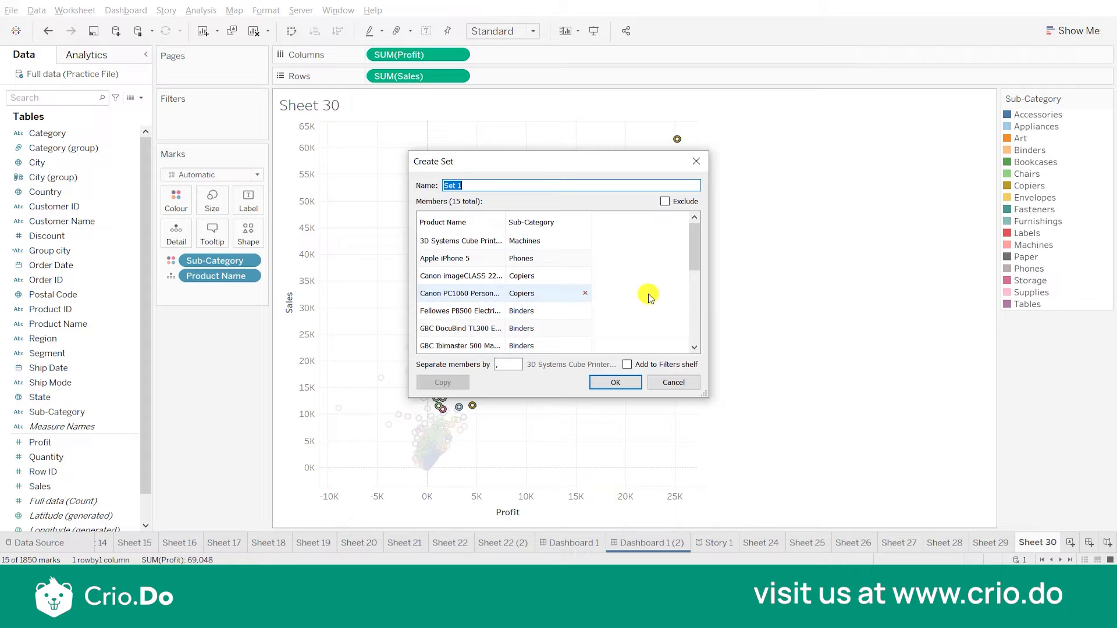
click(586, 222)
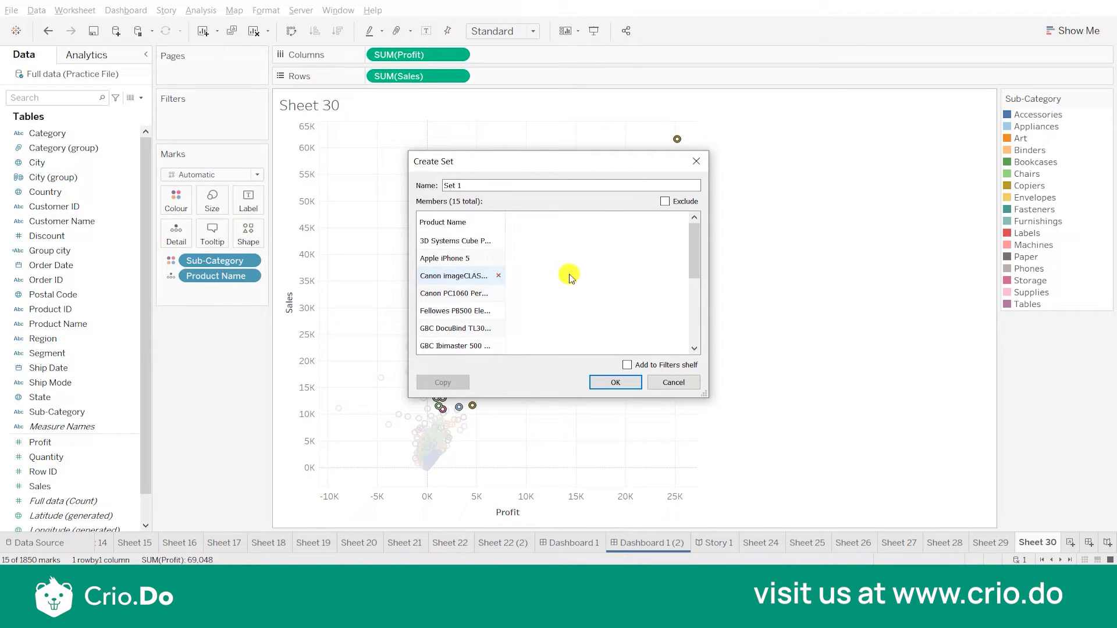
click(314, 17)
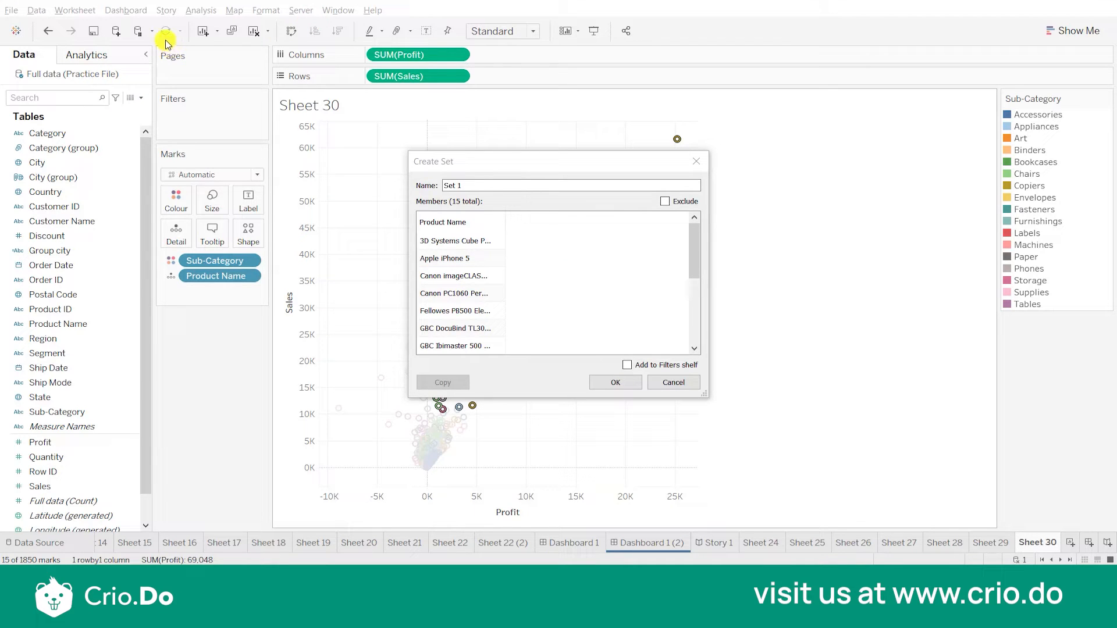
click(42, 25)
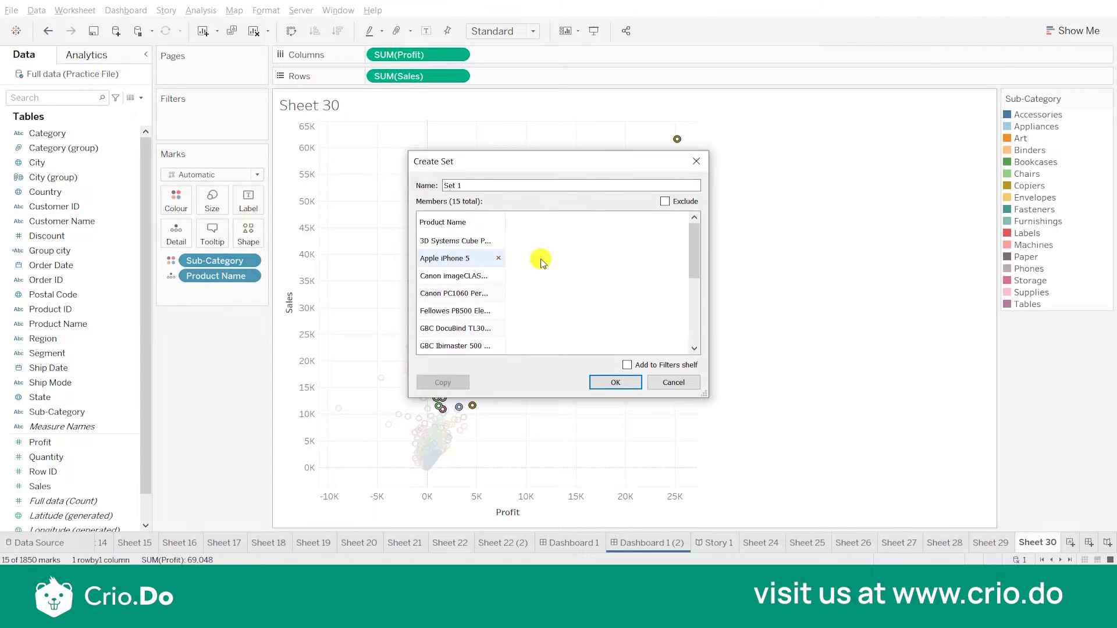
click(672, 383)
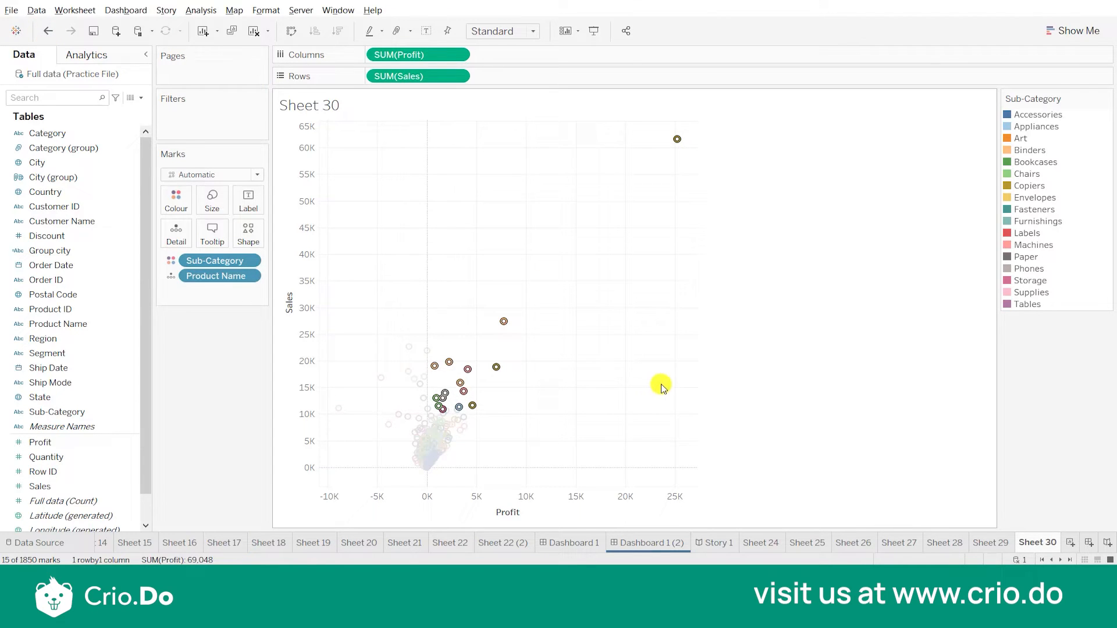
click(499, 368)
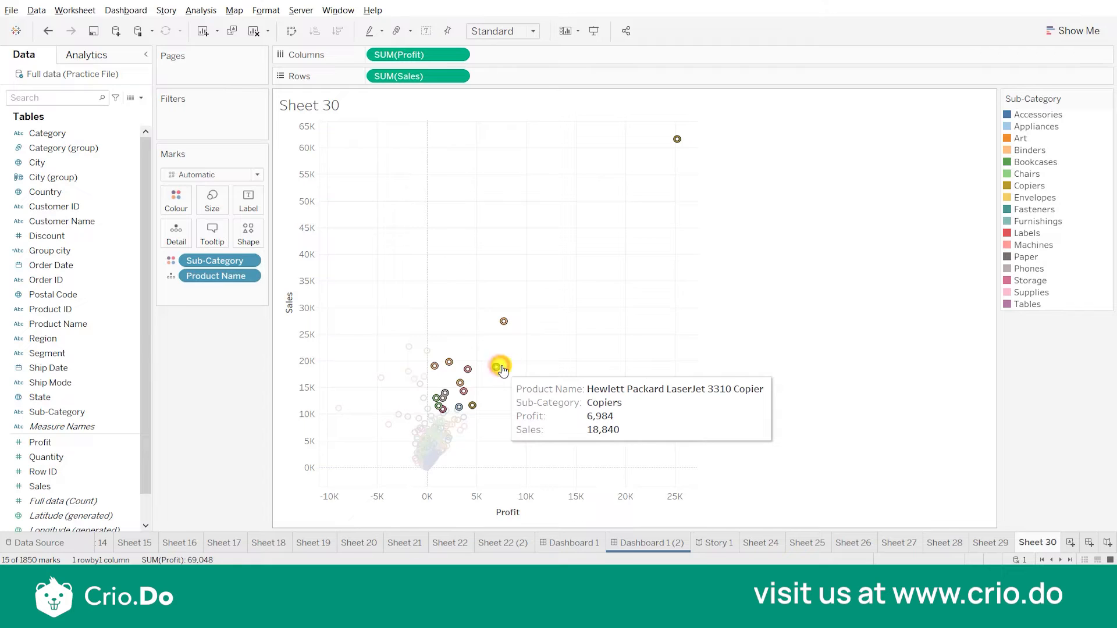
click(570, 315)
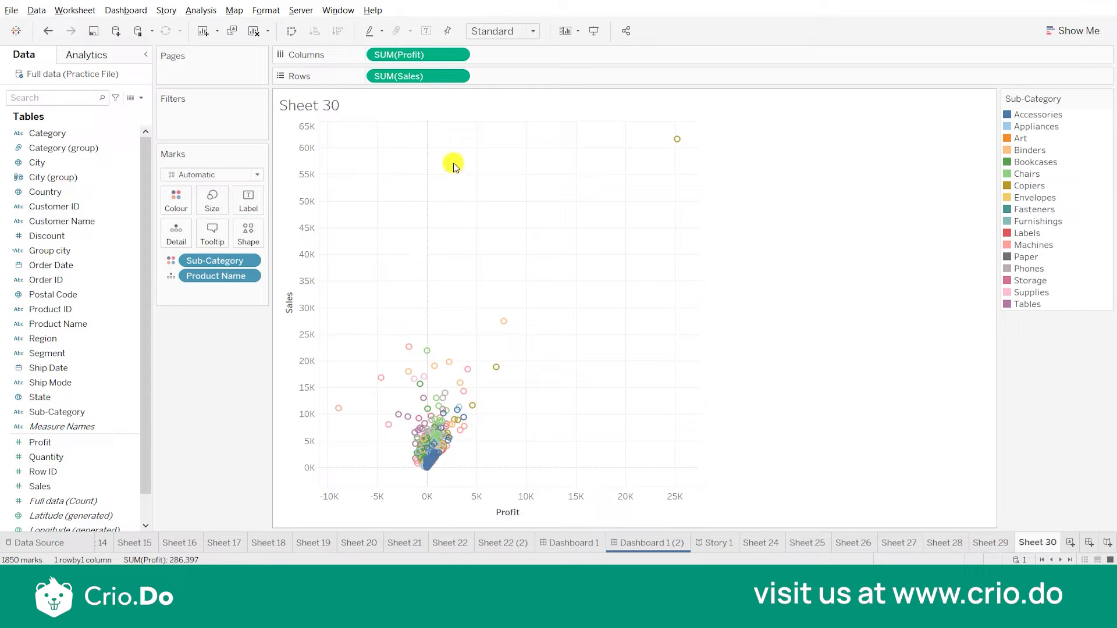
Create Set 1 from the positive-profit marks with sales above about 10K, keeping Product Name and Sub-Category and leaving Exclude off
drag(435, 129, 692, 411)
click(870, 431)
click(884, 449)
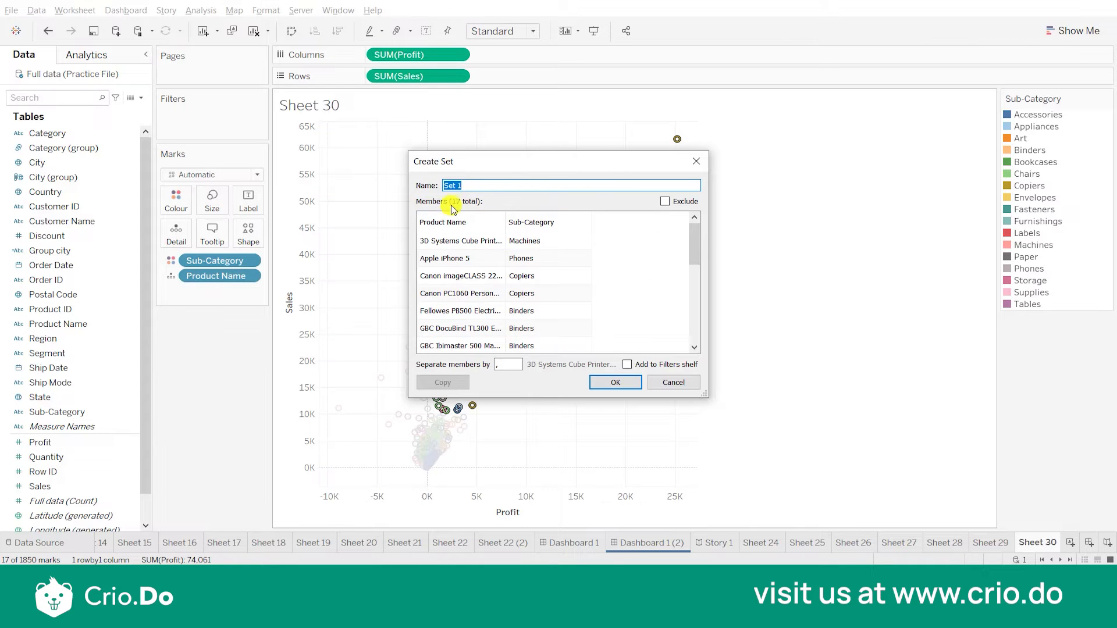
drag(505, 167, 732, 164)
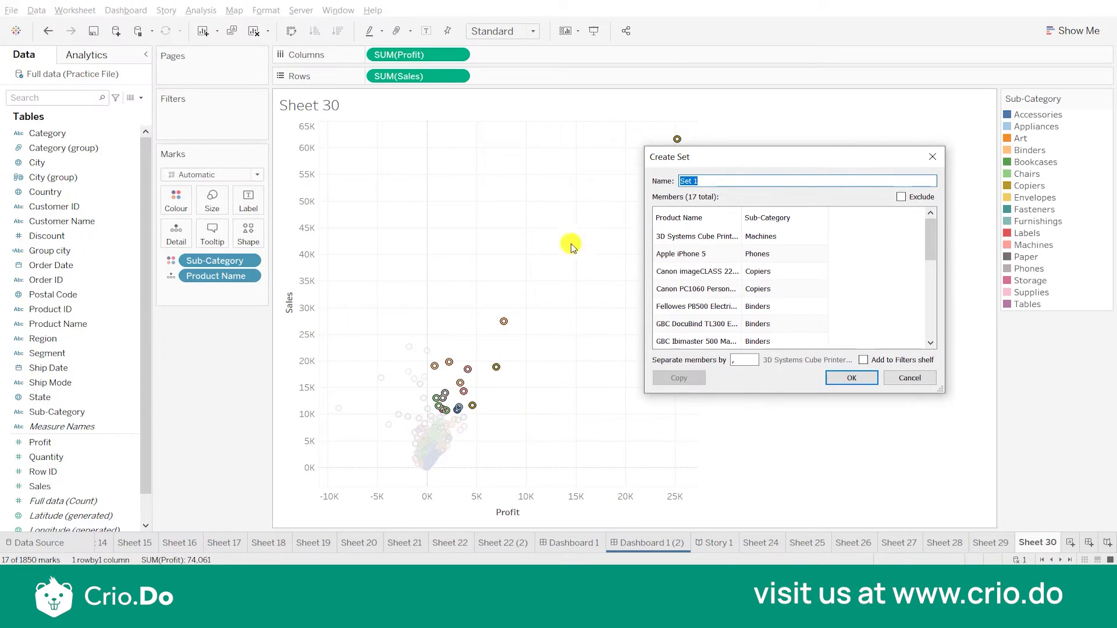
click(901, 198)
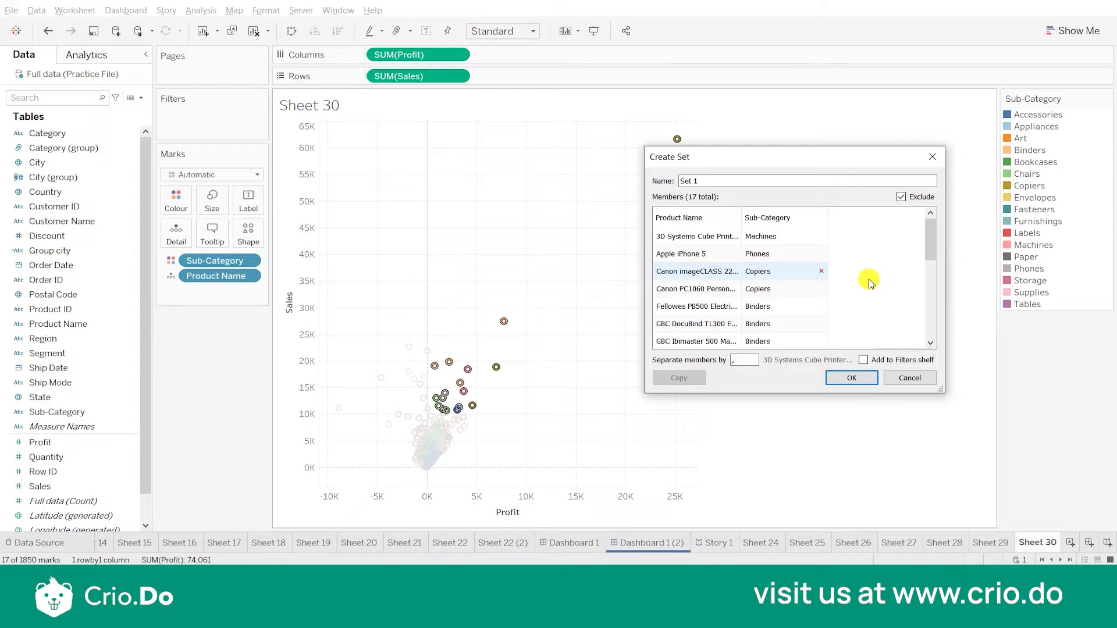
click(901, 197)
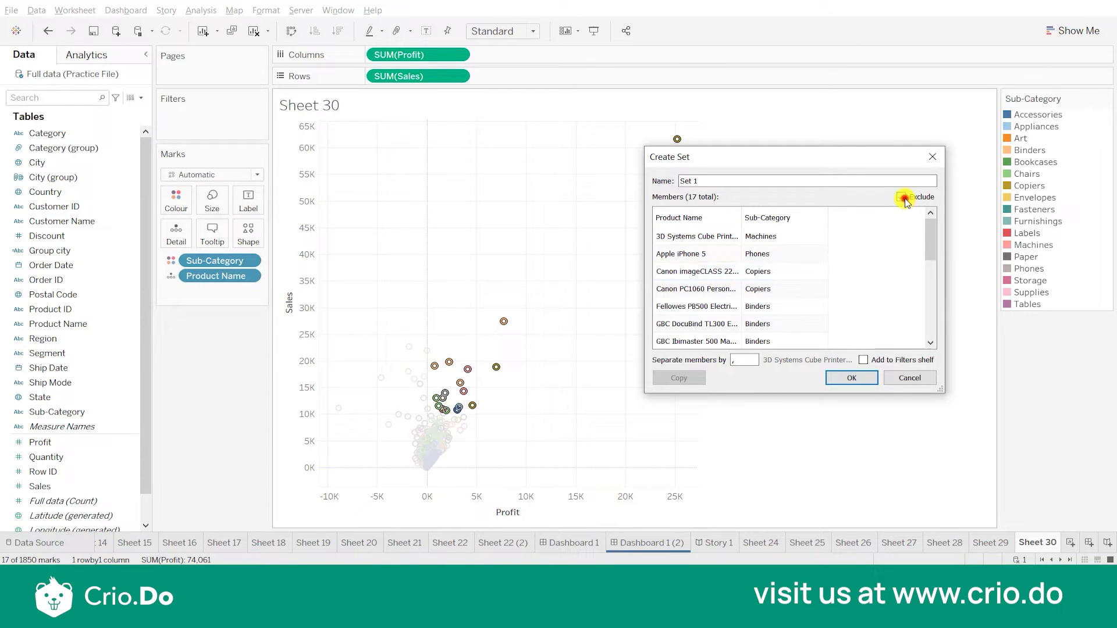
click(855, 377)
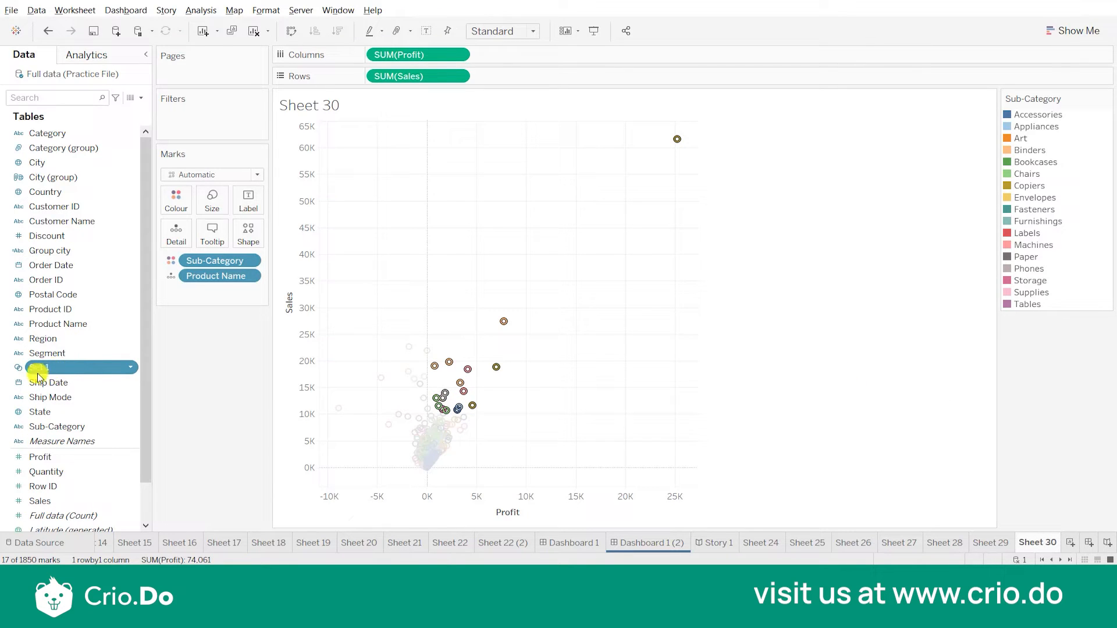
Rename Set 1 as "Set product & Subctaegory" and clear the mark selection in the scatter plot
click(131, 368)
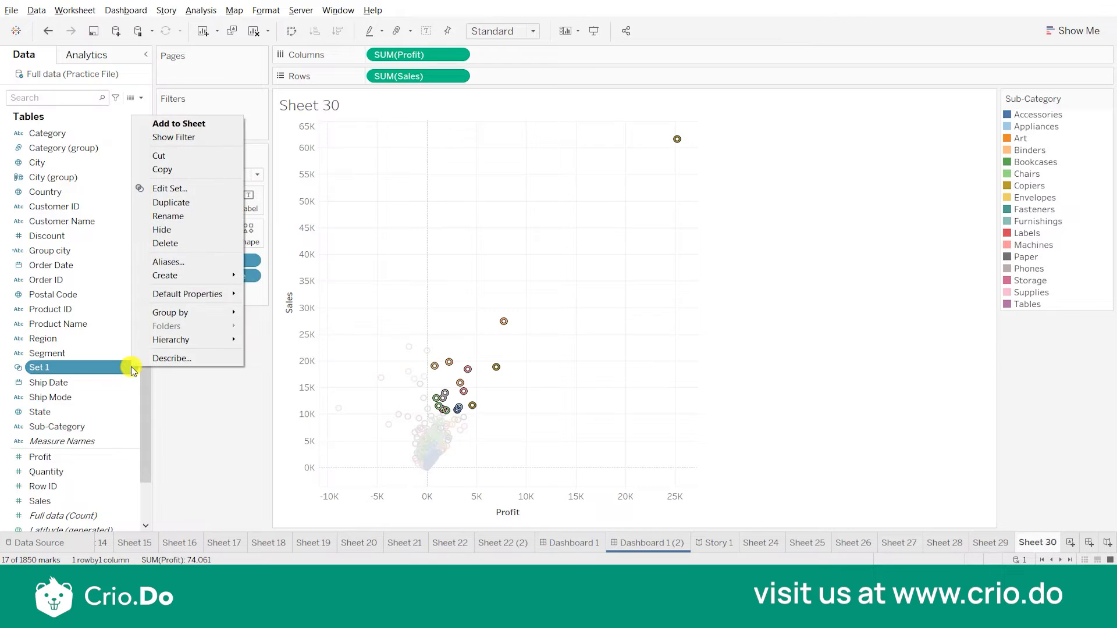
click(167, 189)
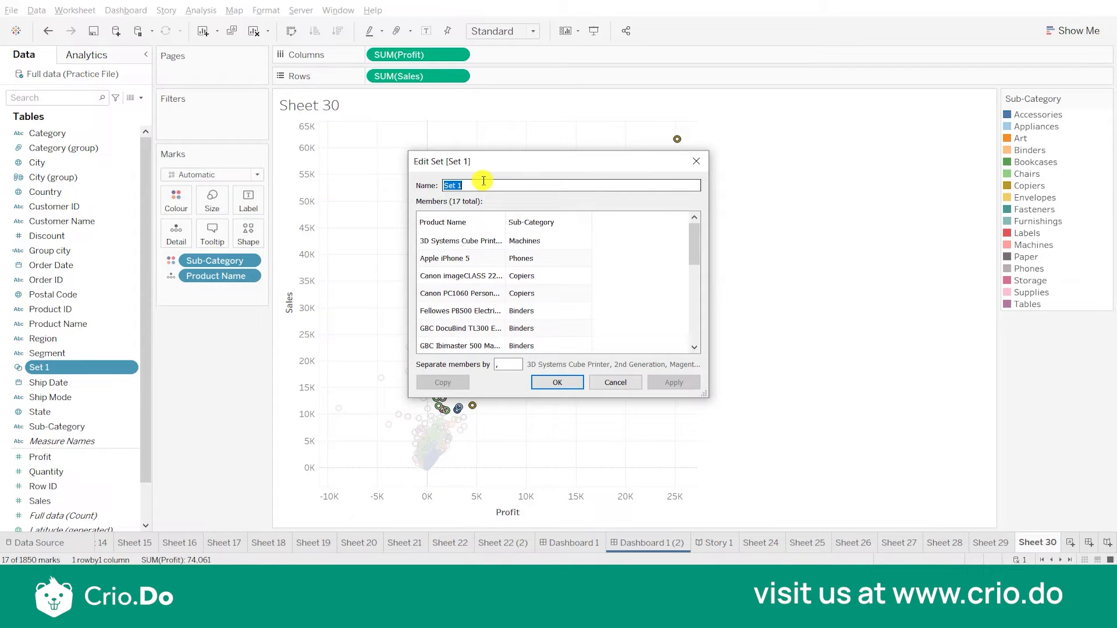
text(Set pr)
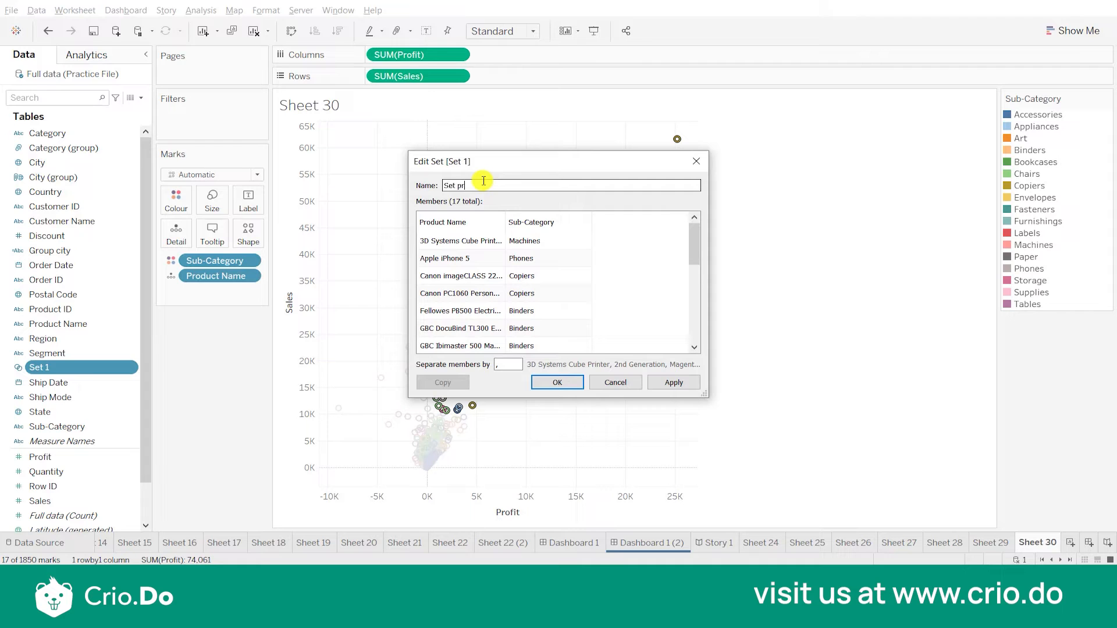
text(oducts Subctaegory)
click(541, 381)
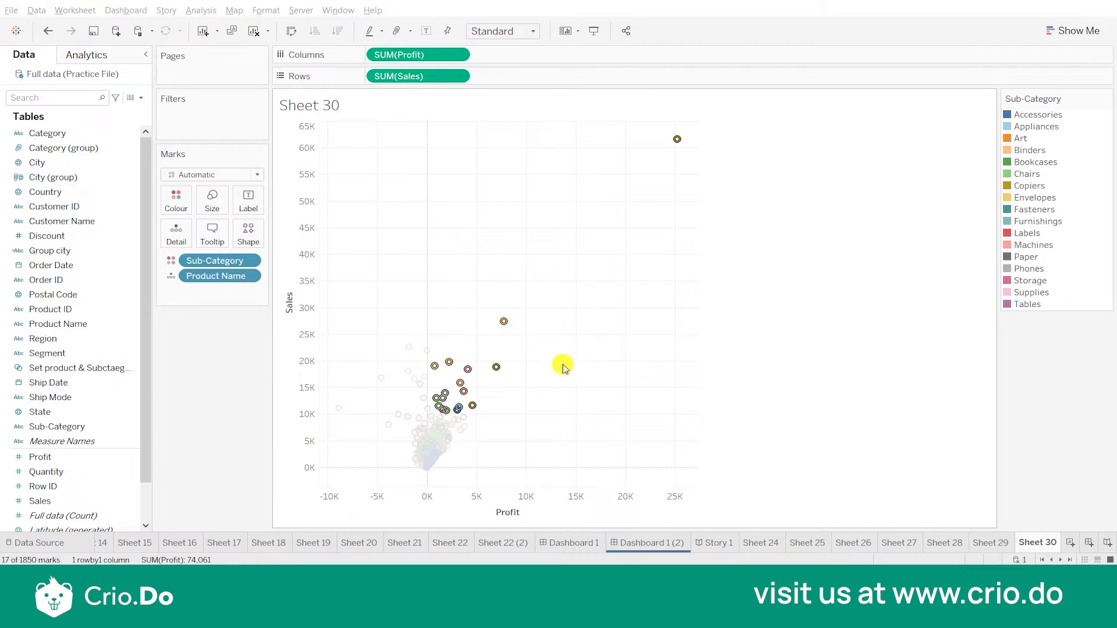
click(577, 370)
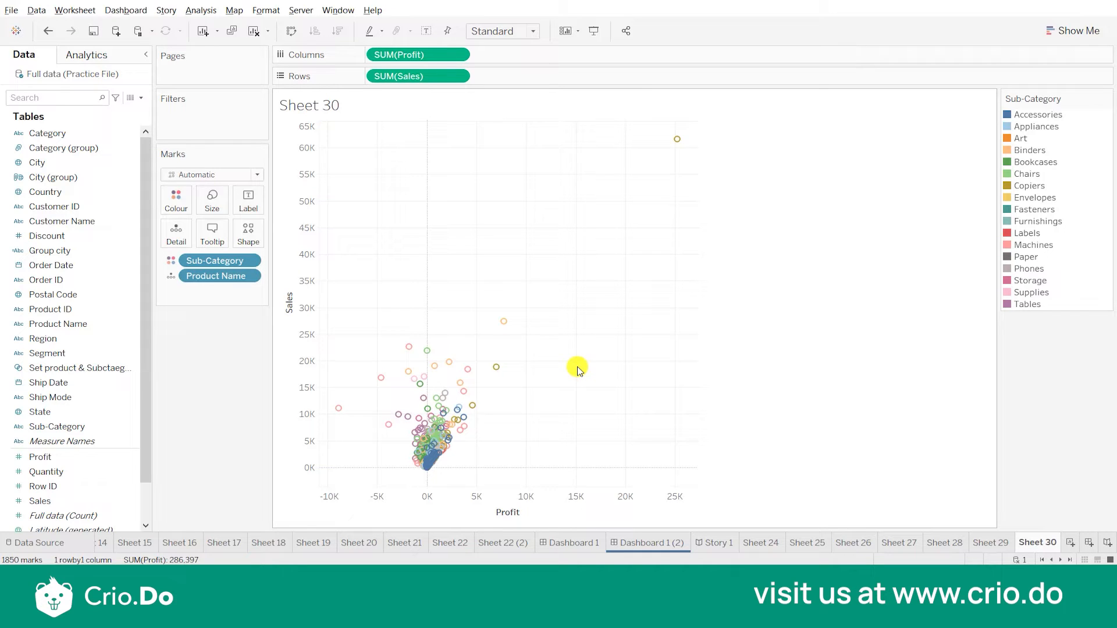
Add the lowest-profit mark, the Cubify CubeX 3D Printer, to Set product & Subctaegory and clear the selection
click(340, 410)
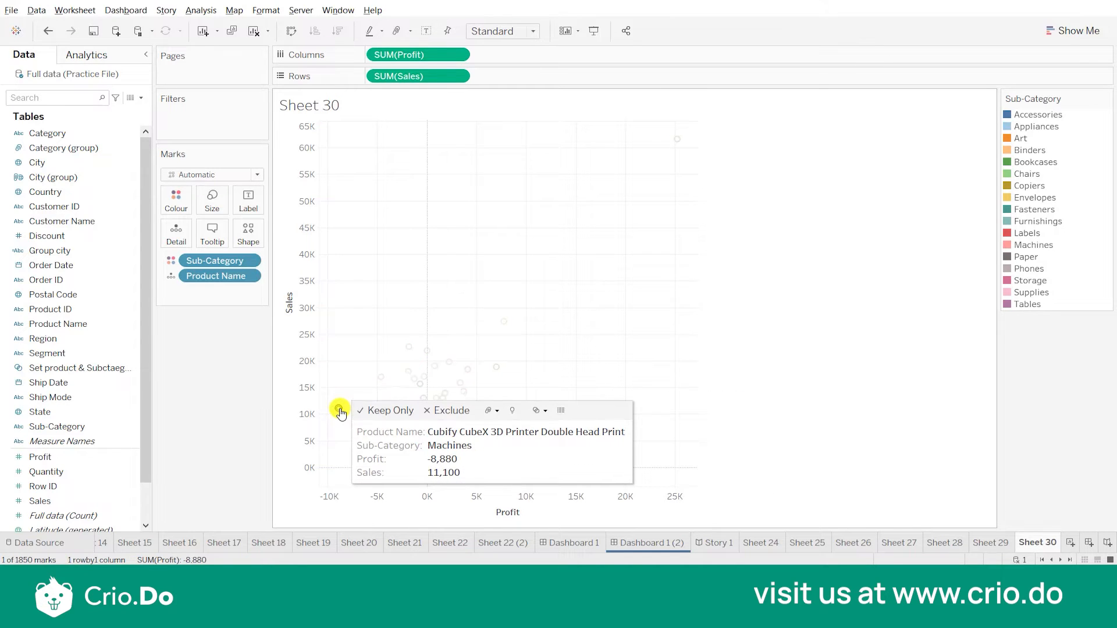
click(546, 410)
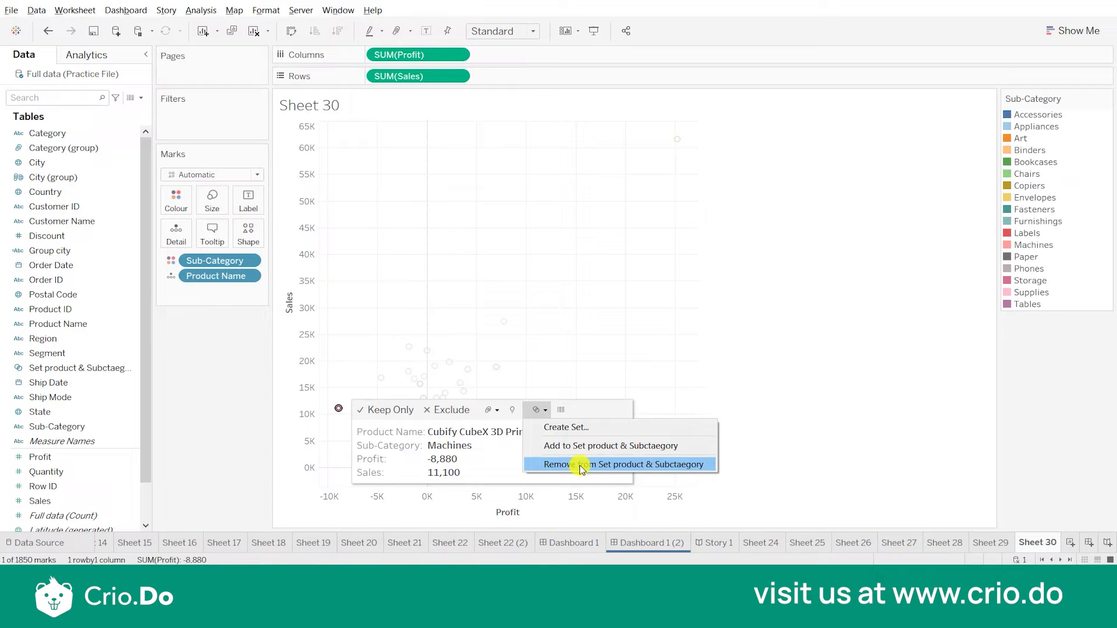
click(657, 438)
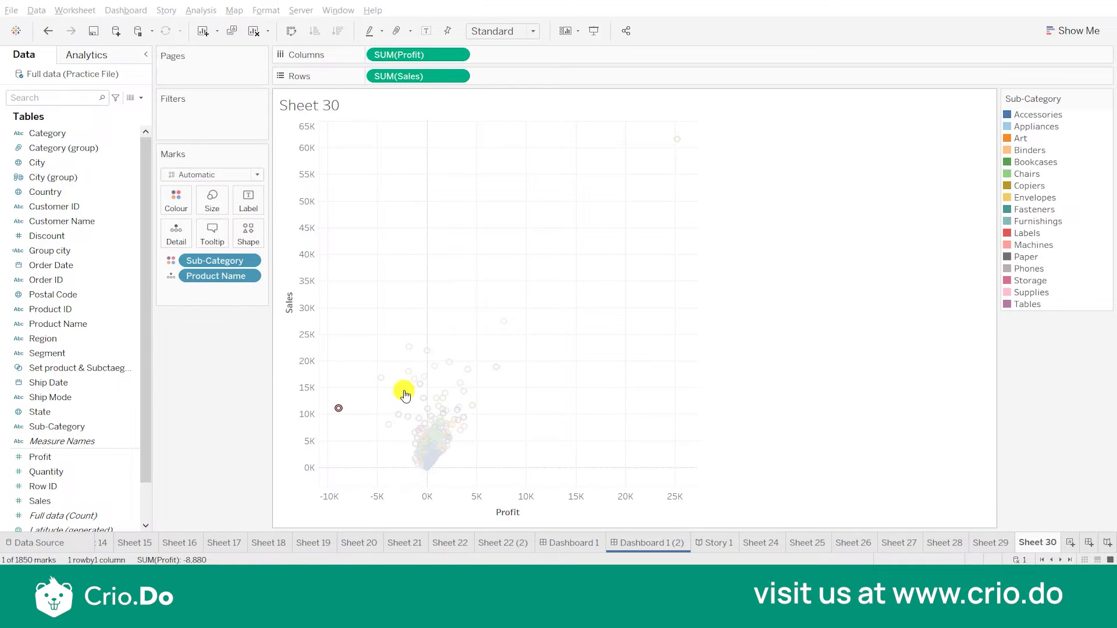
click(588, 303)
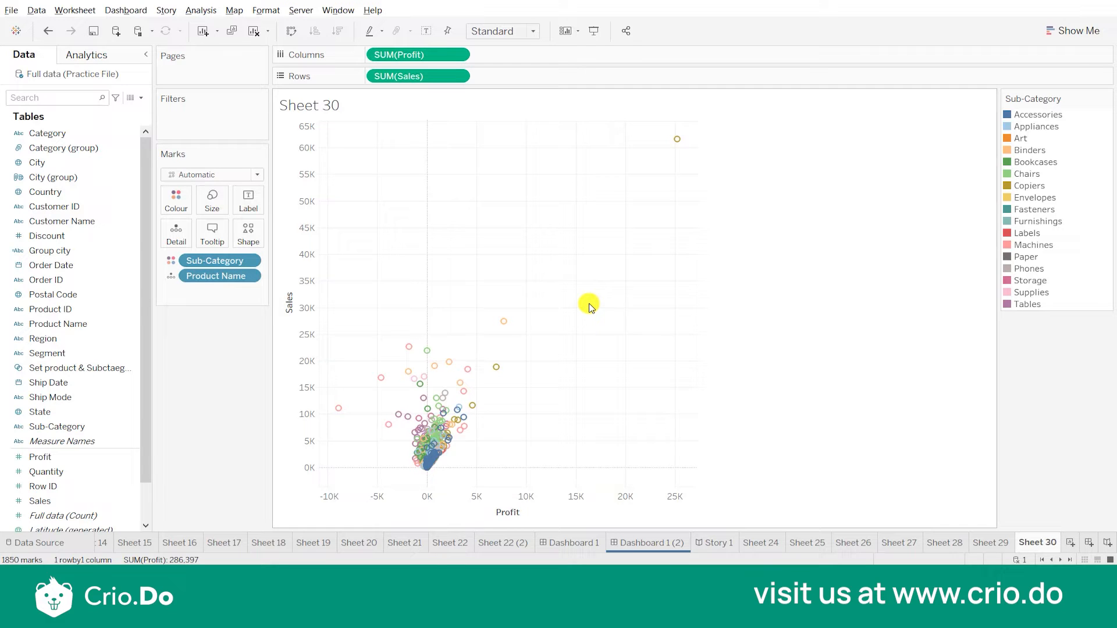
click(96, 367)
click(135, 408)
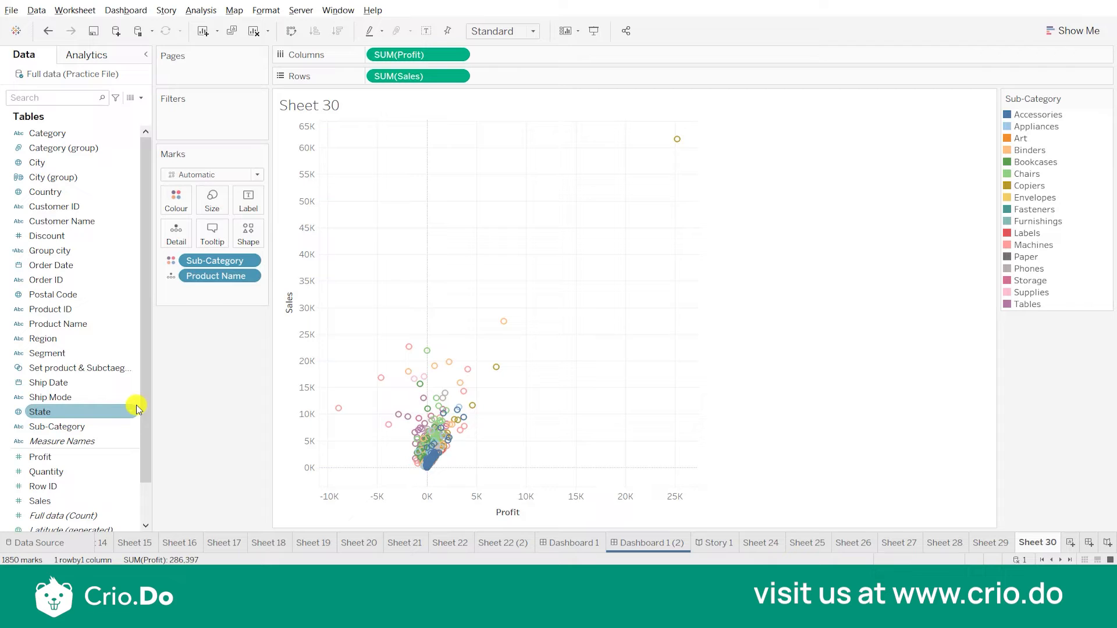
click(61, 368)
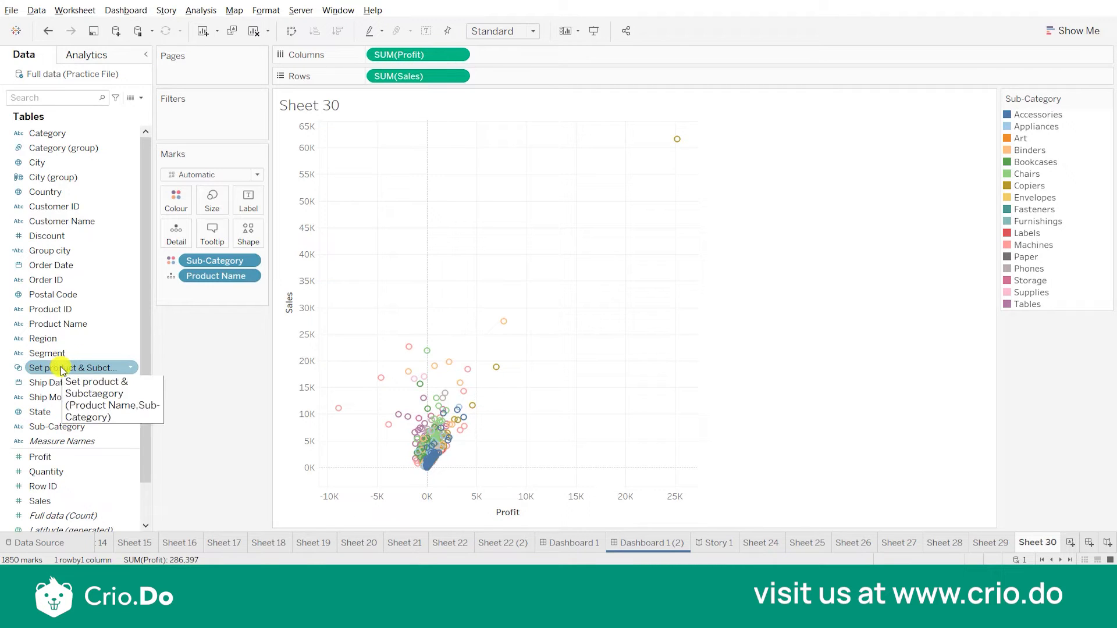
Colour the scatter plot by In/Out membership of Set product & Subctaegory, replacing Sub-Category on the marks
drag(73, 367, 214, 259)
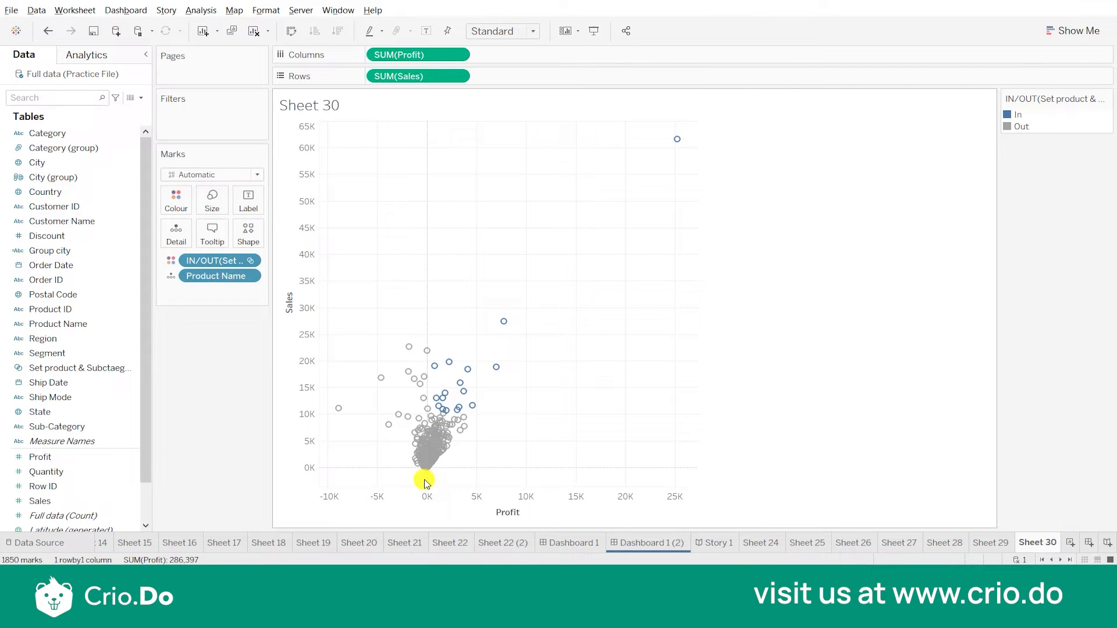
Try showing the individual members of Set product & Subctaegory instead of In/Out on the marks, and undo the change
click(251, 262)
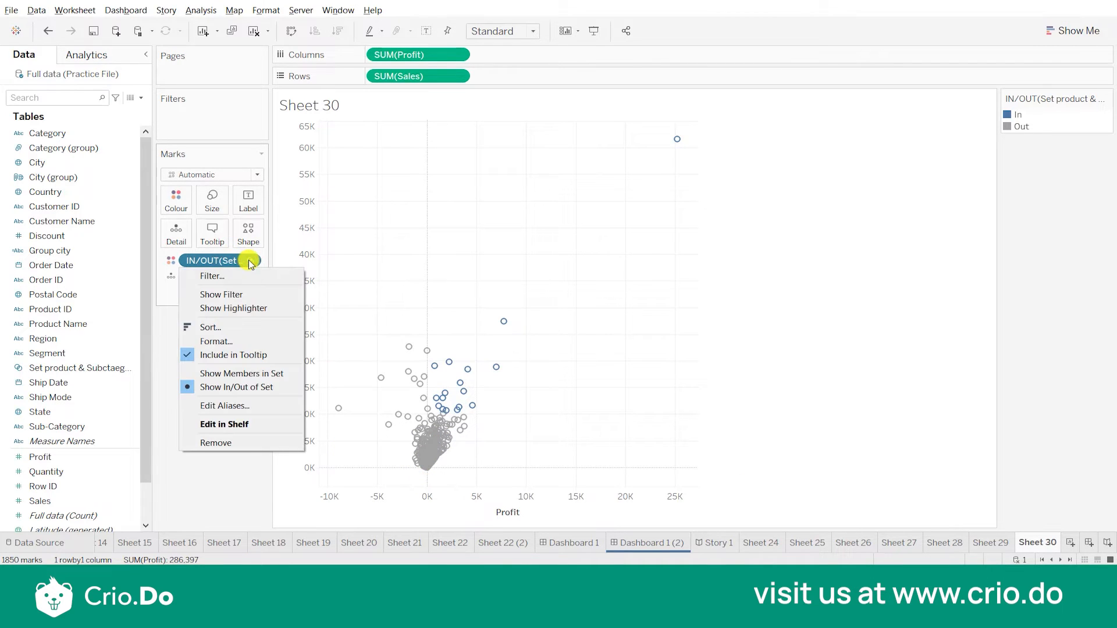
click(233, 375)
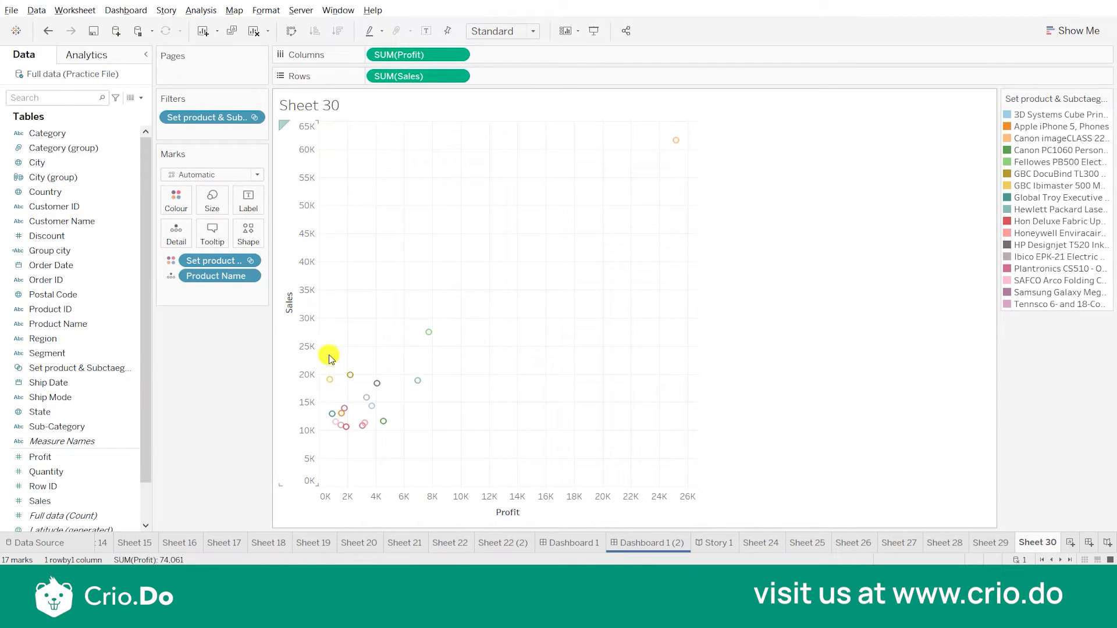
click(49, 32)
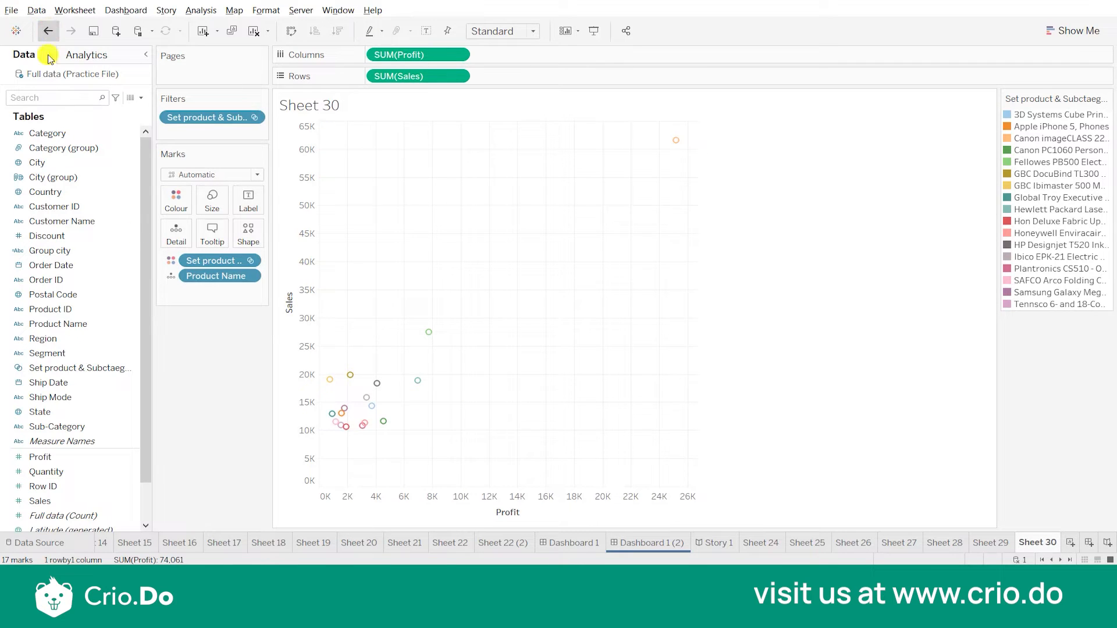
click(248, 265)
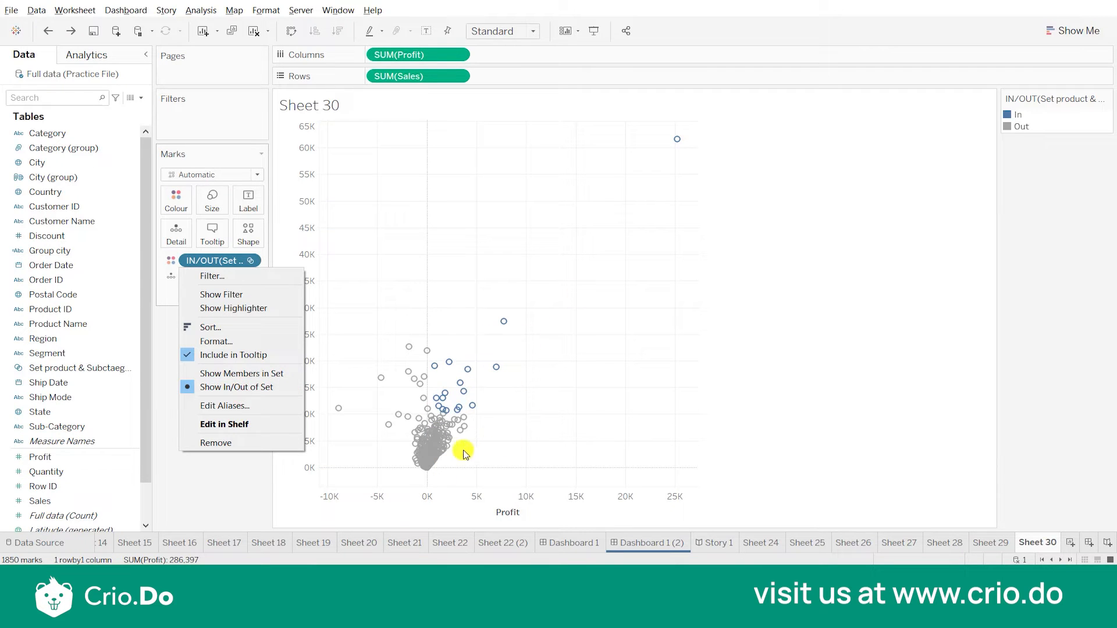
click(351, 142)
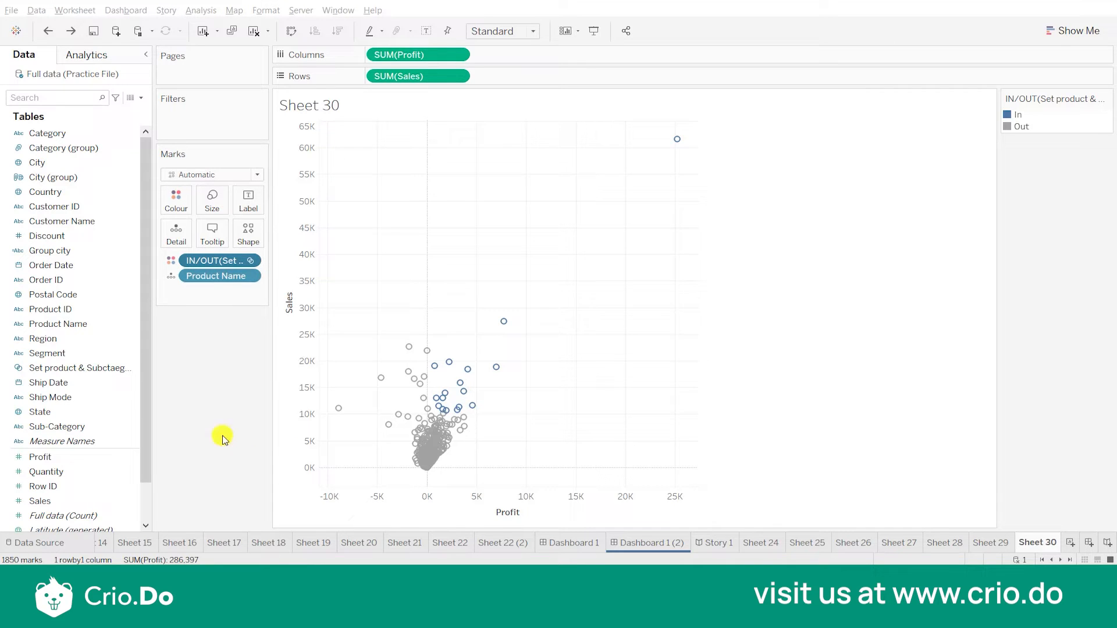
click(141, 152)
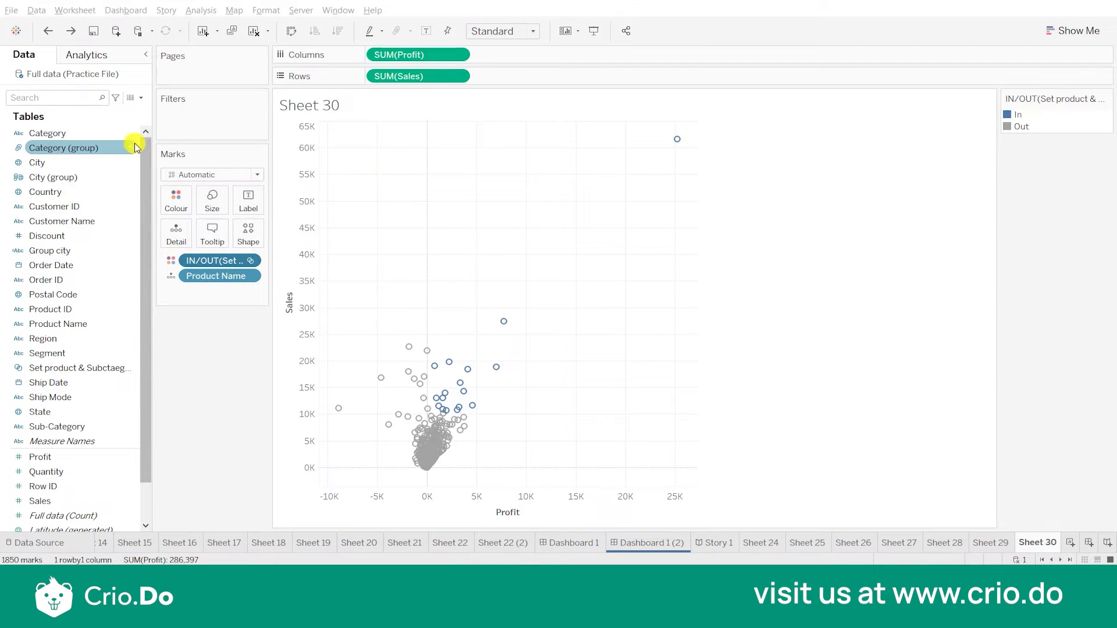
Examine the General, Condition and Top options for a new set based on Product ID, and close without creating it
right_click(129, 315)
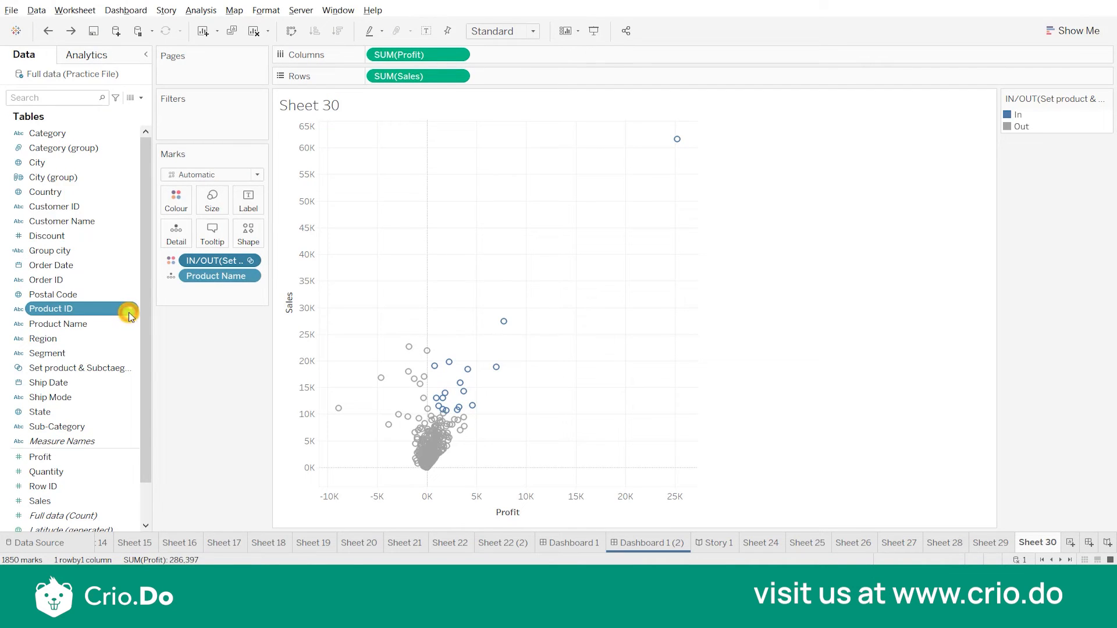
mouse_move(159, 412)
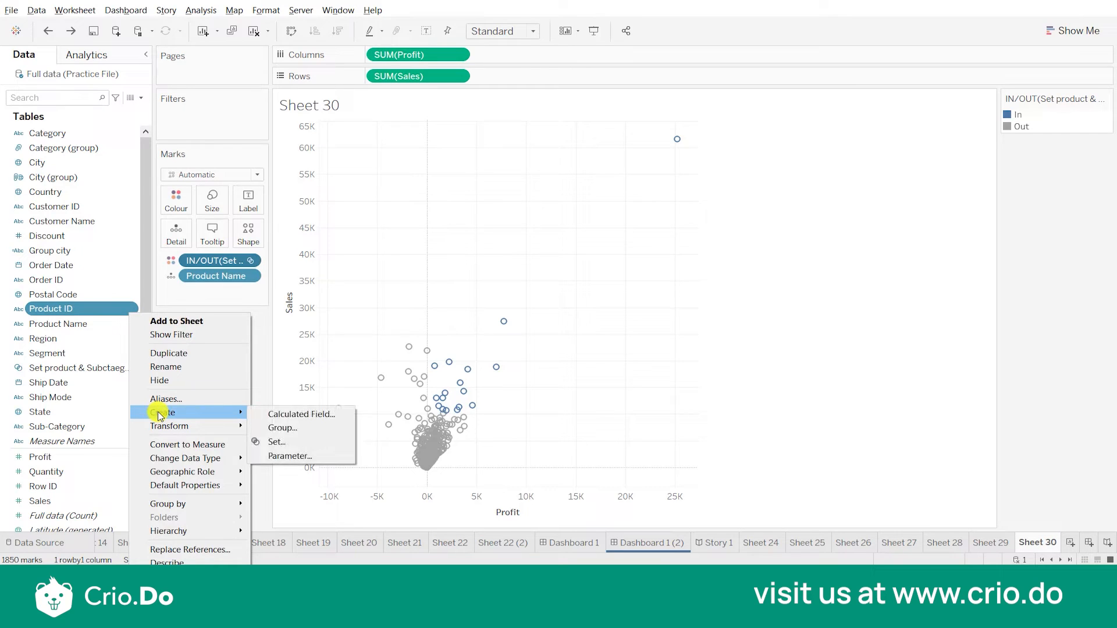
click(278, 445)
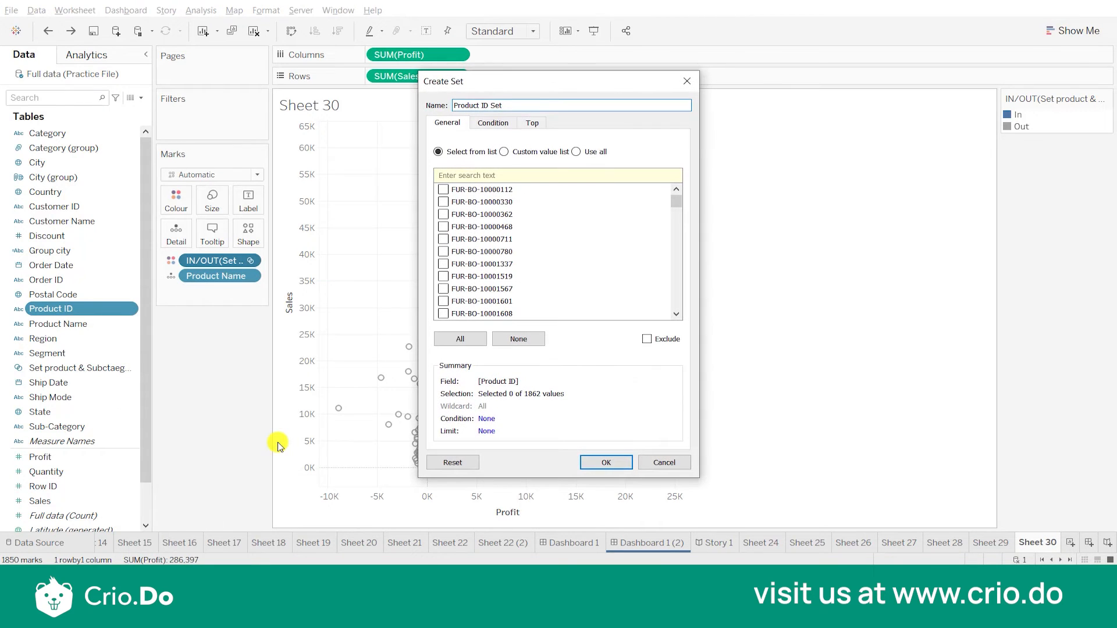
drag(540, 85, 788, 151)
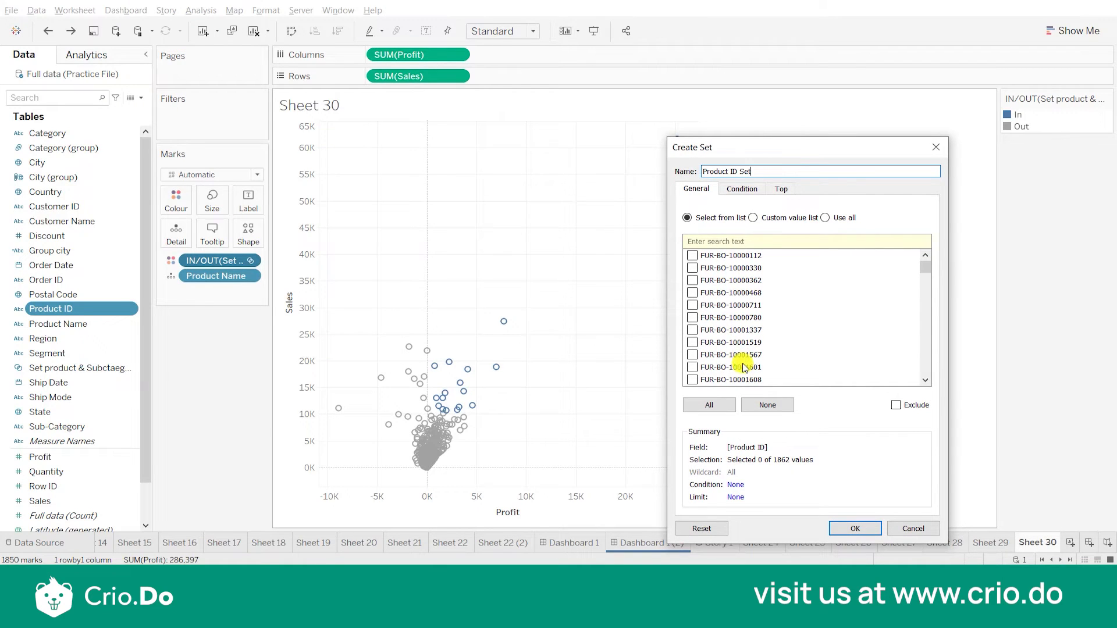
mouse_move(923, 268)
mouse_down()
mouse_move(925, 379)
mouse_move(924, 259)
mouse_up()
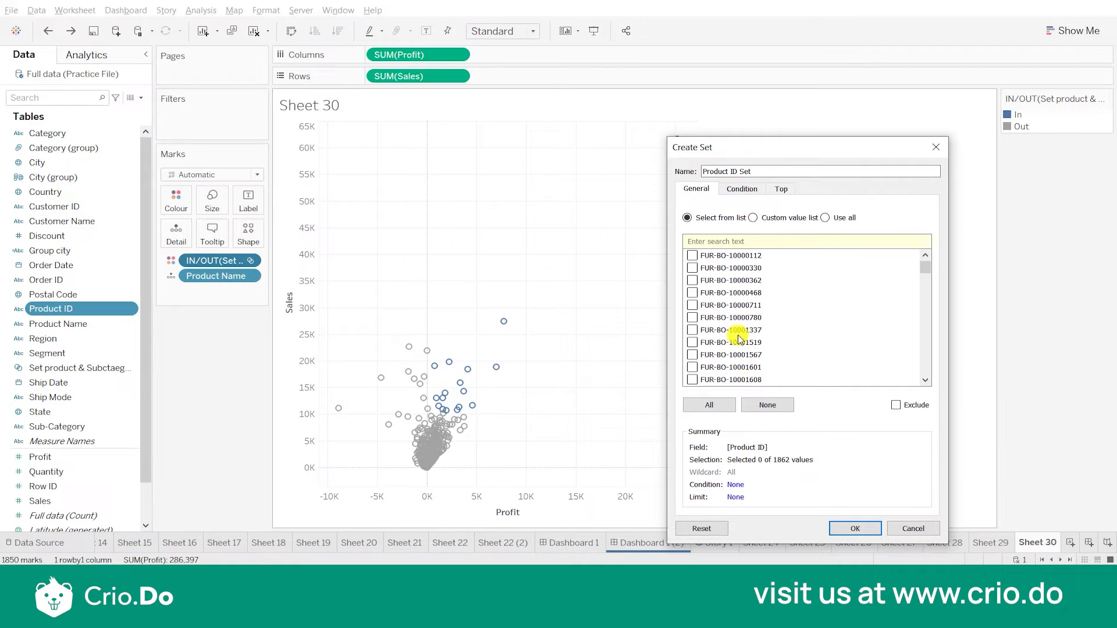
click(748, 190)
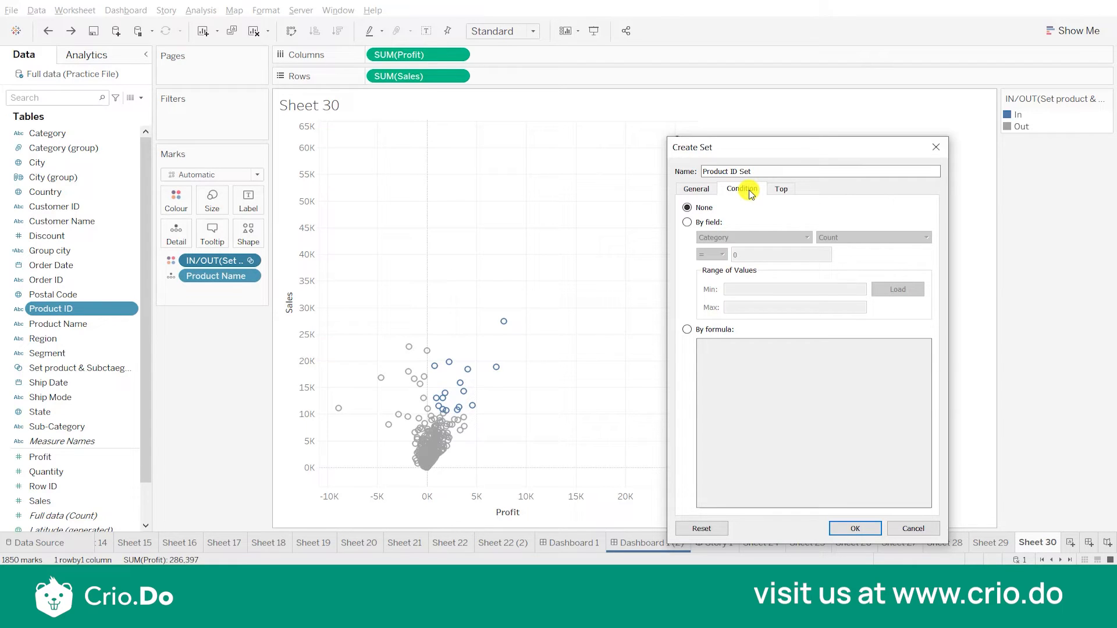
click(779, 189)
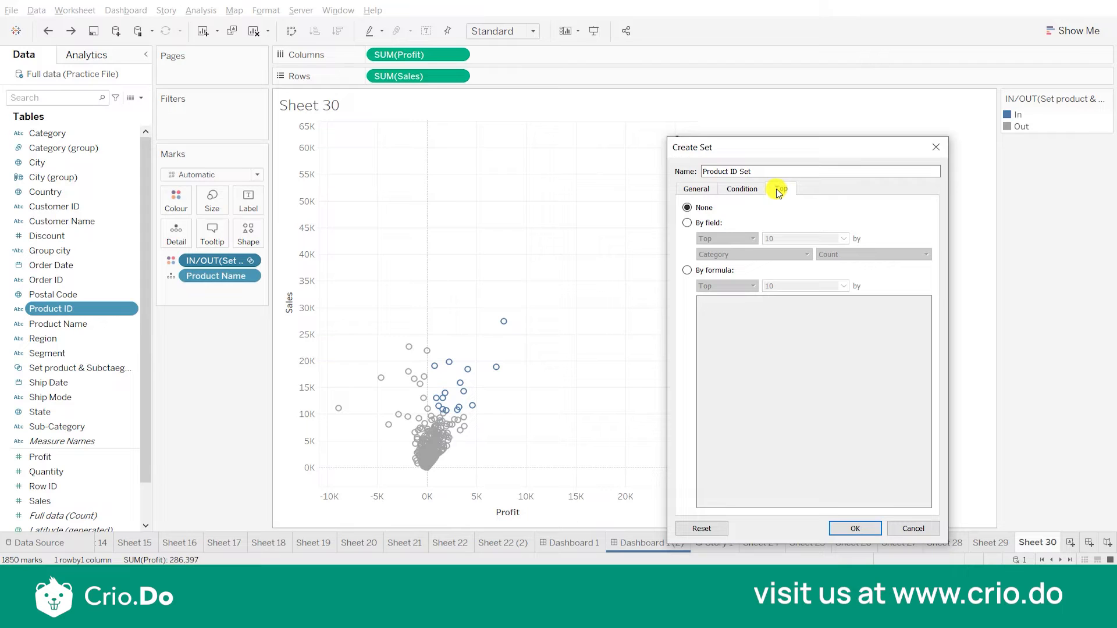
click(936, 147)
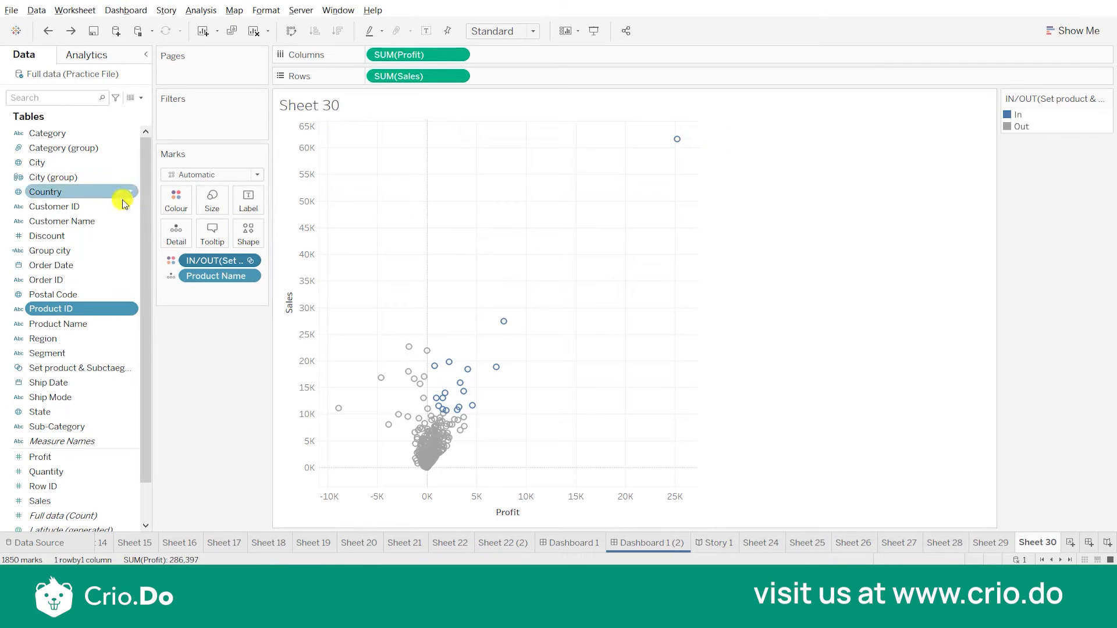
Start a new set from Customer Name and limit it by field to the top 5
right_click(131, 224)
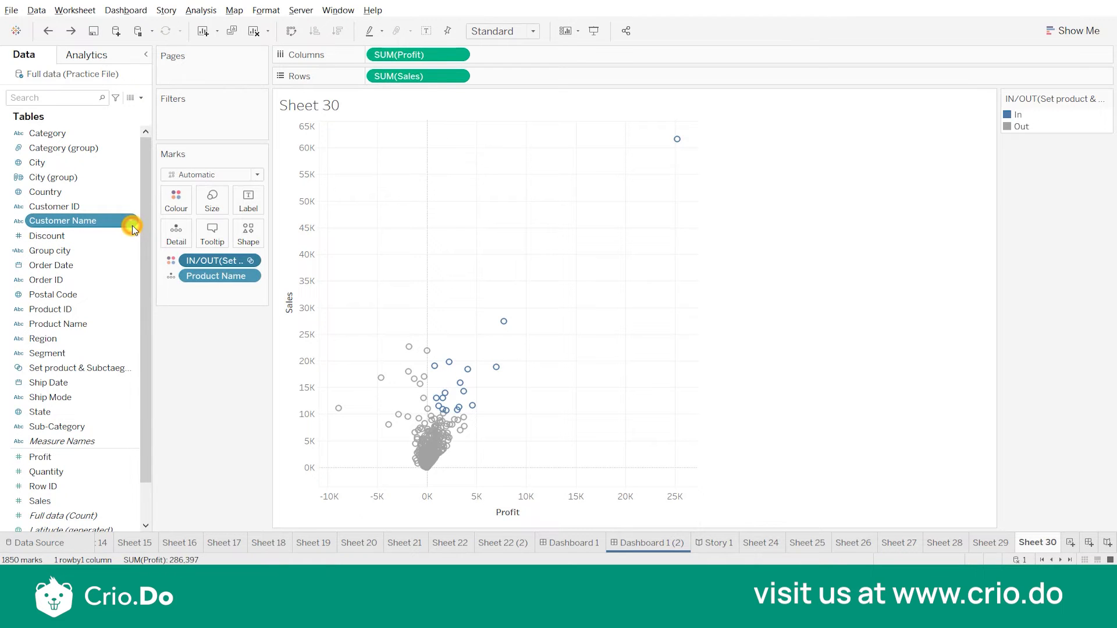
mouse_move(172, 325)
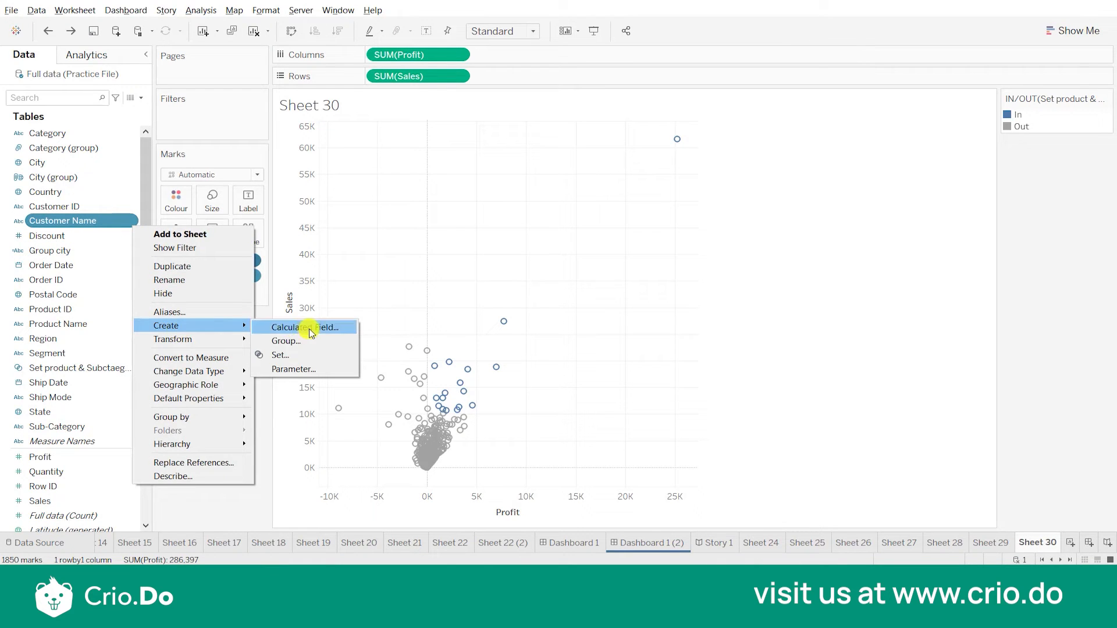
click(310, 363)
drag(531, 82, 762, 76)
click(761, 112)
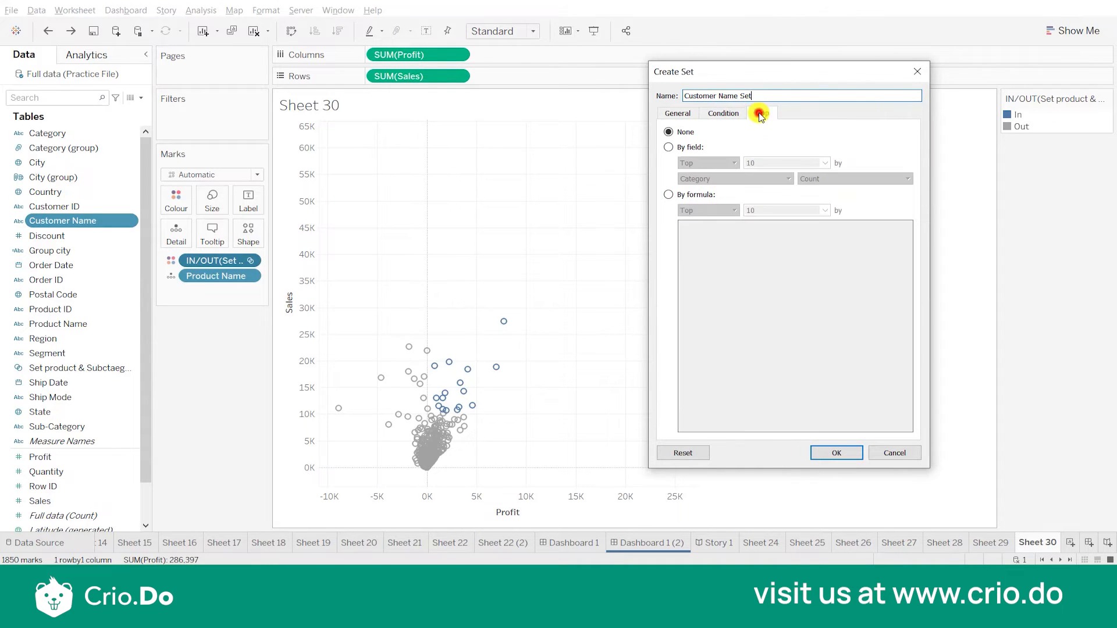
click(668, 149)
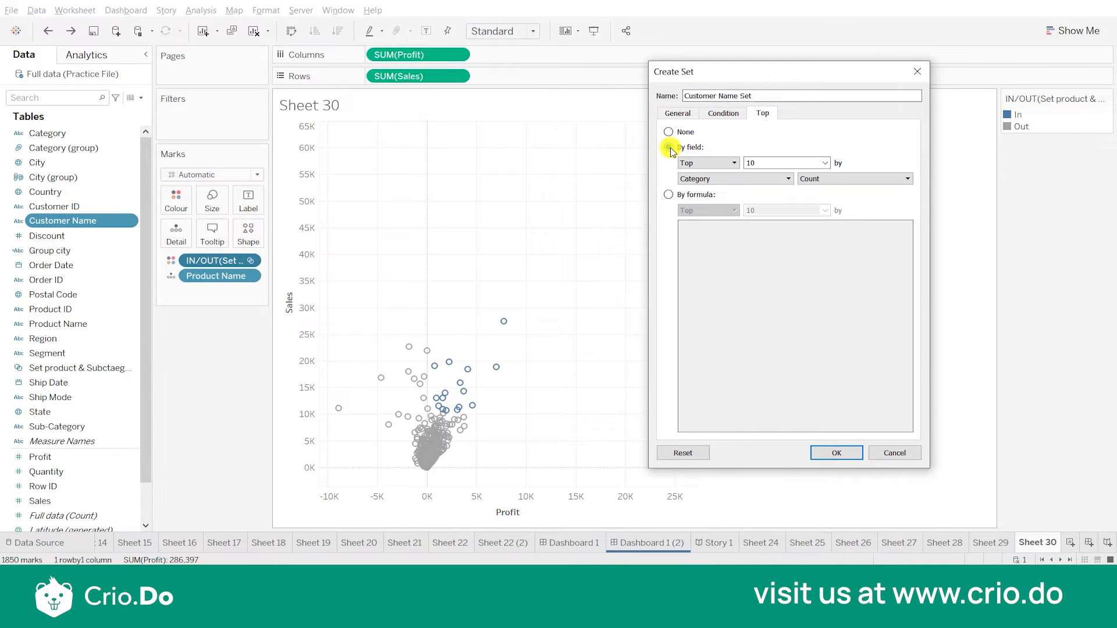
click(714, 166)
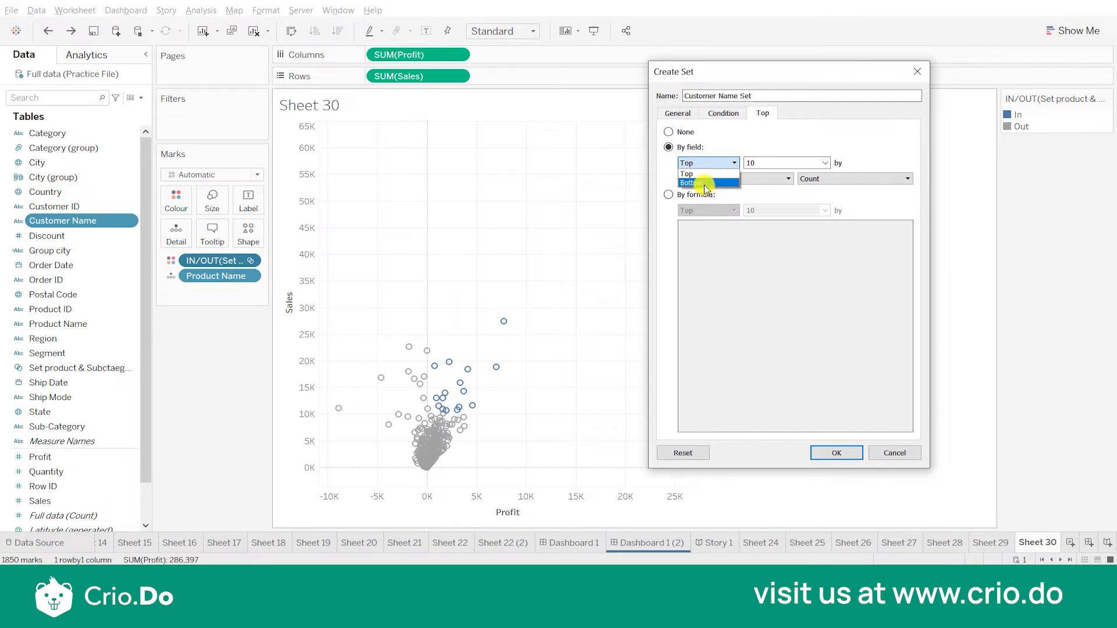
click(753, 156)
click(759, 162)
double_click(762, 162)
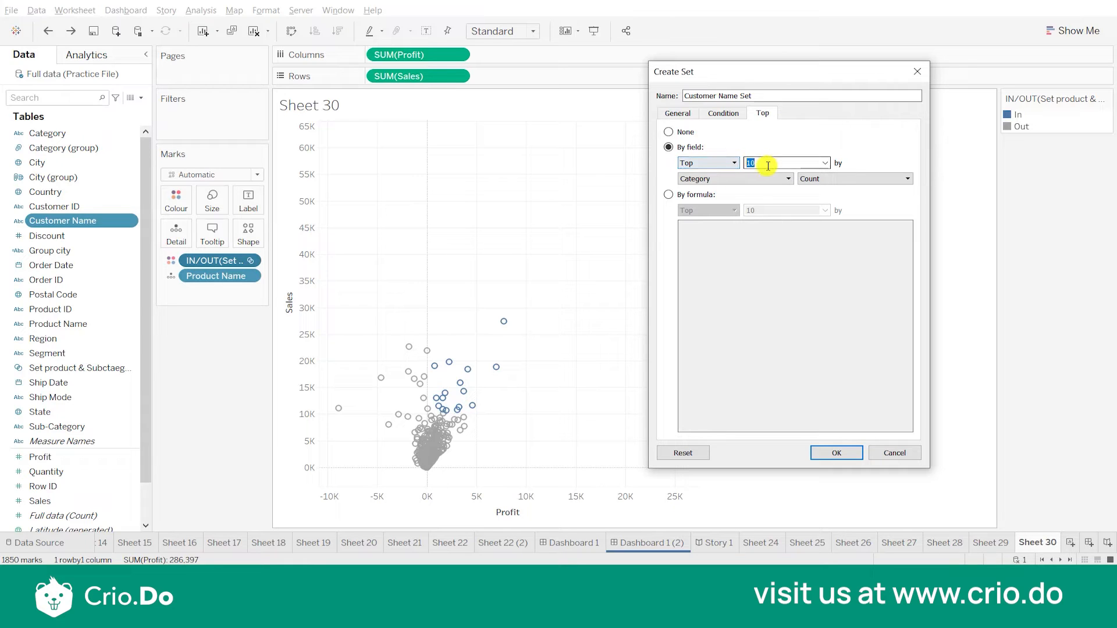
text(5)
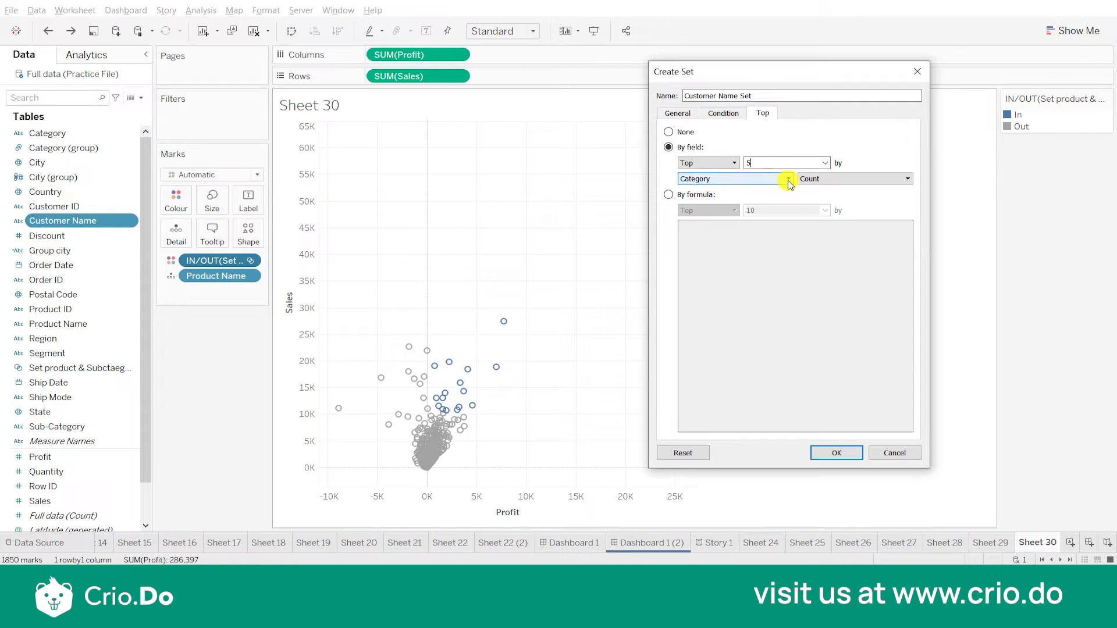
Rank the set's top customers by the sum of Sales and create it with the name Customer Name Set
click(788, 181)
drag(784, 233, 783, 312)
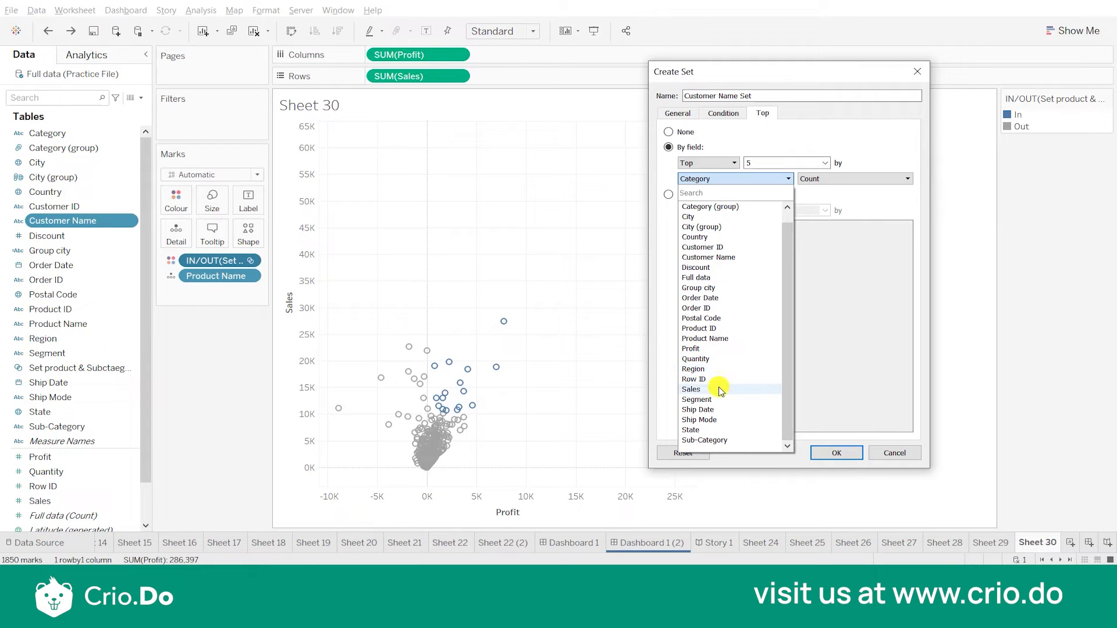
click(691, 389)
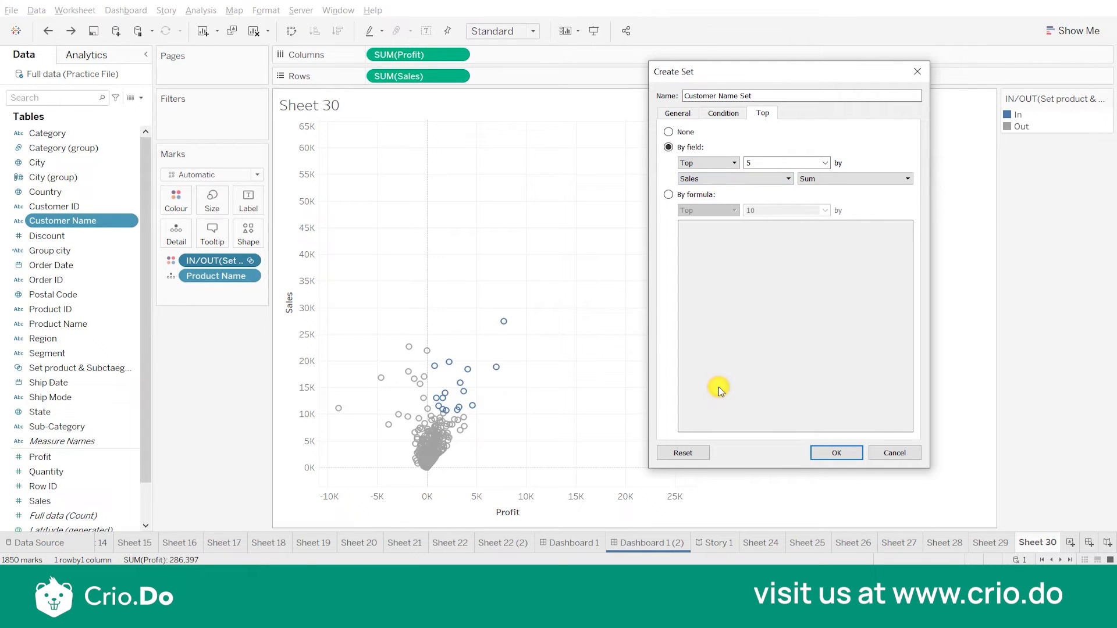
click(815, 181)
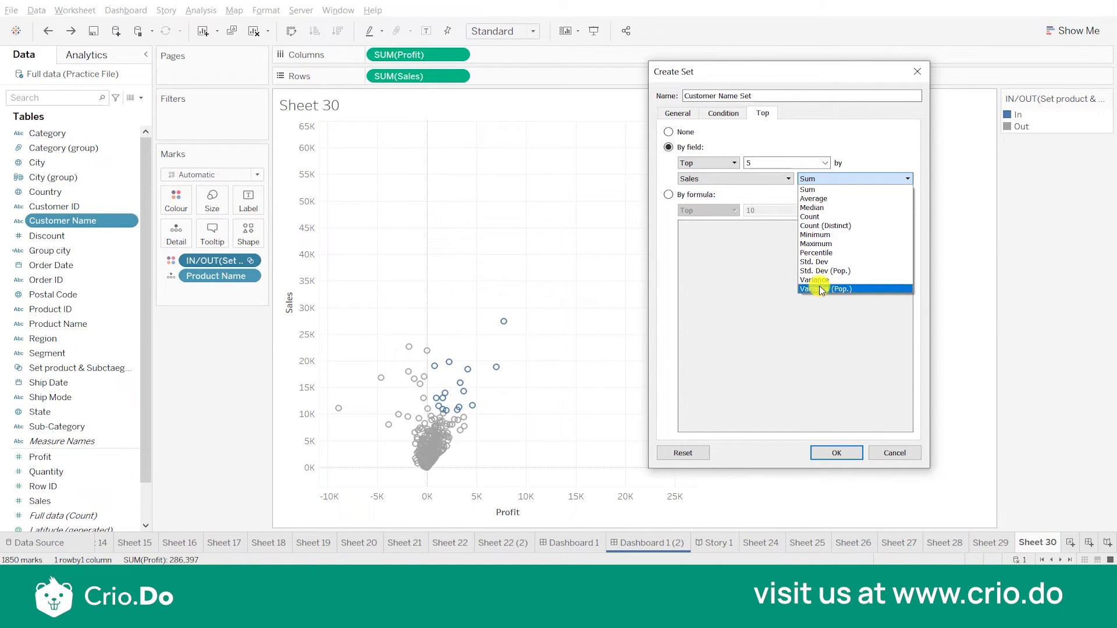
click(777, 378)
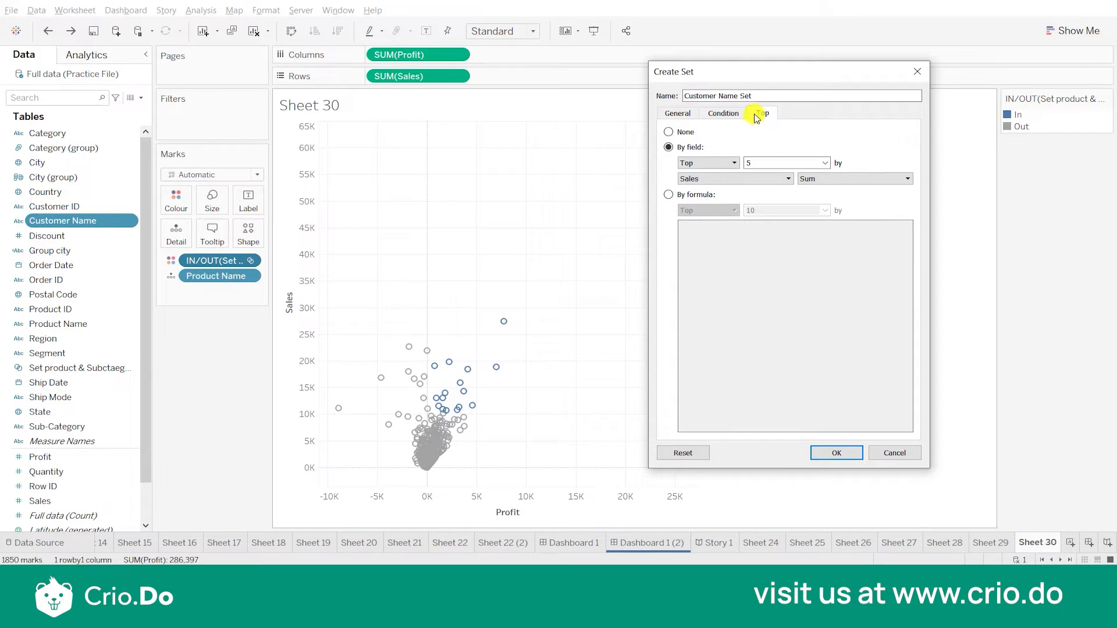
drag(764, 96, 675, 93)
click(814, 453)
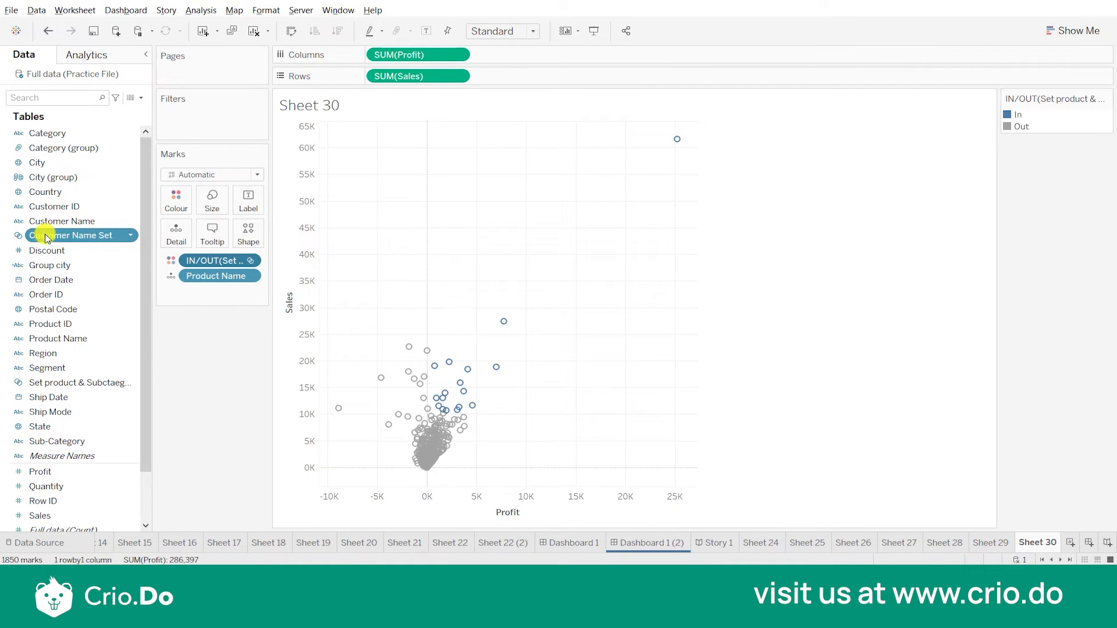
Add a new worksheet and build a horizontal bar chart of Sales by Customer Name
click(1069, 543)
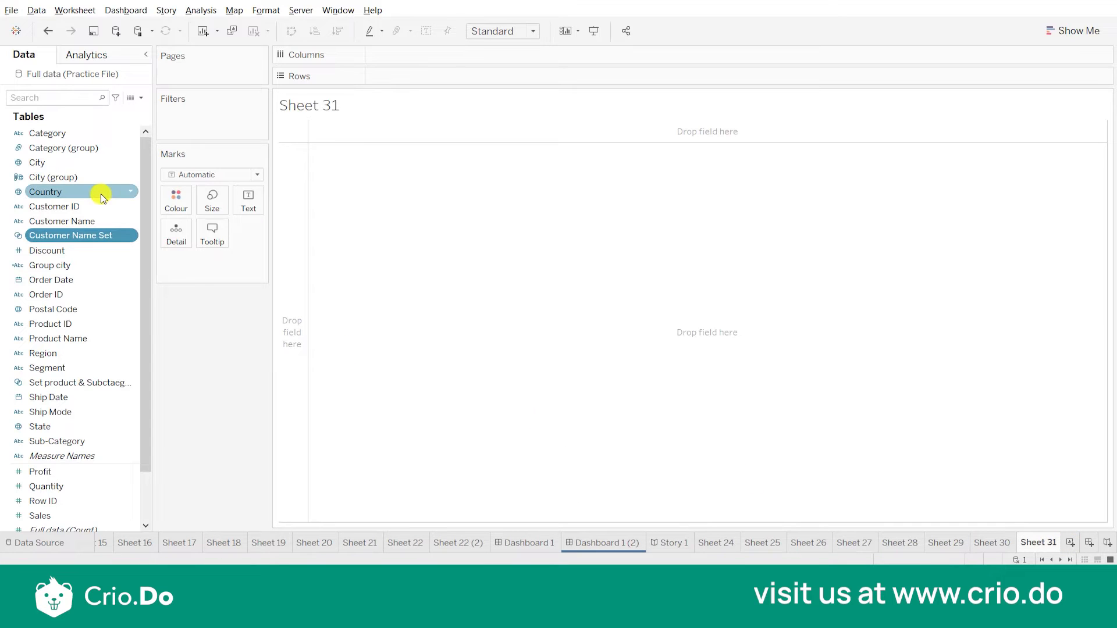
double_click(90, 224)
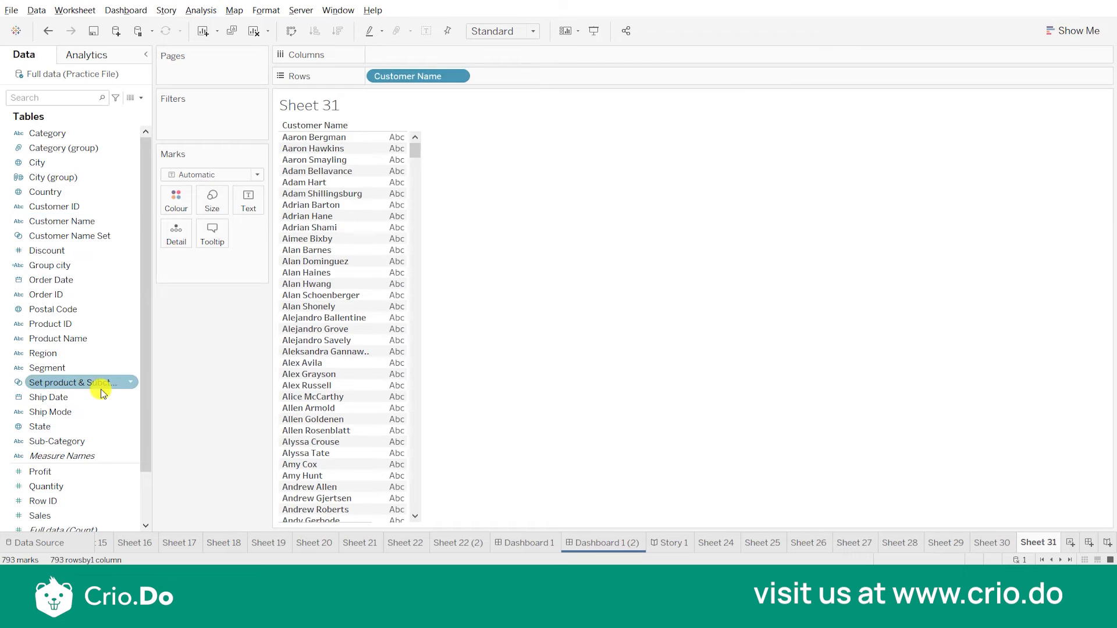
double_click(74, 516)
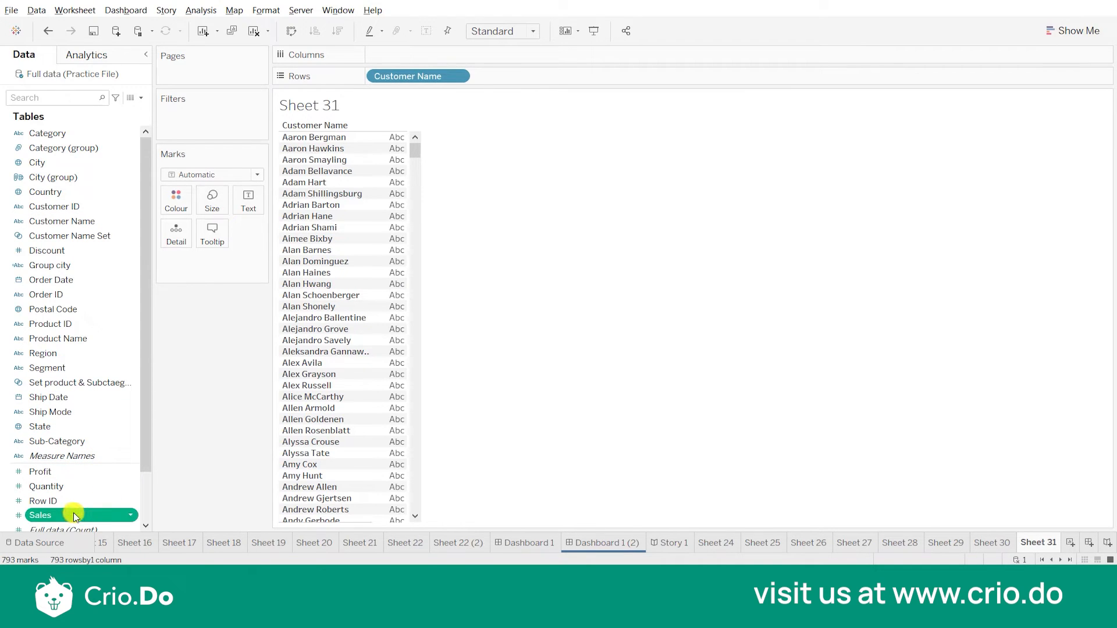
click(1077, 32)
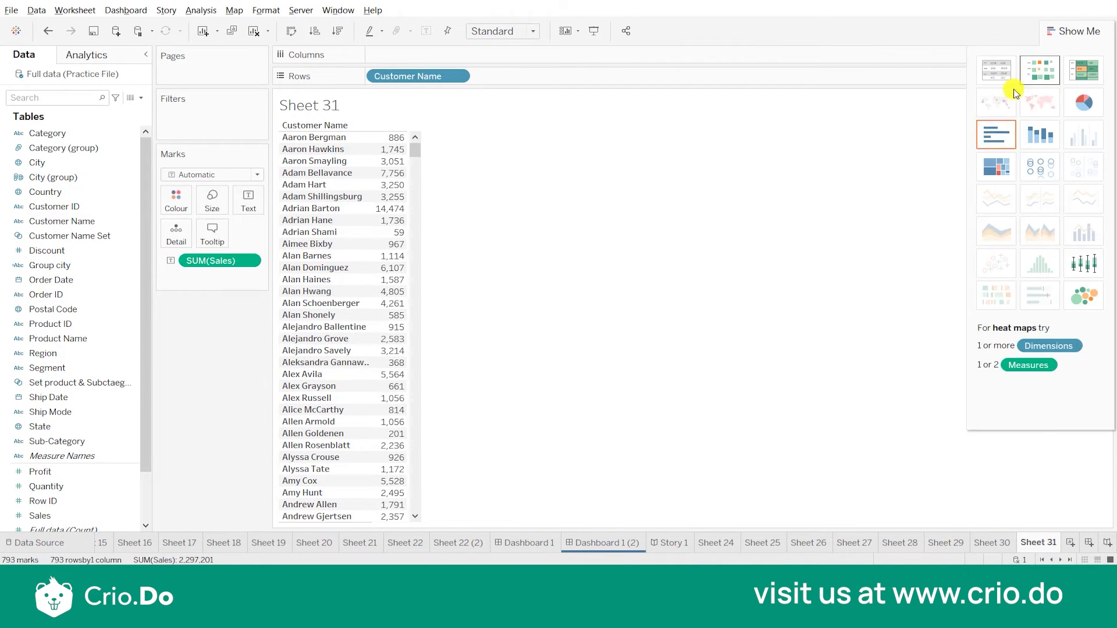
click(995, 131)
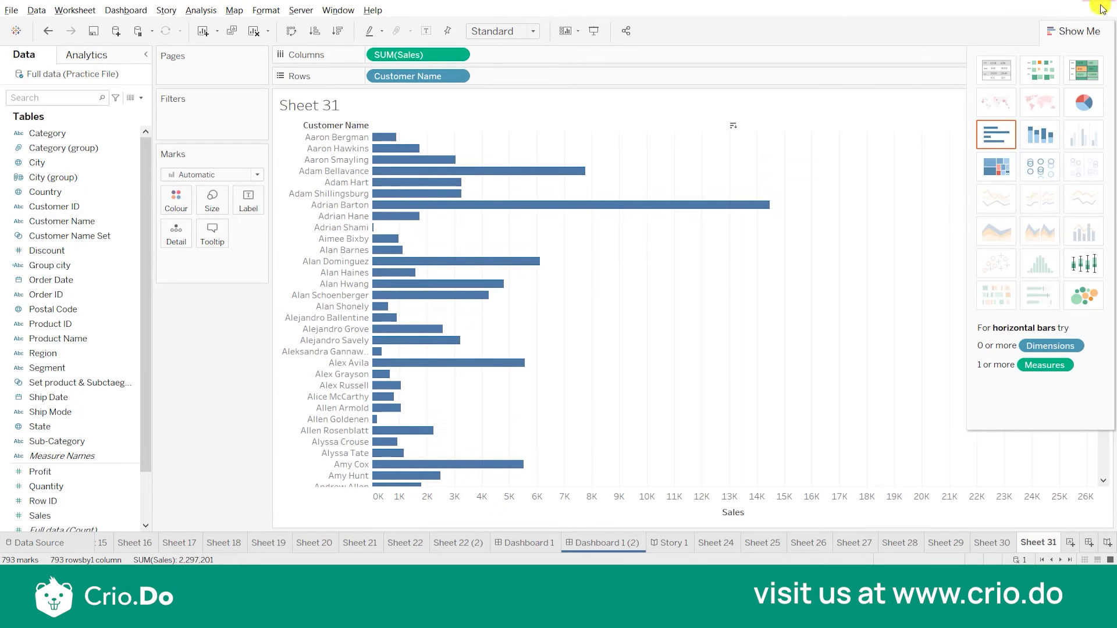
click(1082, 33)
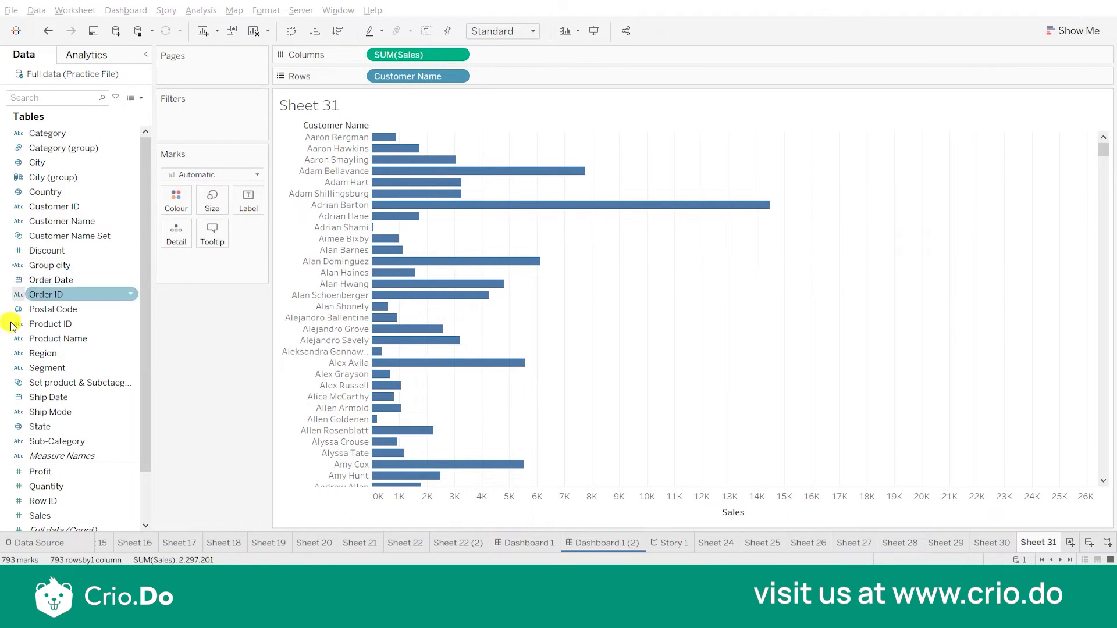
Filter the bar chart by Customer Name Set and show the Sales value labels on the bars
drag(71, 236, 202, 137)
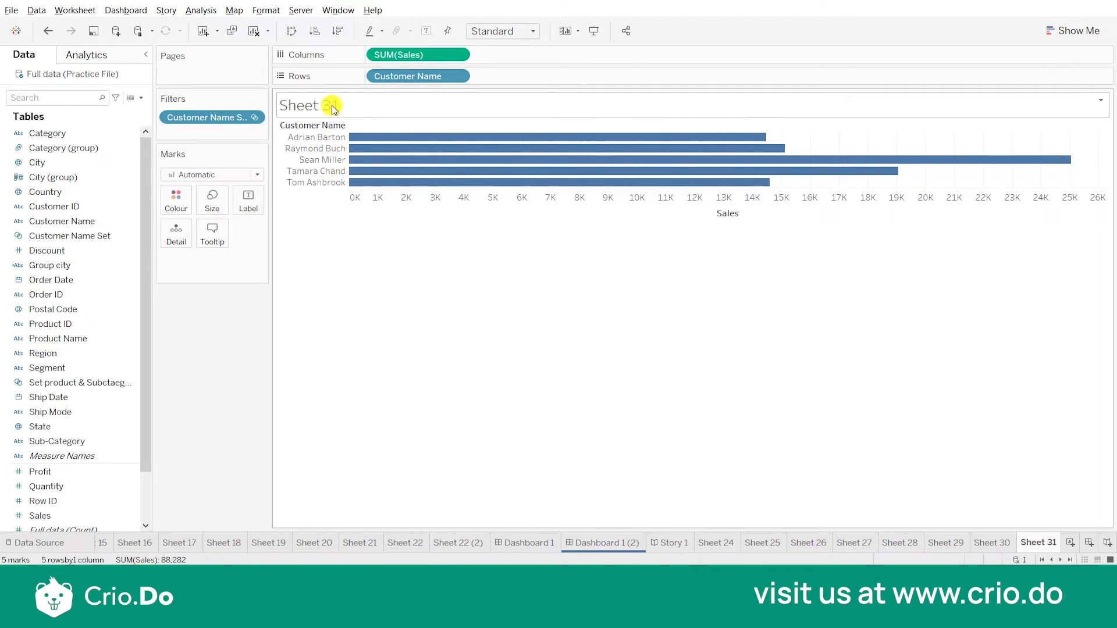
click(245, 204)
click(275, 231)
click(485, 324)
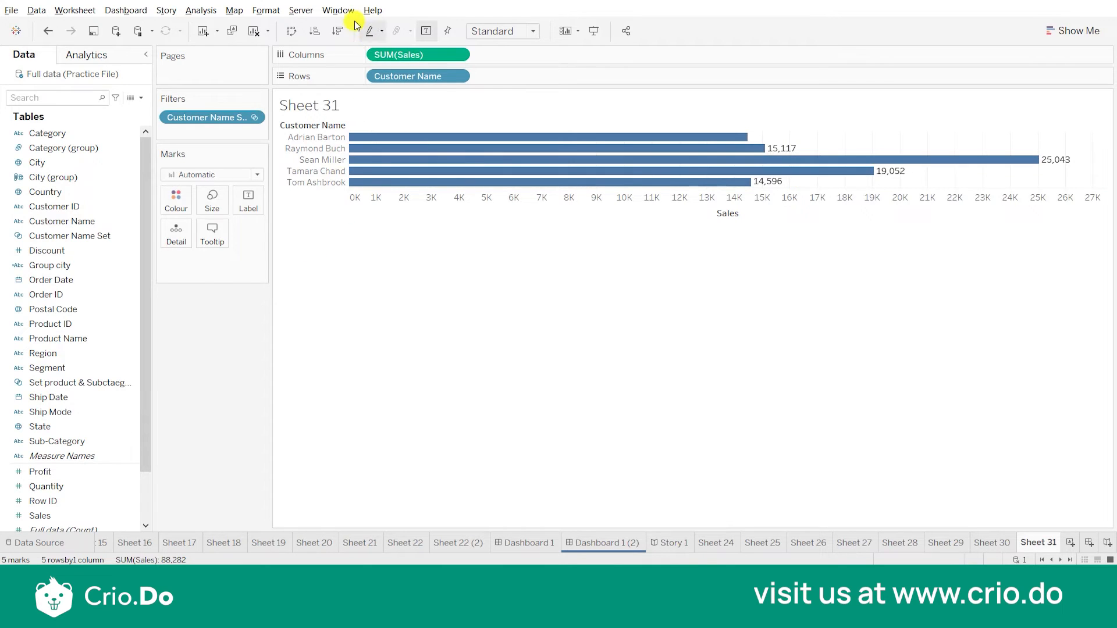
Sort the customer bars by Sales in descending order and start a new set from Customer Name
click(337, 30)
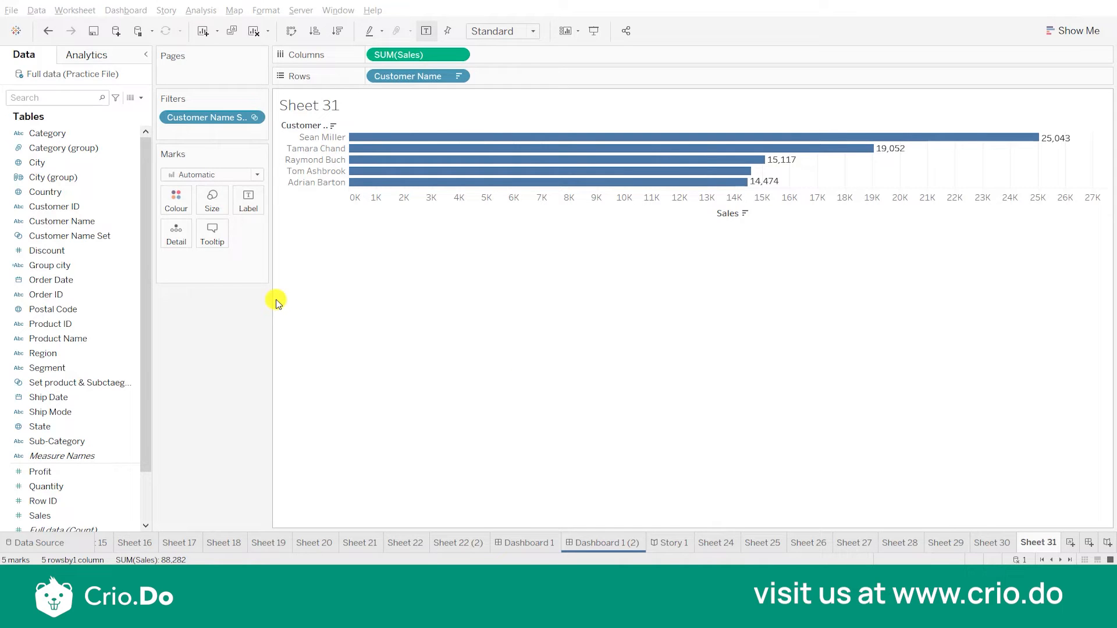
click(133, 223)
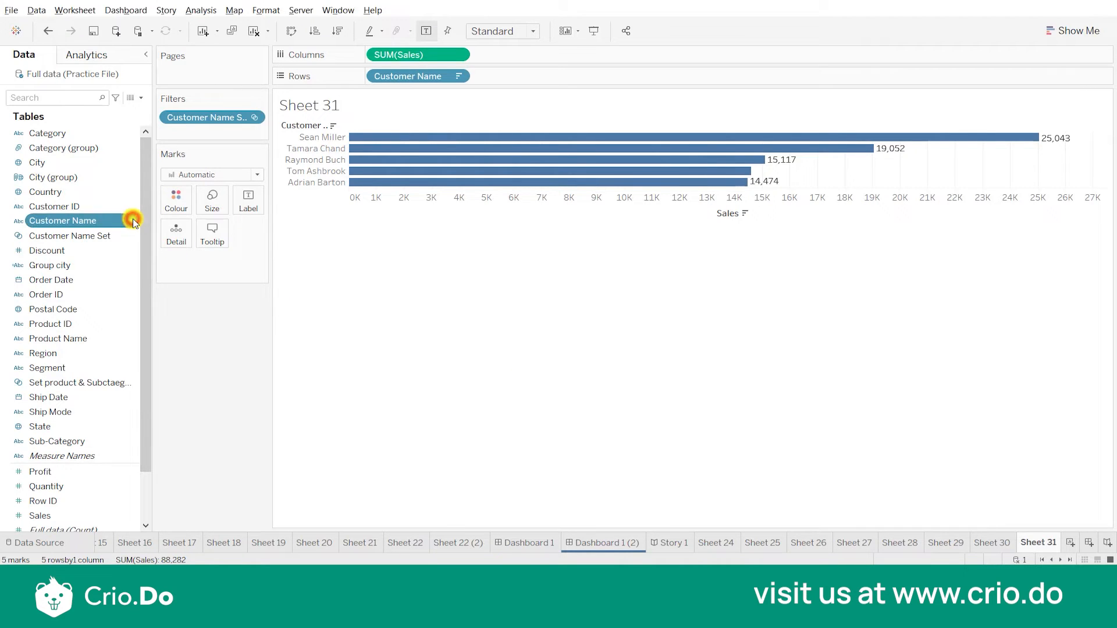
right_click(133, 222)
mouse_move(182, 320)
click(291, 348)
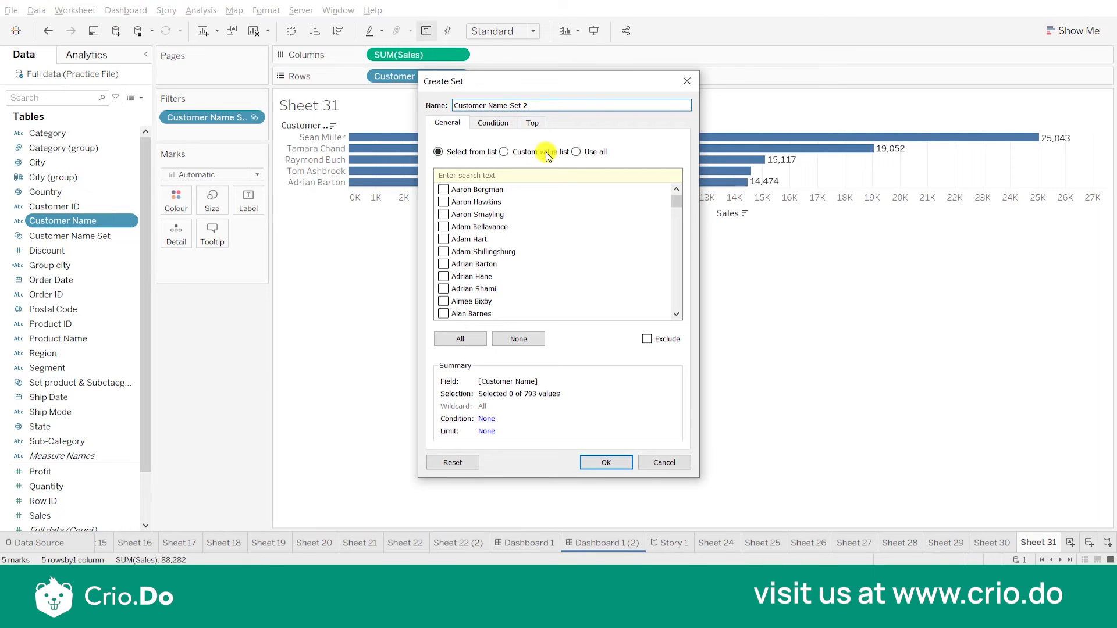
Limit the new set by field to the bottom 5 by sum of Sales and create it as Customer Name Set 2
click(533, 123)
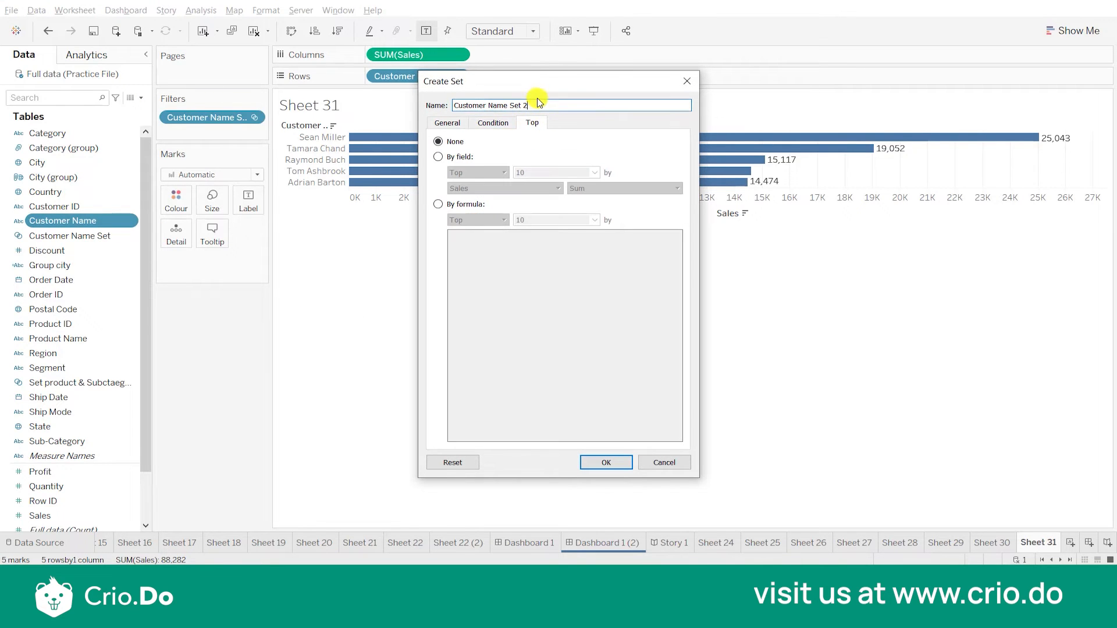
click(438, 157)
click(467, 173)
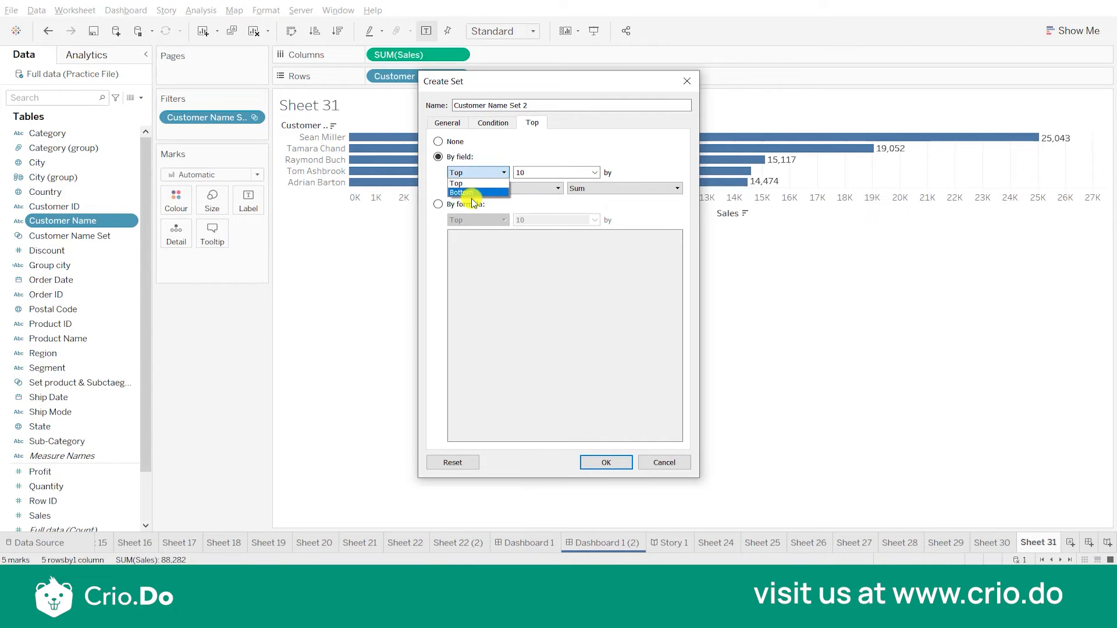
click(465, 192)
double_click(537, 173)
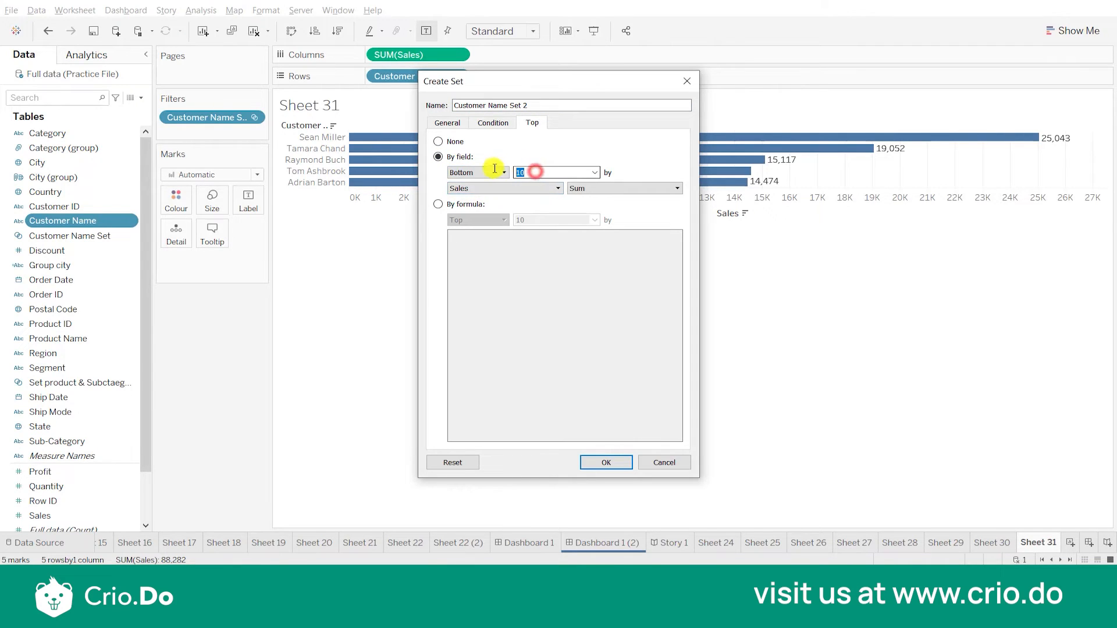
text(5)
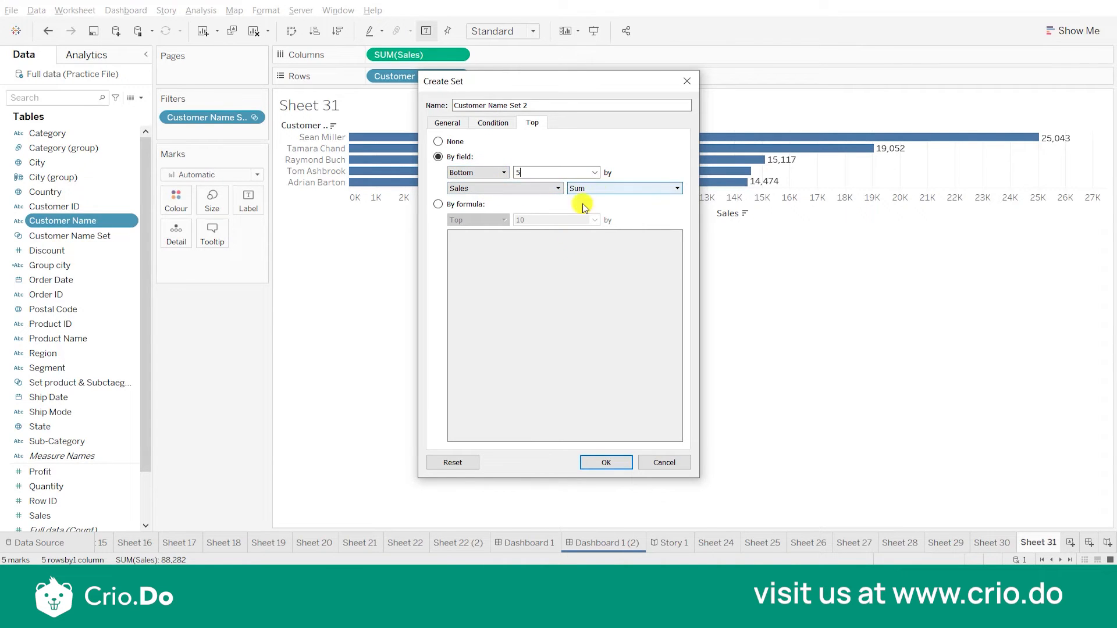
click(605, 463)
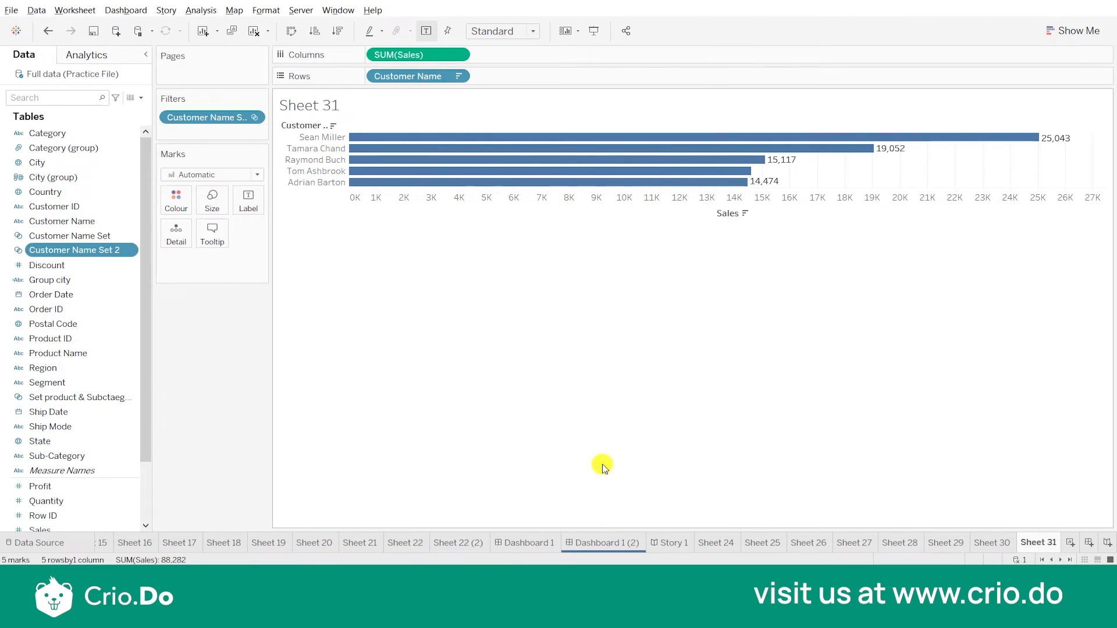
Combine Customer Name Set and Customer Name Set 2 into a set named Combines set, containing all members in both sets
ctrl+click(74, 238)
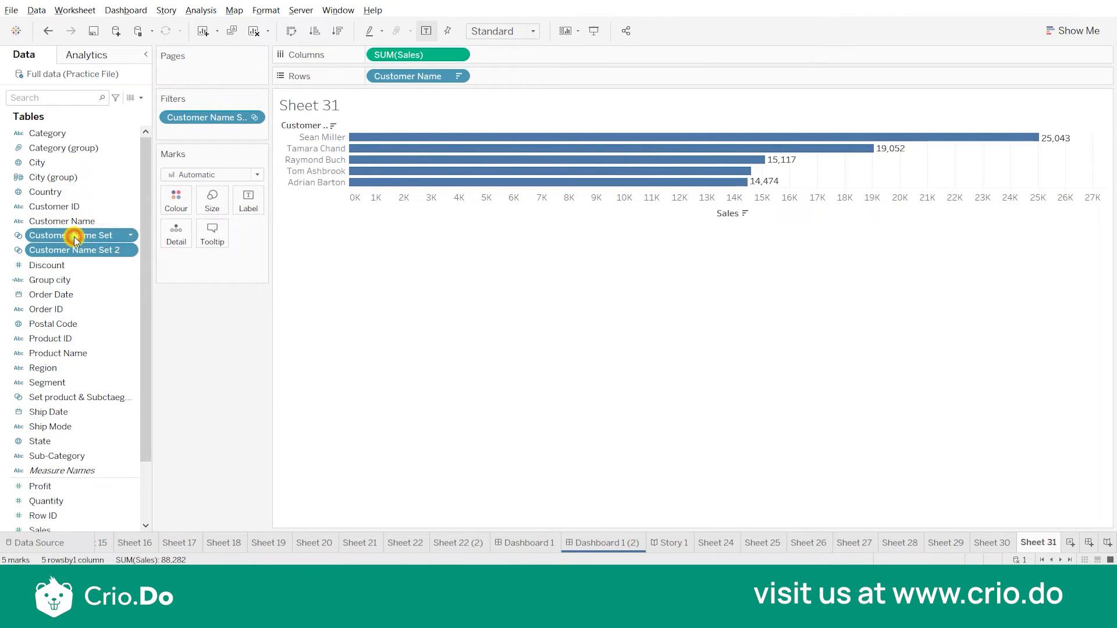
right_click(123, 242)
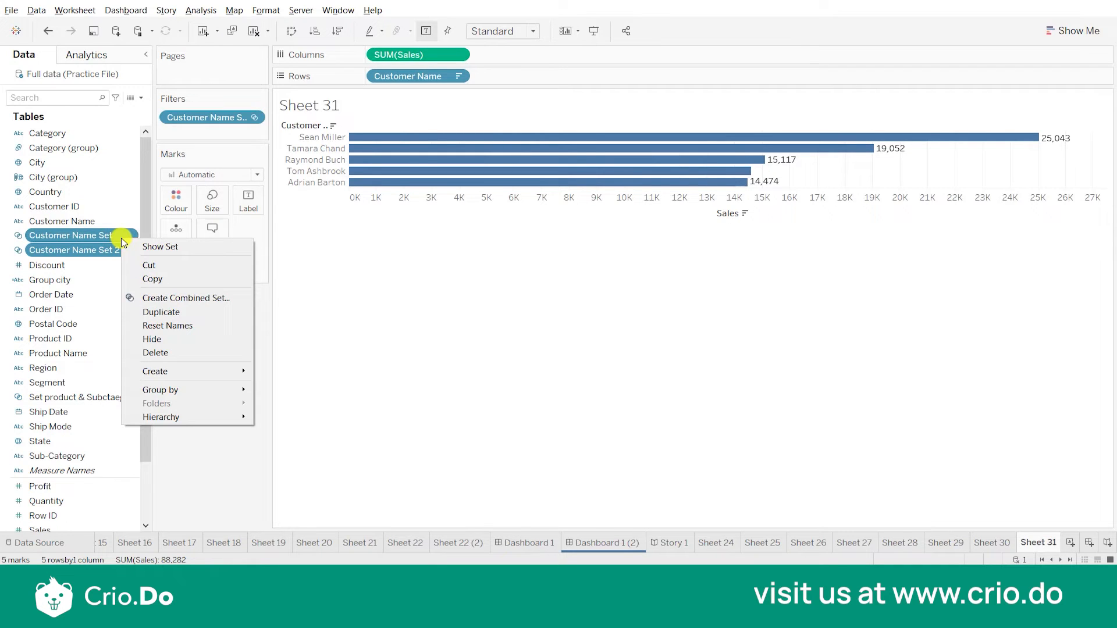
click(205, 299)
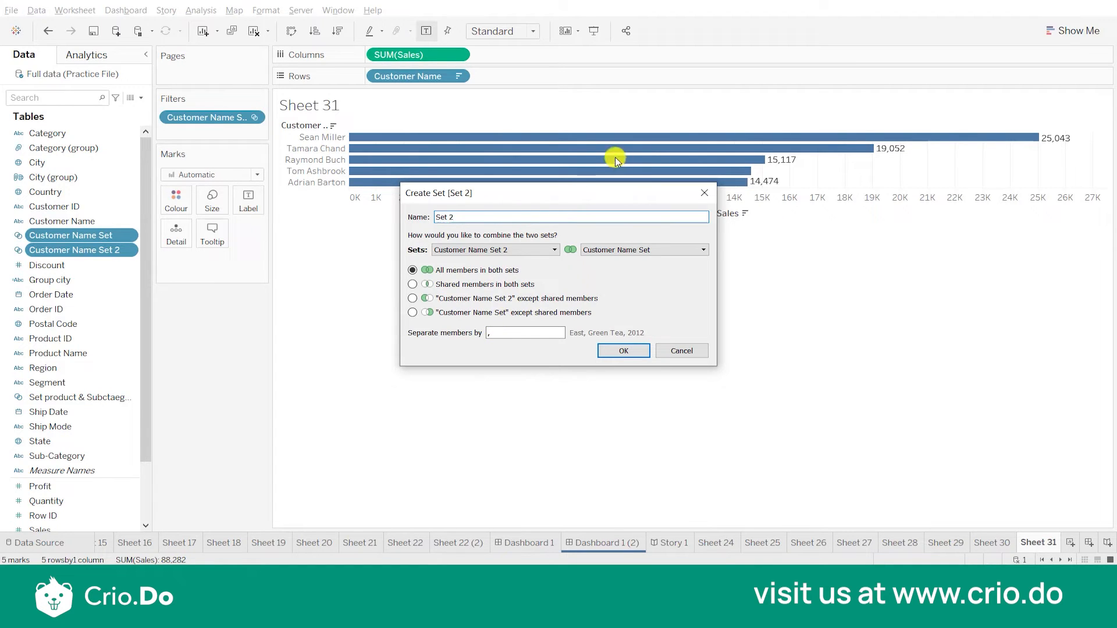
drag(590, 189, 487, 198)
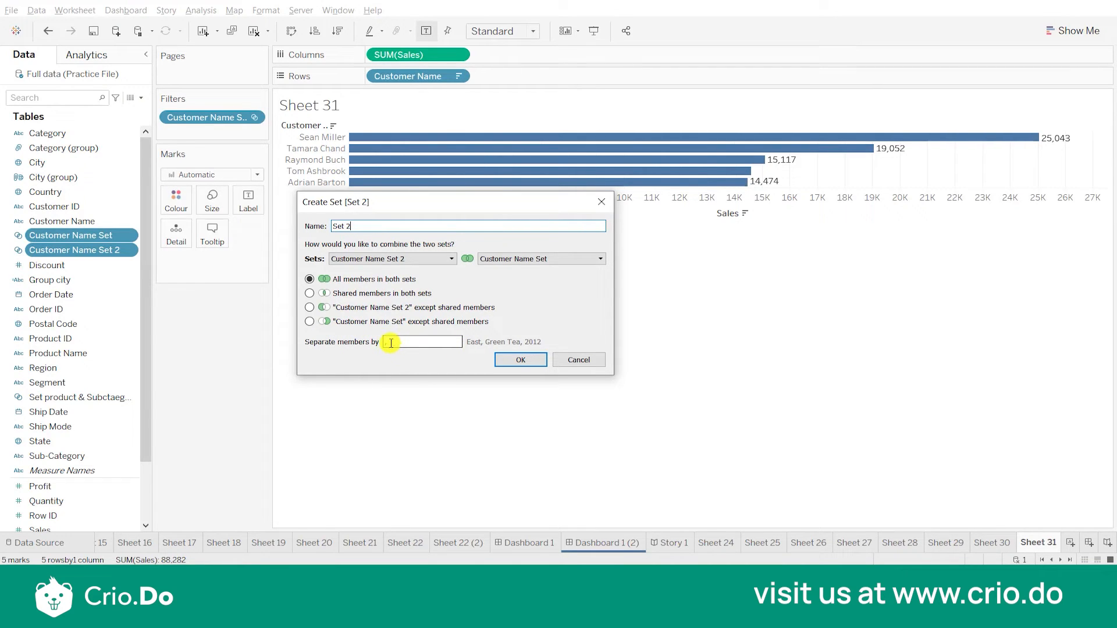
drag(357, 227, 316, 220)
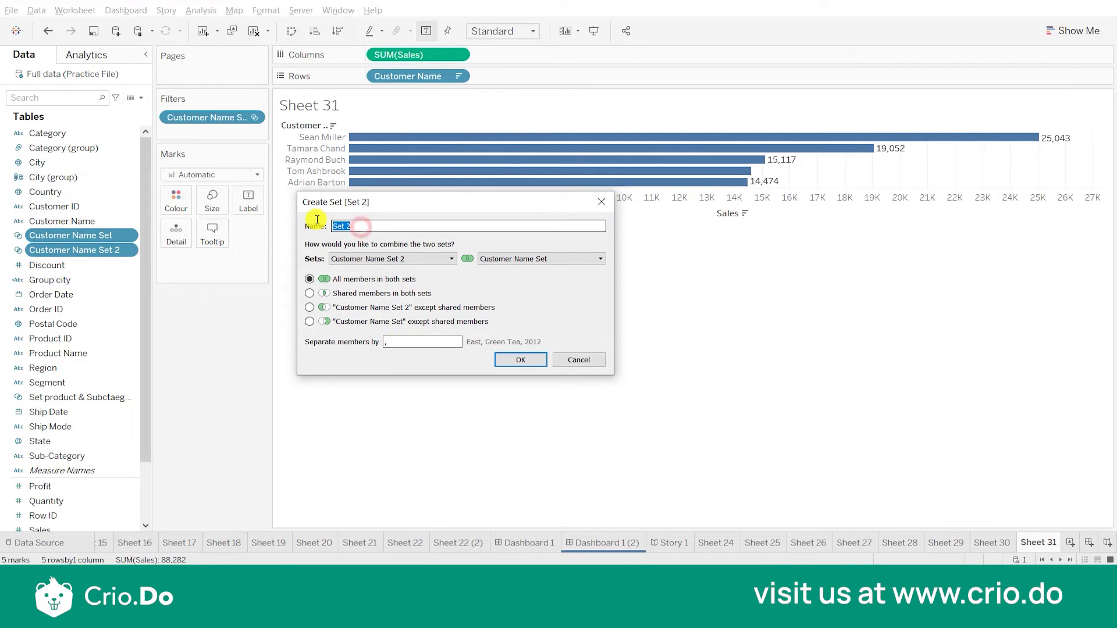
text(Combines set)
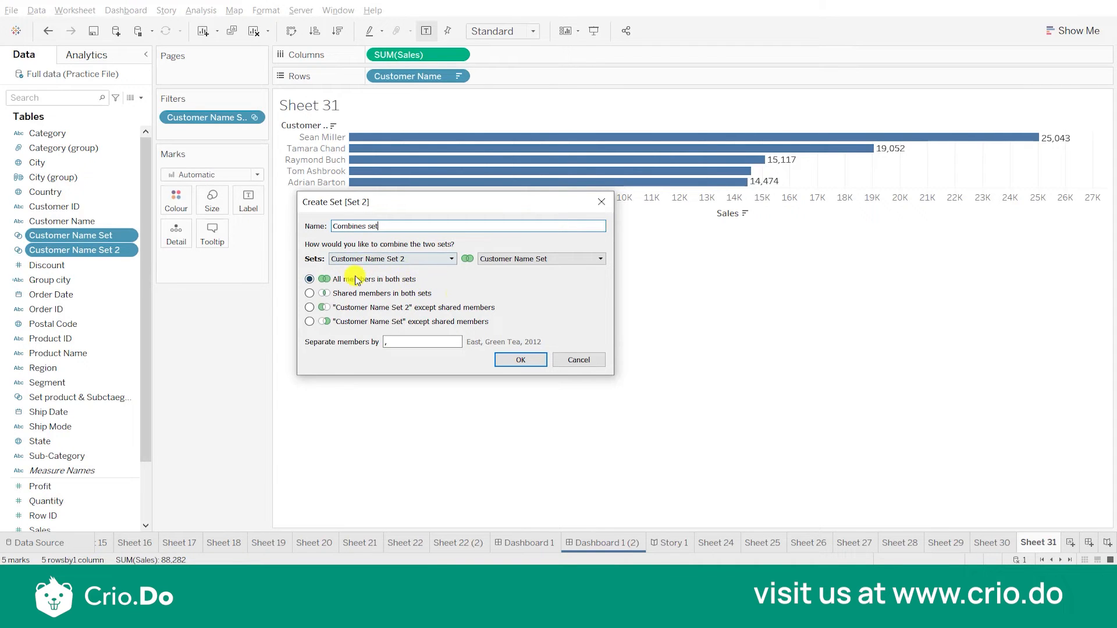
click(512, 359)
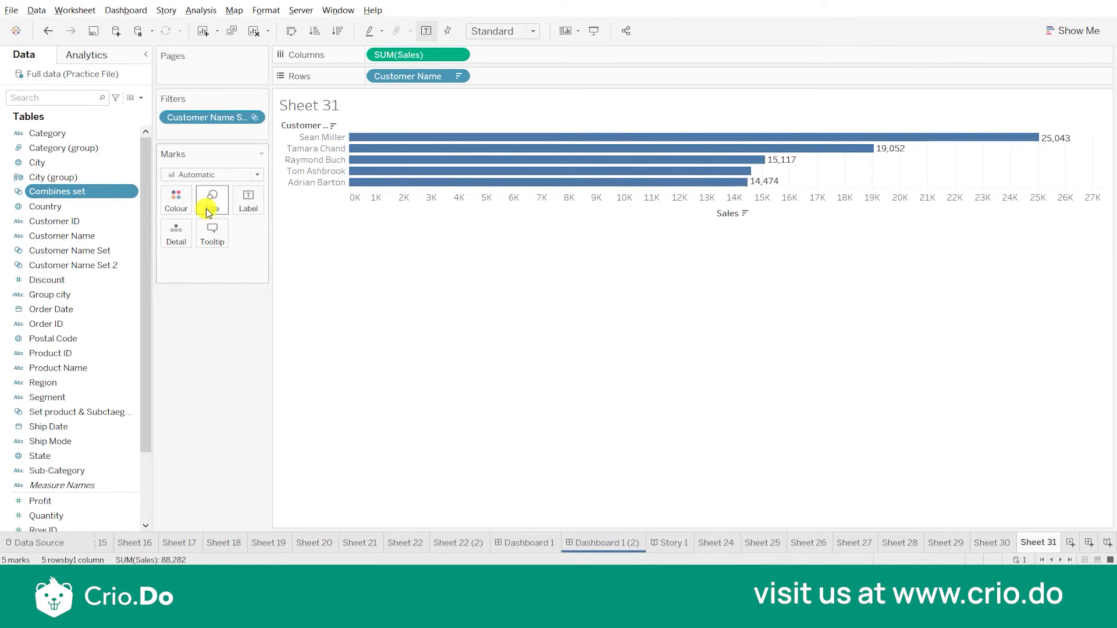
Replace the Customer Name Set filter with Combines set and fit the bar chart to Entire View
drag(228, 166, 228, 354)
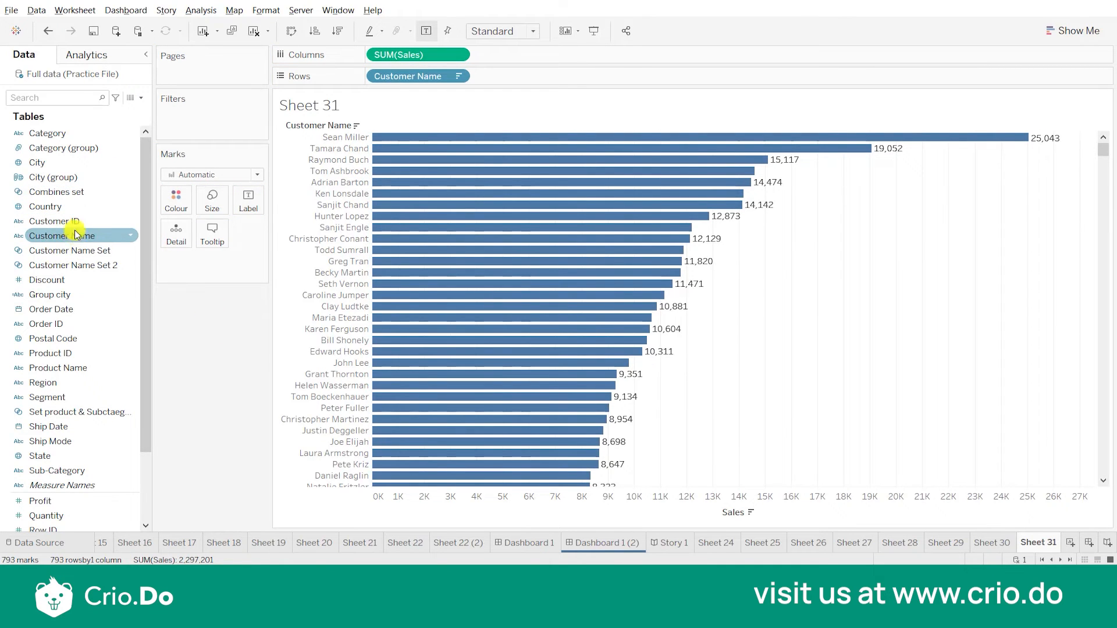
drag(79, 192, 242, 118)
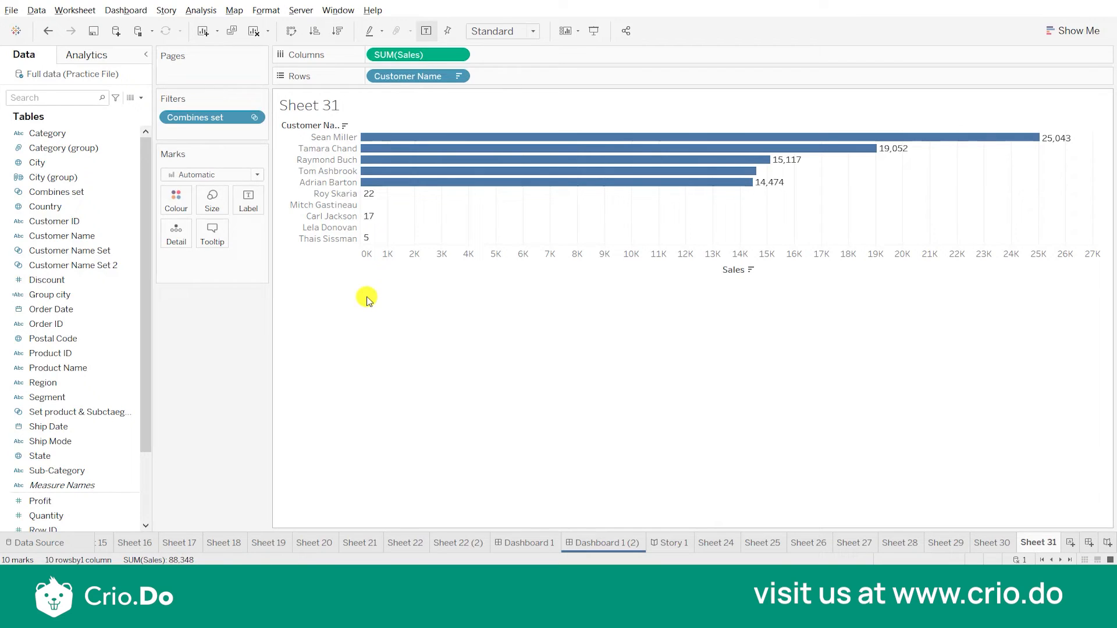
click(483, 31)
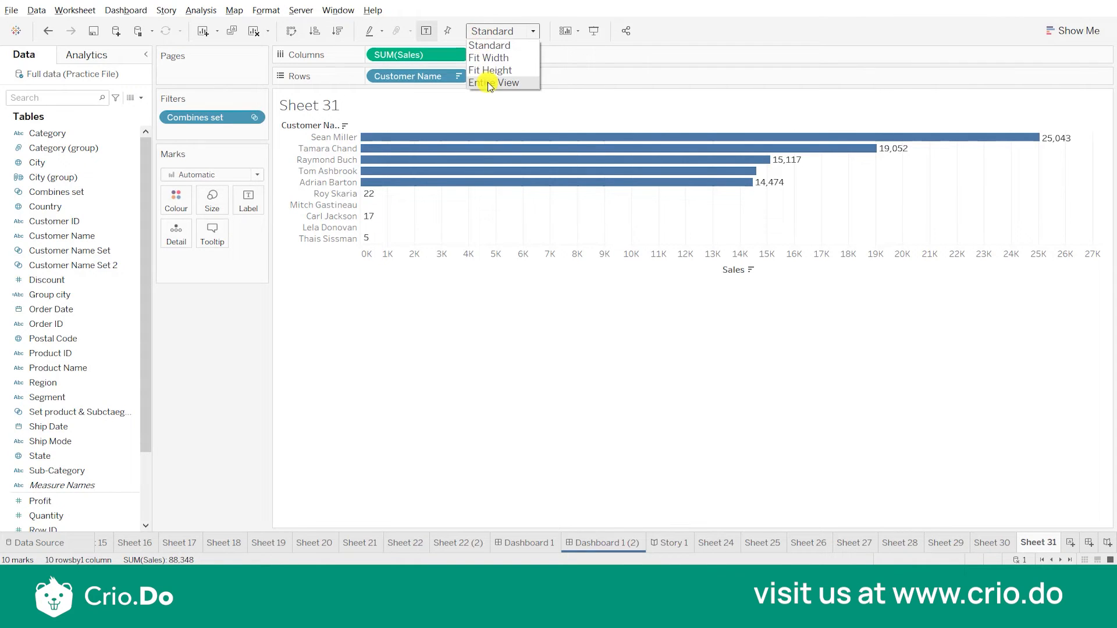
click(490, 83)
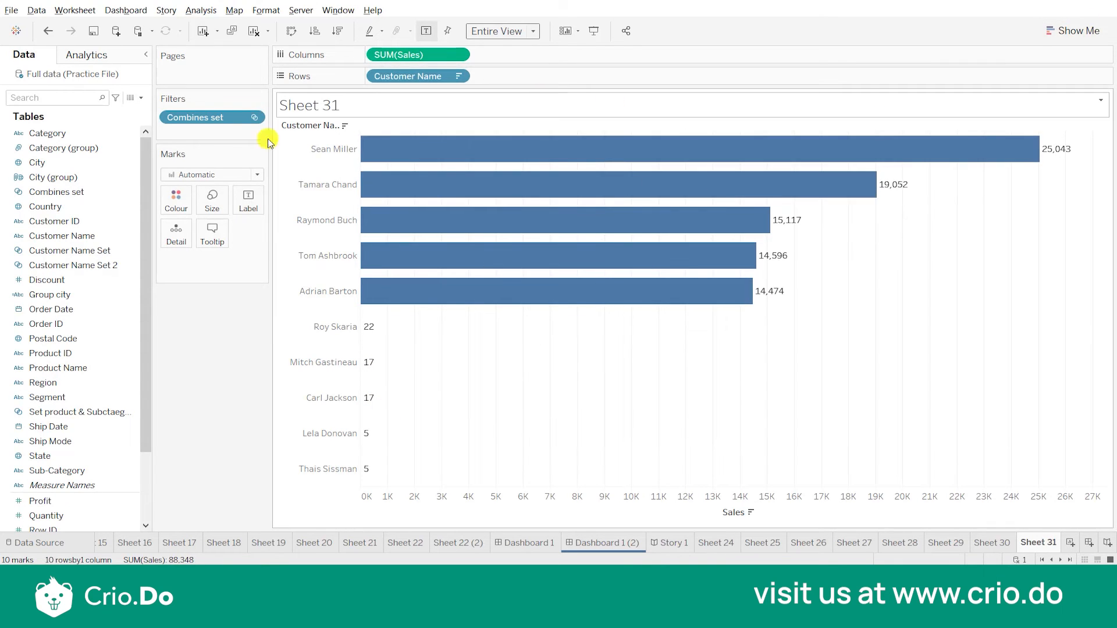
Convert the bar chart to a heat map, and change its marks to Text showing the sum of Sales per customer
click(1073, 34)
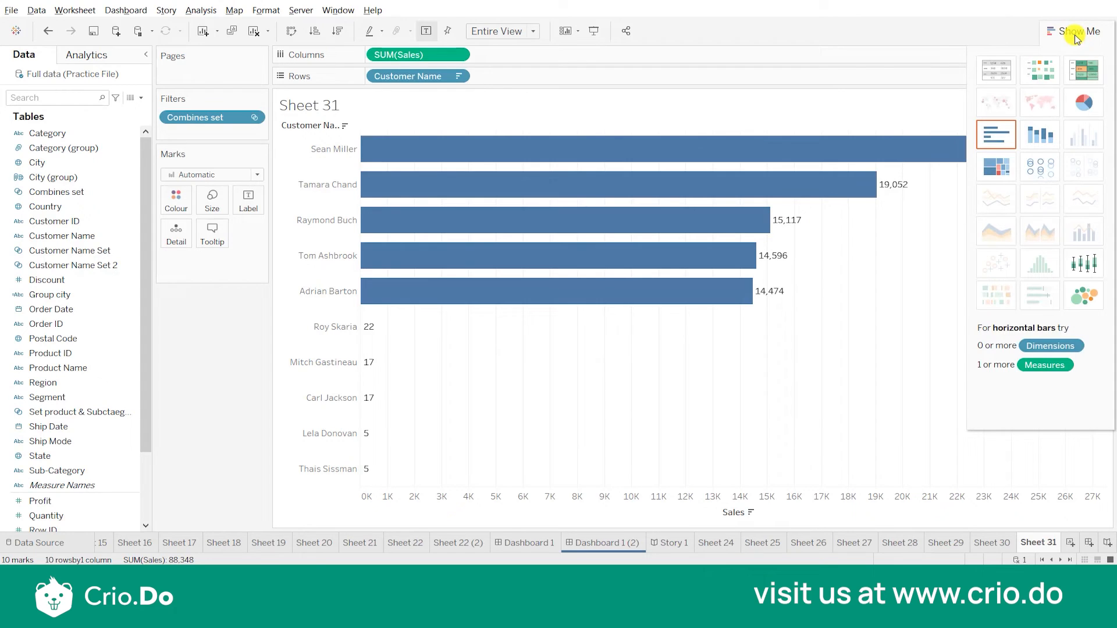
click(1048, 72)
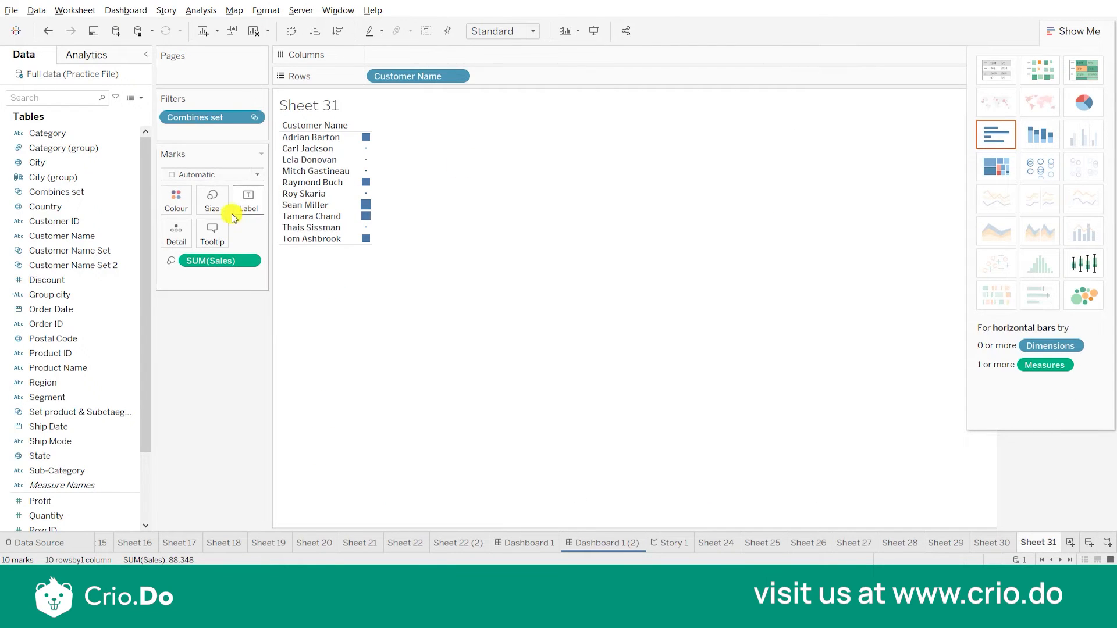
click(181, 174)
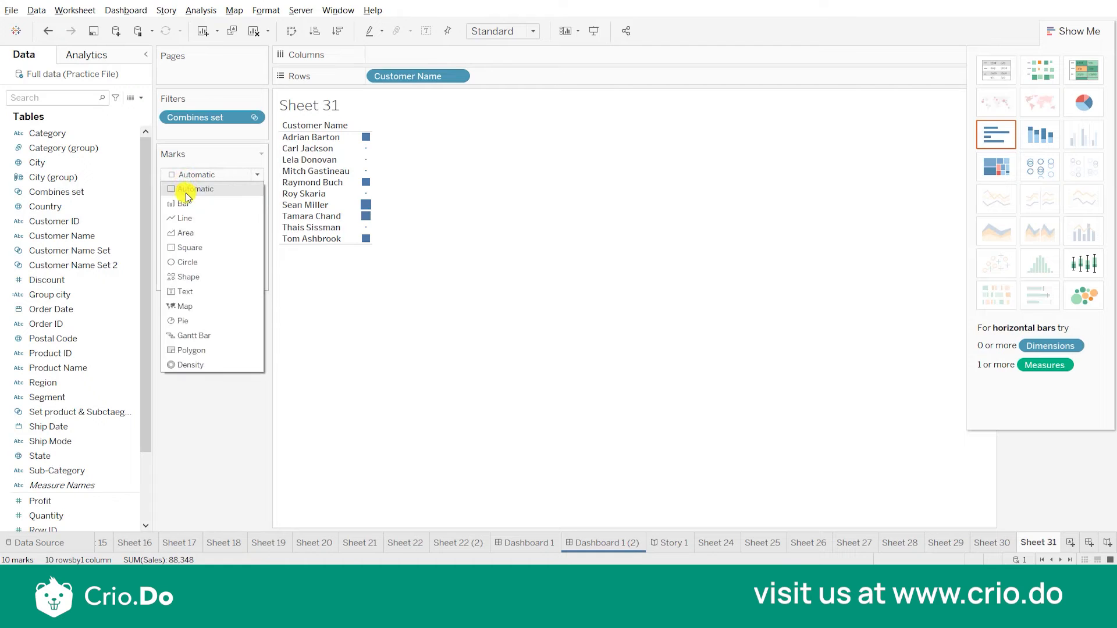
click(185, 185)
click(239, 174)
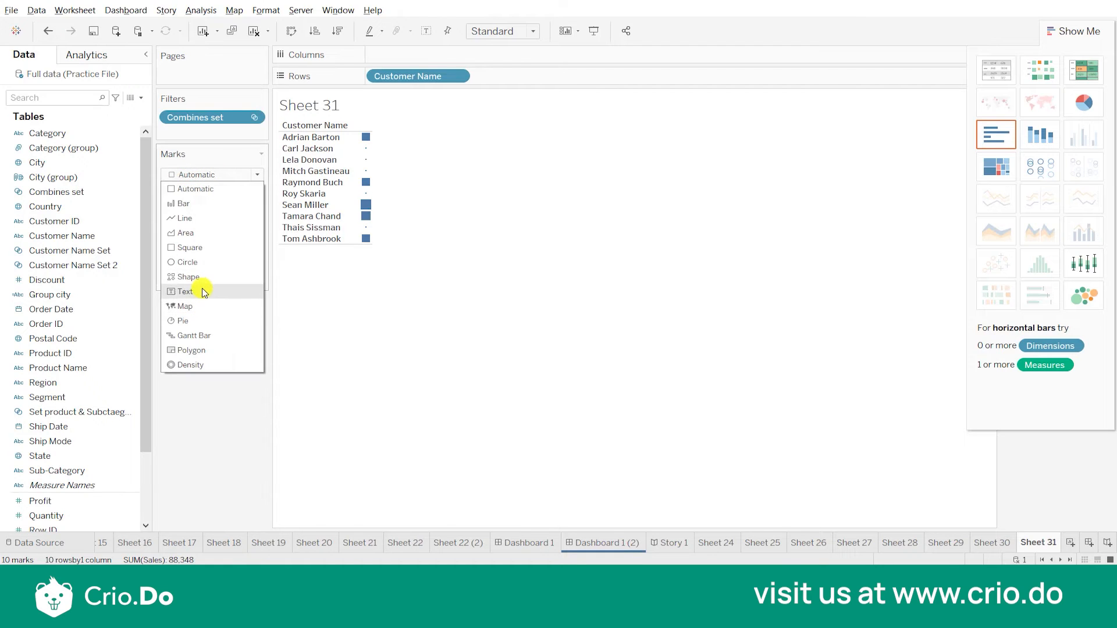
click(203, 292)
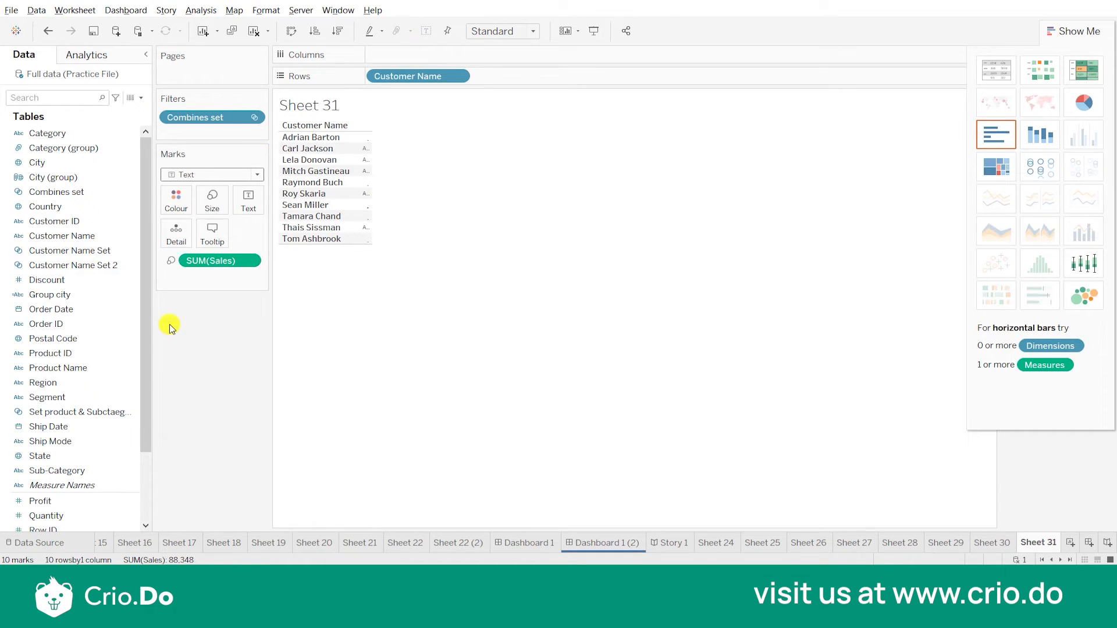
drag(194, 259, 250, 203)
Switch the table's fit to Entire View and back to Standard, and sort the customers by Sales in descending order
click(531, 31)
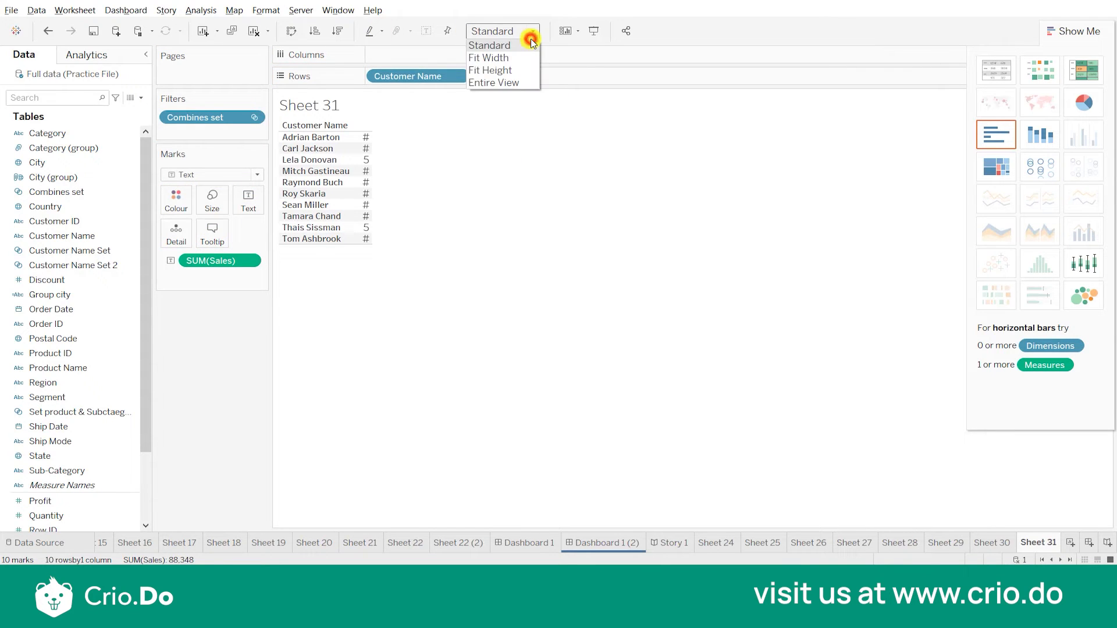
click(514, 82)
click(532, 32)
click(507, 46)
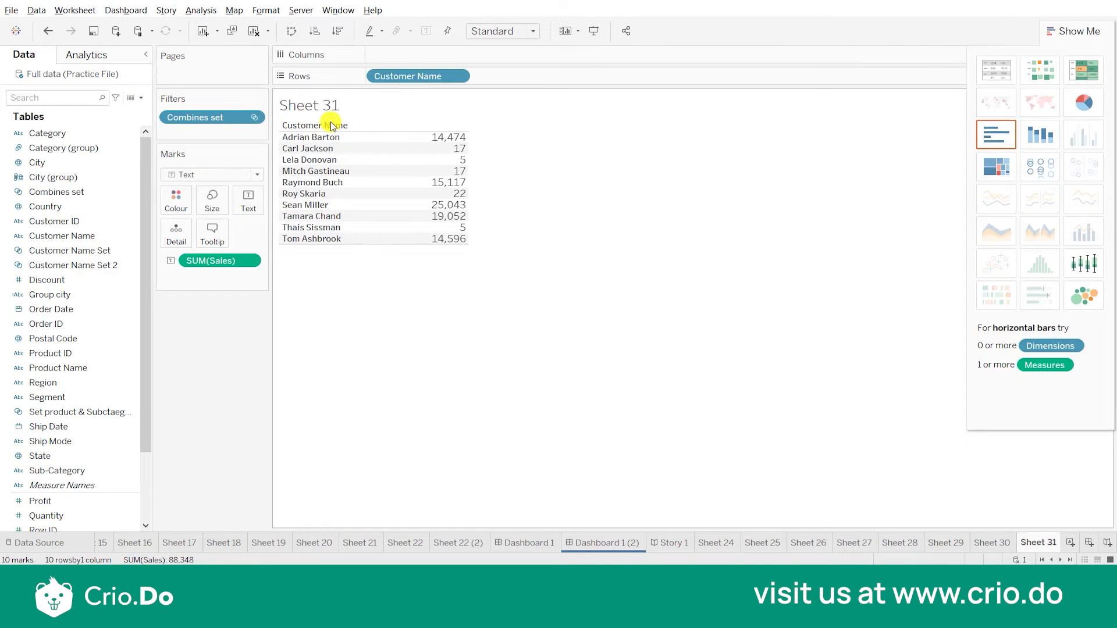
click(337, 31)
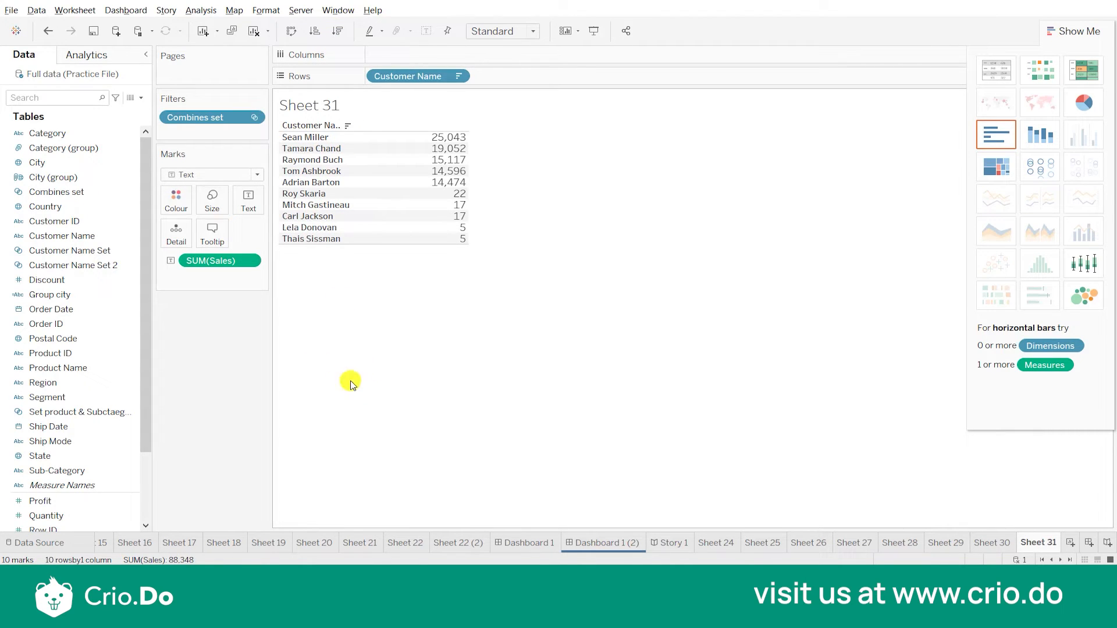
Try colouring the table's Sales values by membership in Combines set, and remove that colouring
click(83, 191)
drag(141, 203, 178, 195)
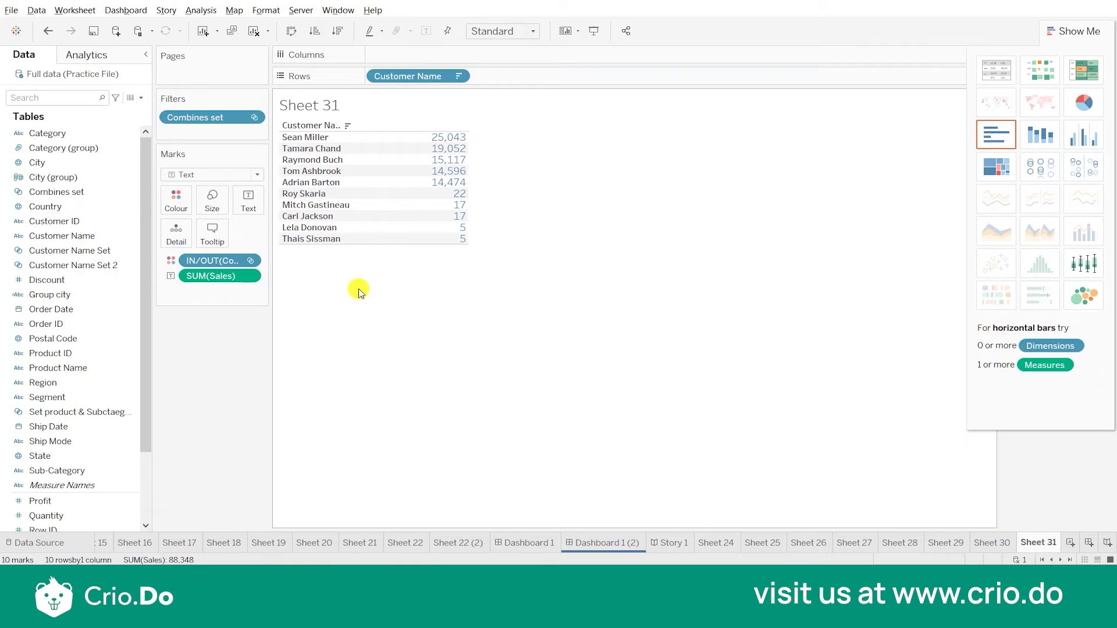
click(1077, 31)
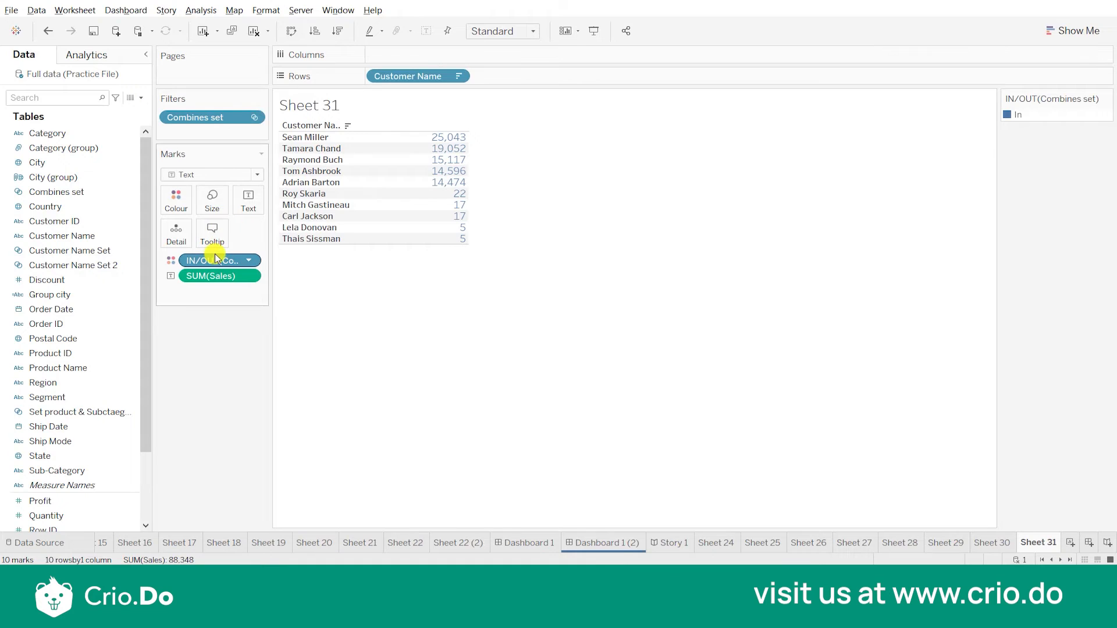
drag(215, 261, 230, 388)
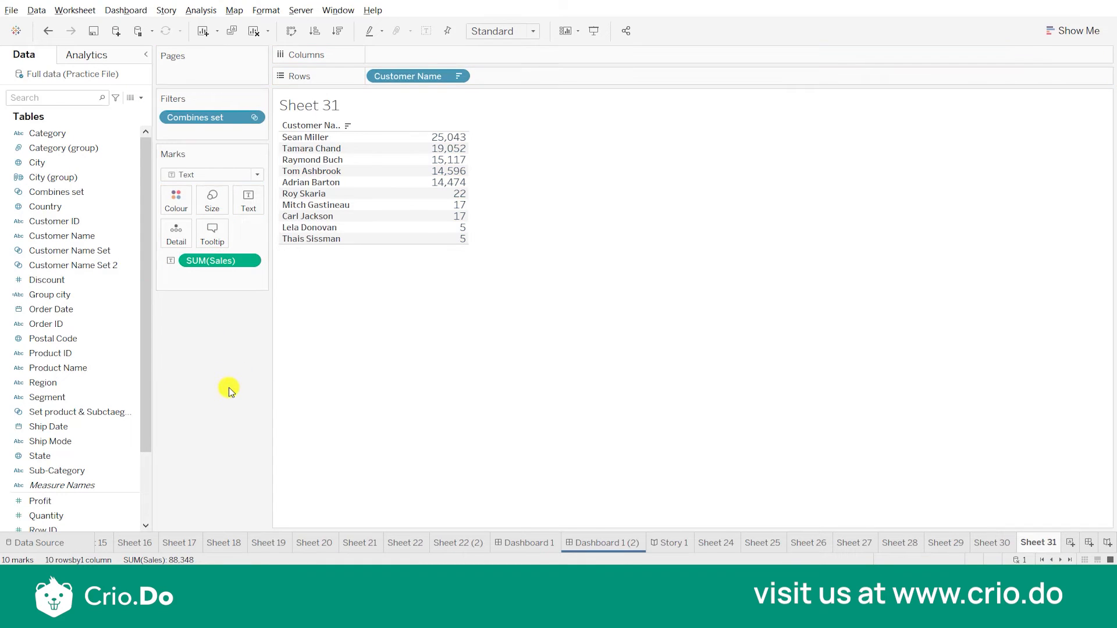
Colour the table's Sales values by membership in Customer Name Set
drag(69, 250, 176, 200)
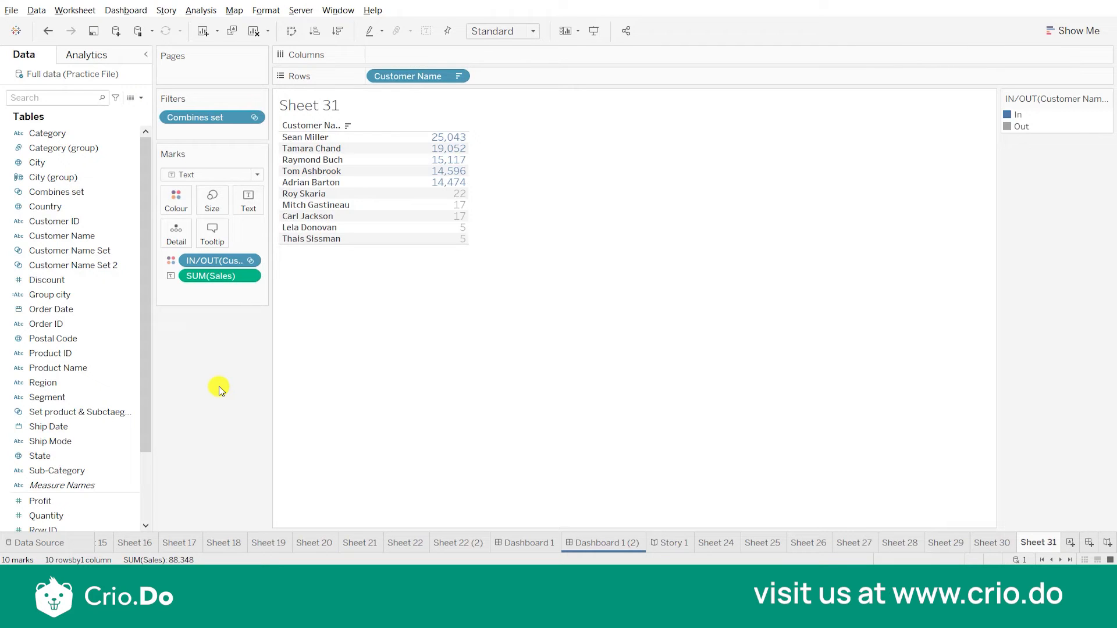
Review how Combines set merges its two customer sets without changing it, and return to the Sheet 30 scatter plot
right_click(131, 192)
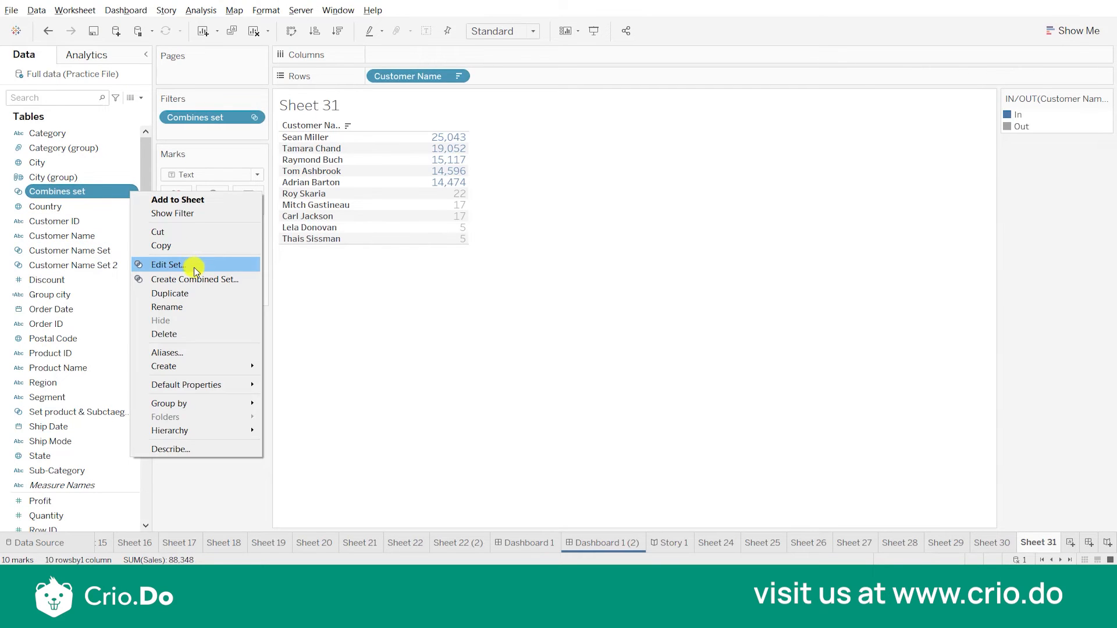
click(194, 267)
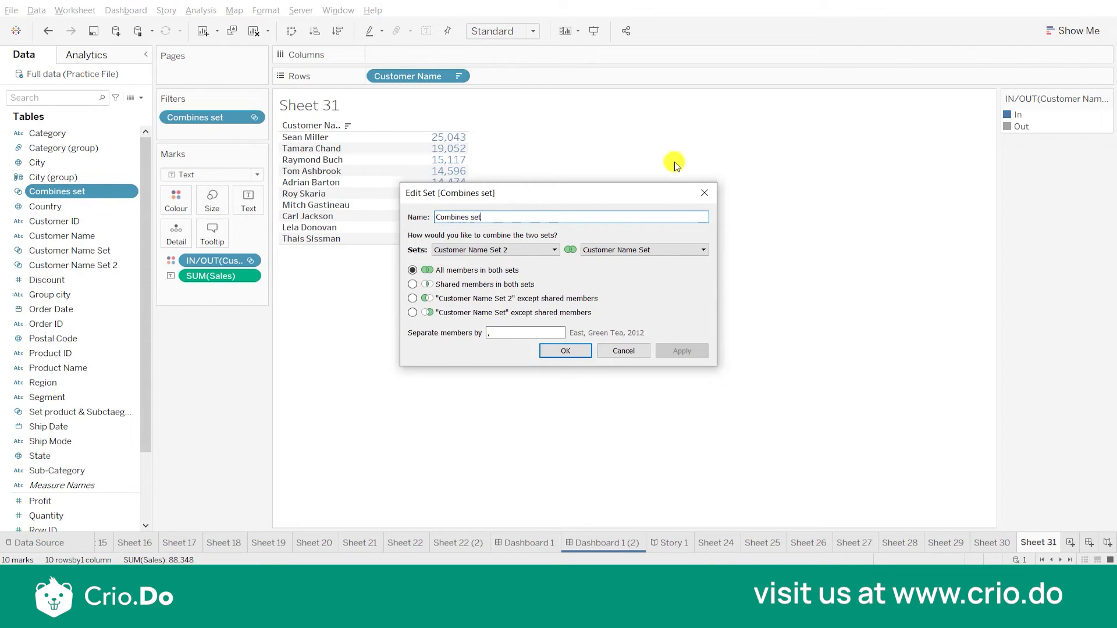
click(704, 193)
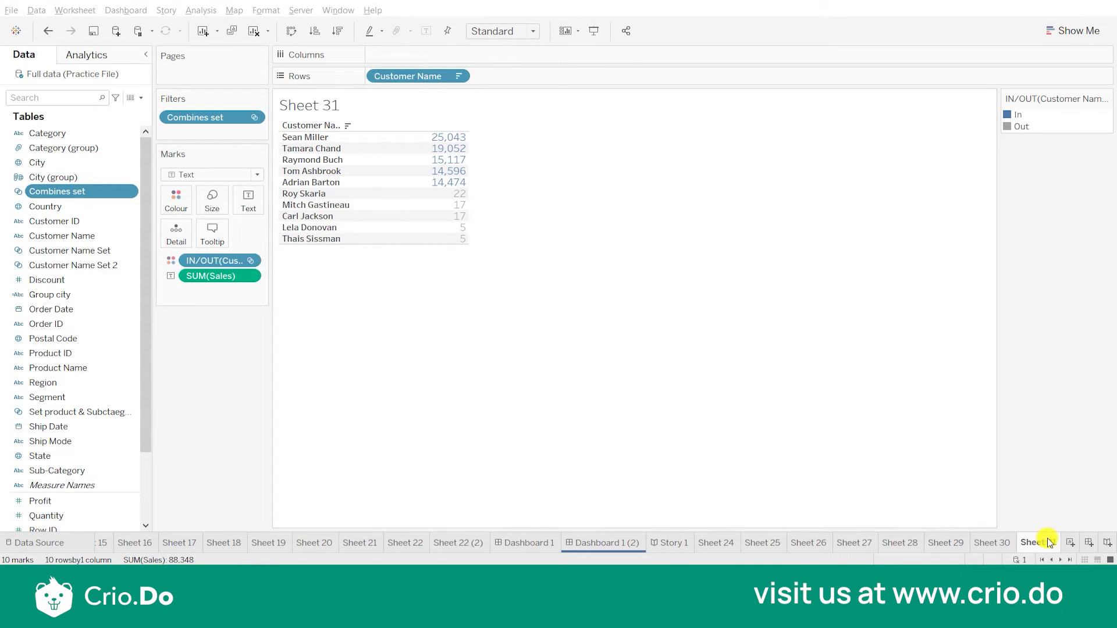
click(992, 545)
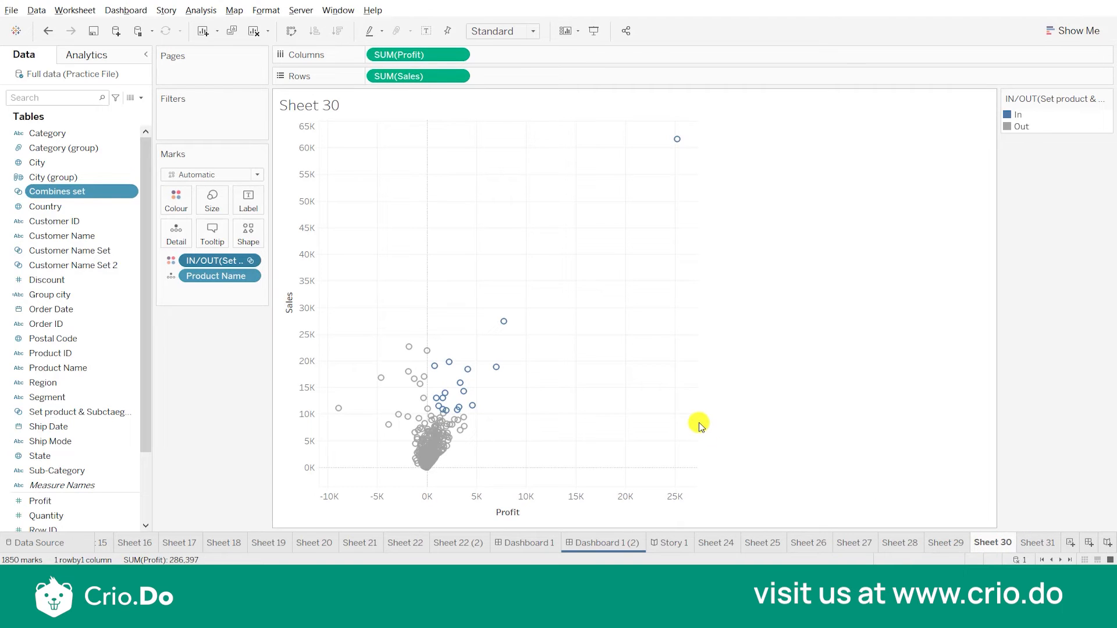
Remove the set colouring from the scatter plot, colour the marks by Sub-Category instead, and enlarge the marks
drag(225, 269, 207, 365)
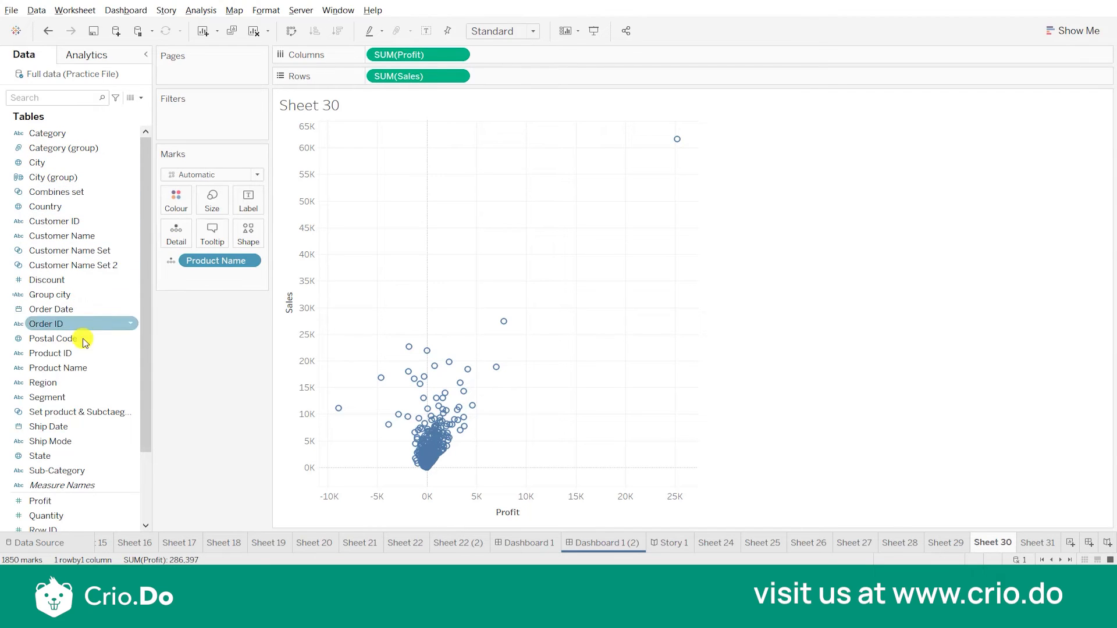
drag(86, 470, 172, 204)
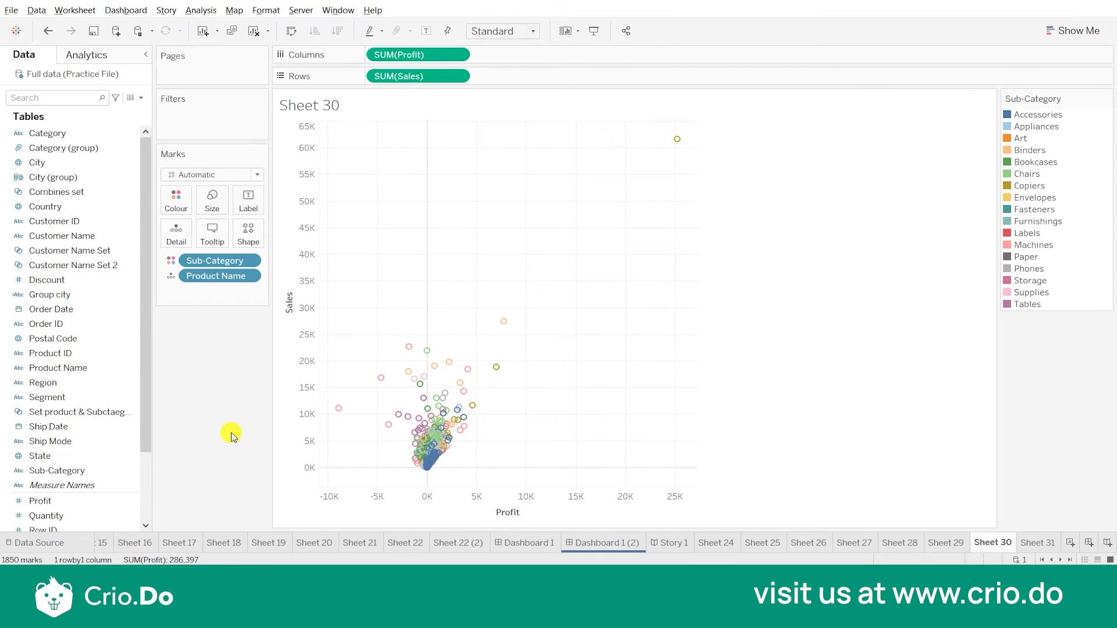
click(213, 204)
click(251, 233)
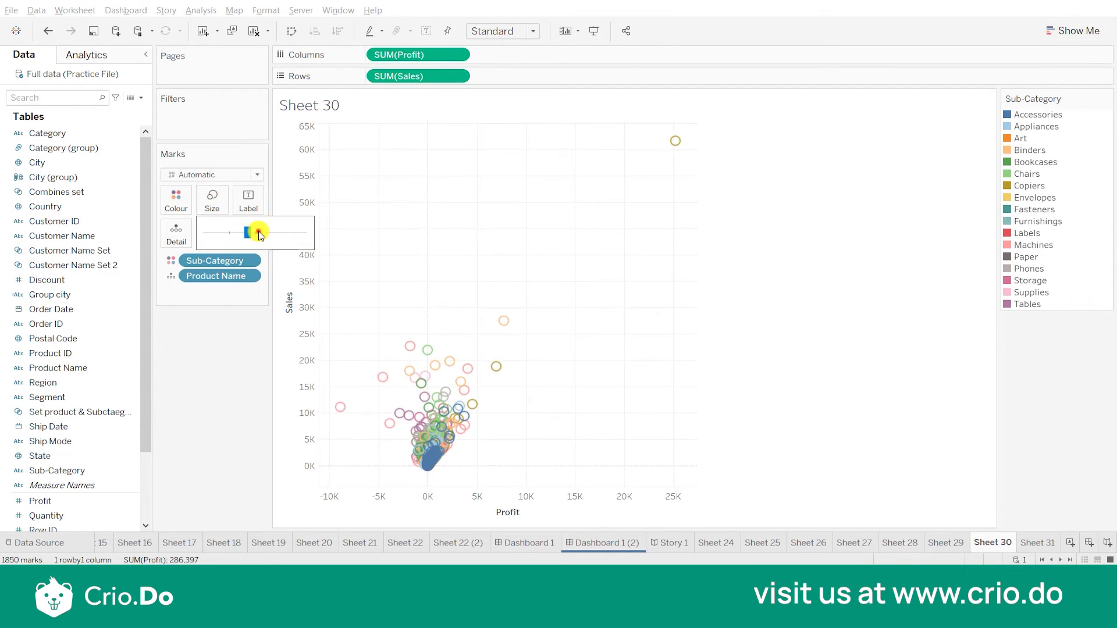
click(224, 396)
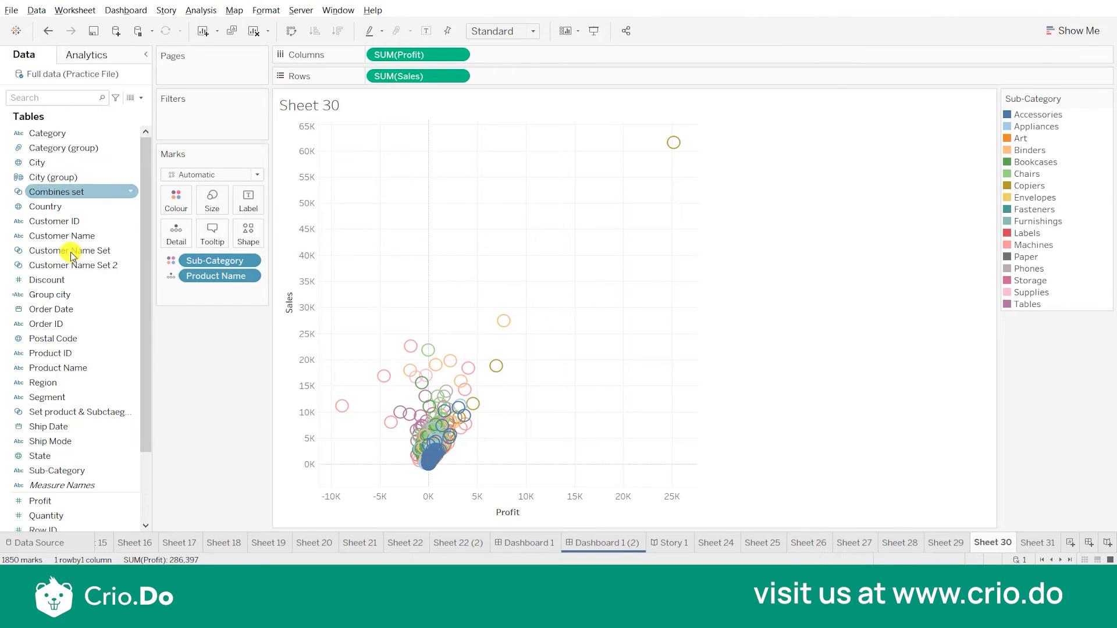
Create a hierarchy from Category and Sub-Category, keeping the suggested name Category, Sub-Category
click(66, 473)
drag(71, 417, 58, 130)
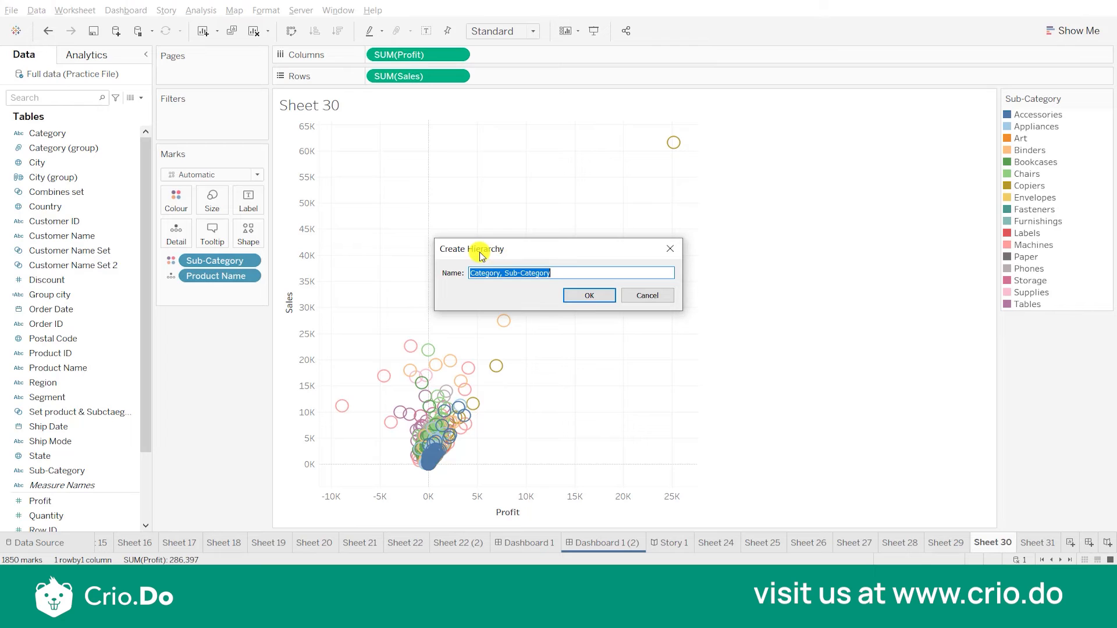
click(589, 295)
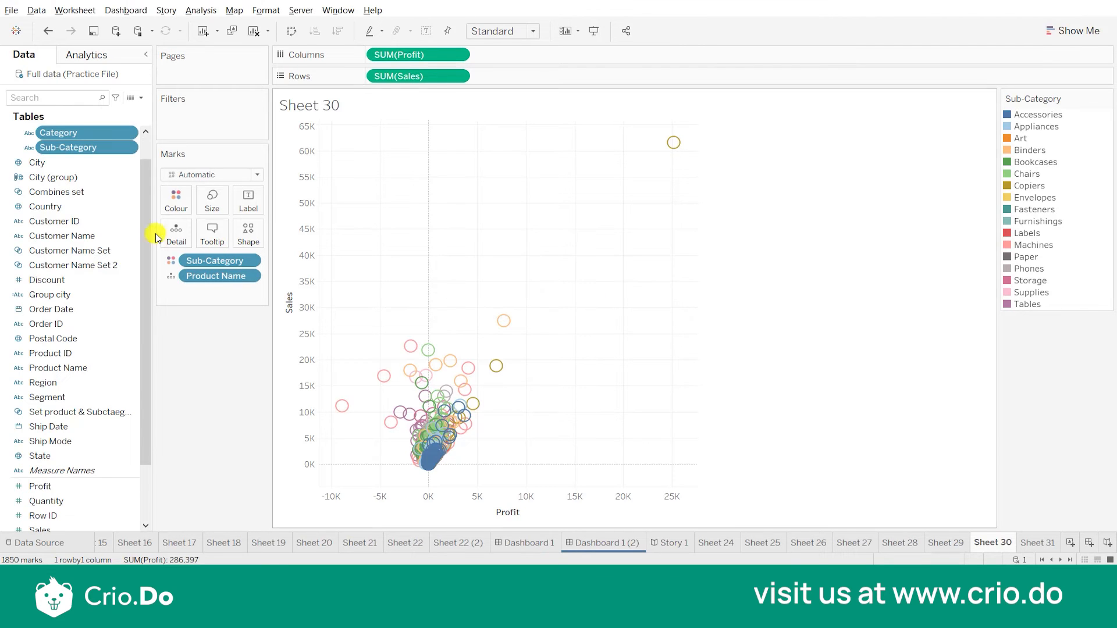
drag(145, 185, 147, 147)
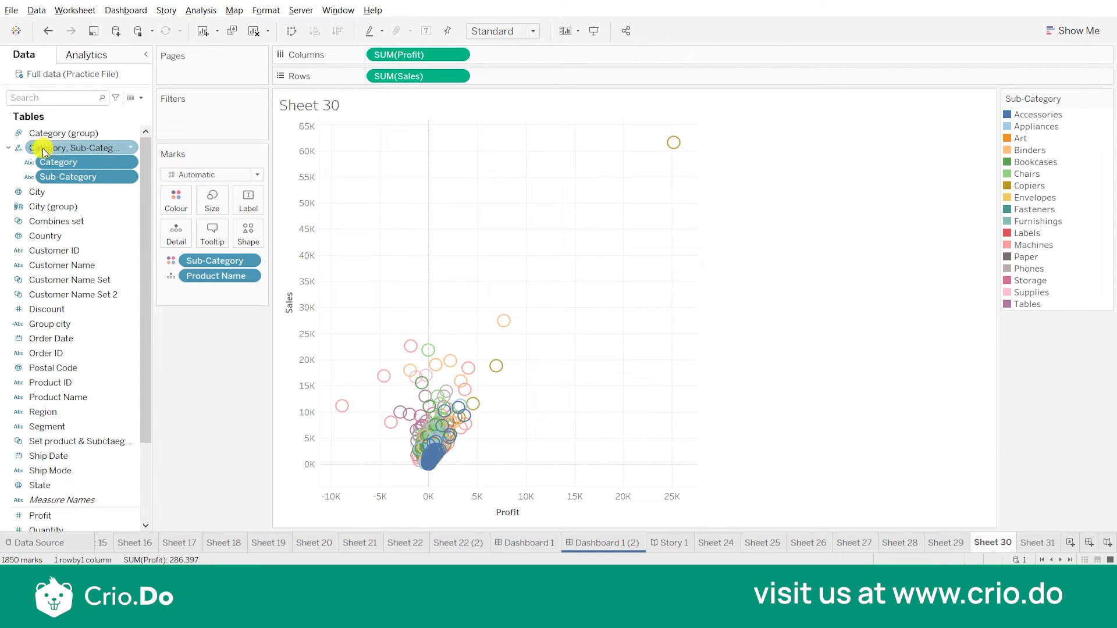
Review the Category, Sub-Category hierarchy's options and its levels, collapsing and expanding it in the field list
click(132, 148)
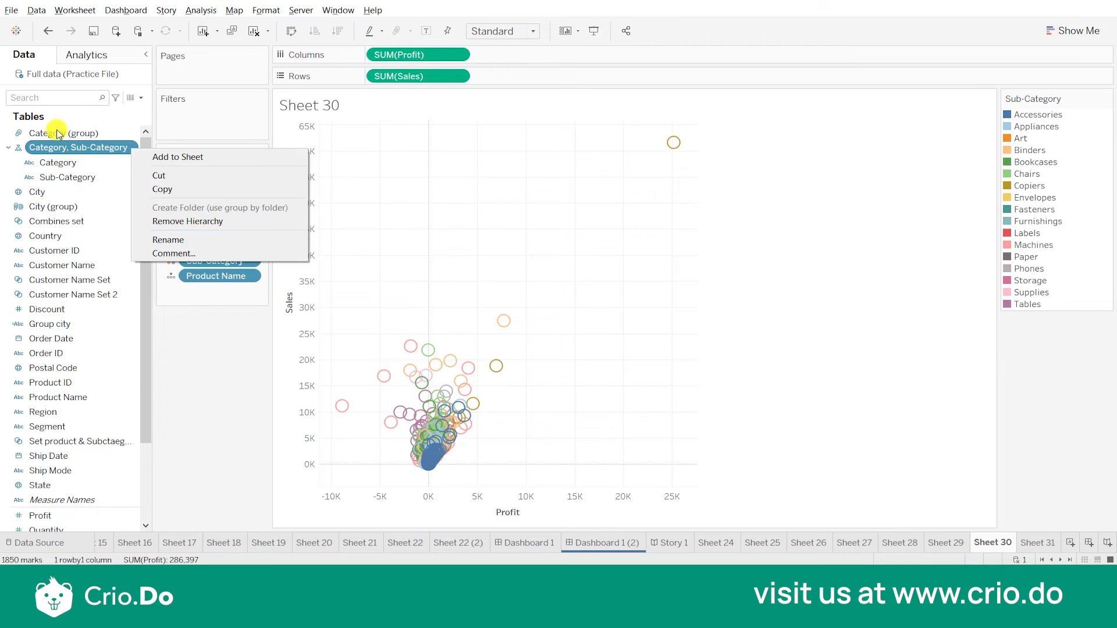
click(17, 167)
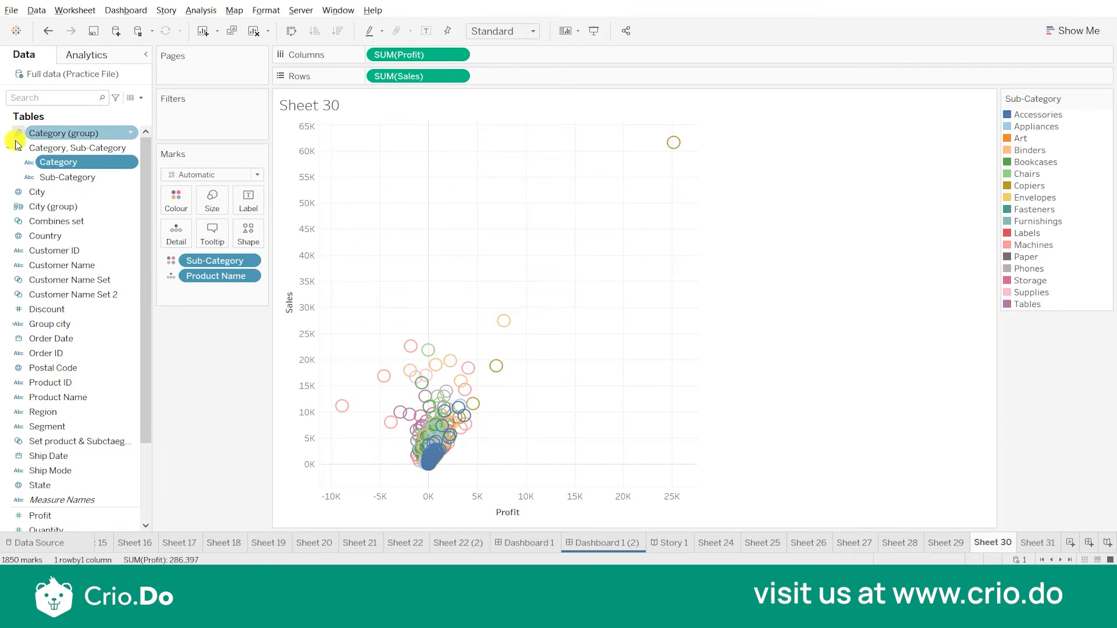
click(16, 150)
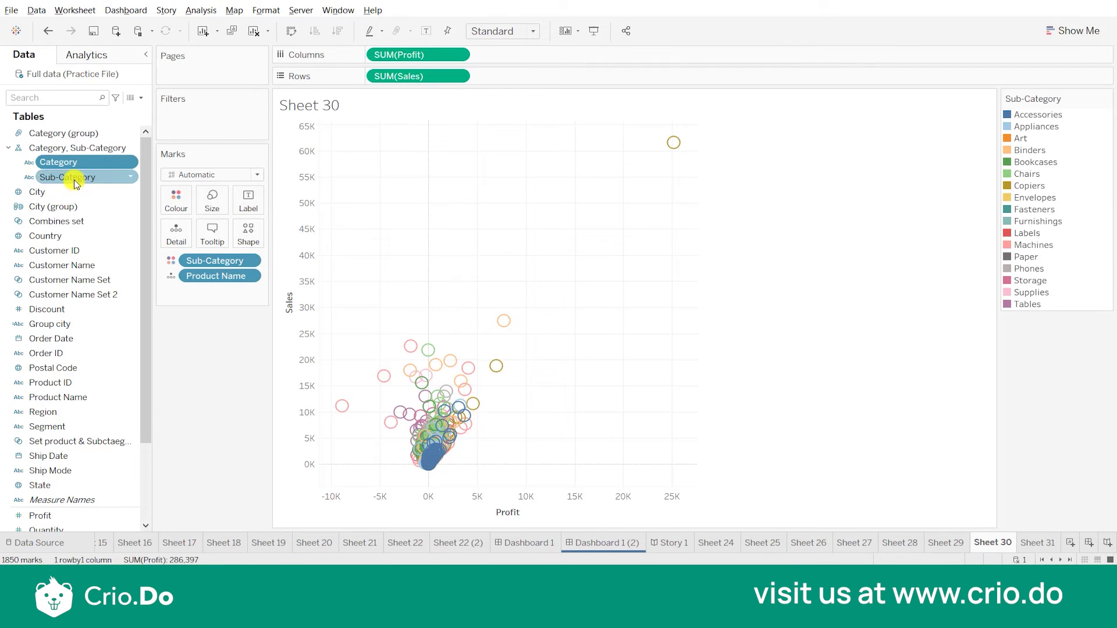
click(8, 150)
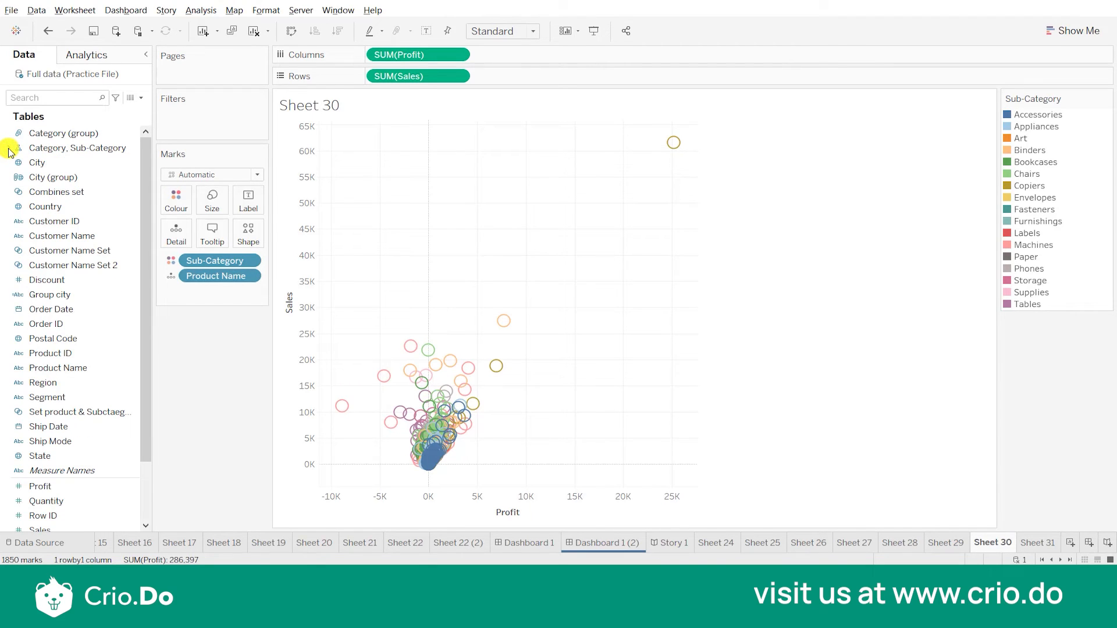
click(10, 150)
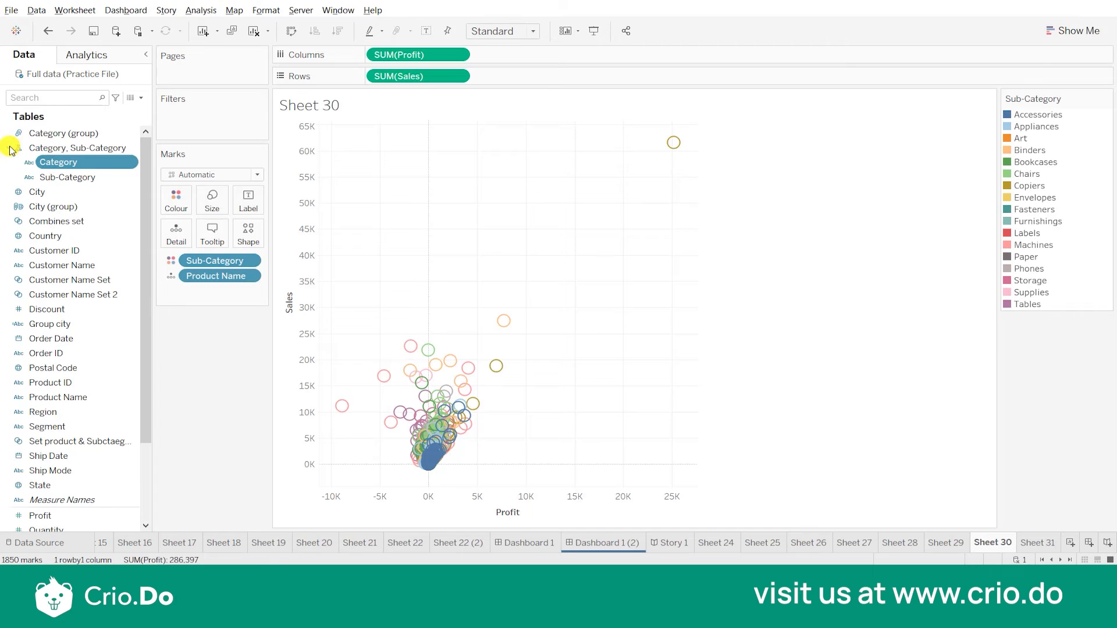
ctrl+click(73, 178)
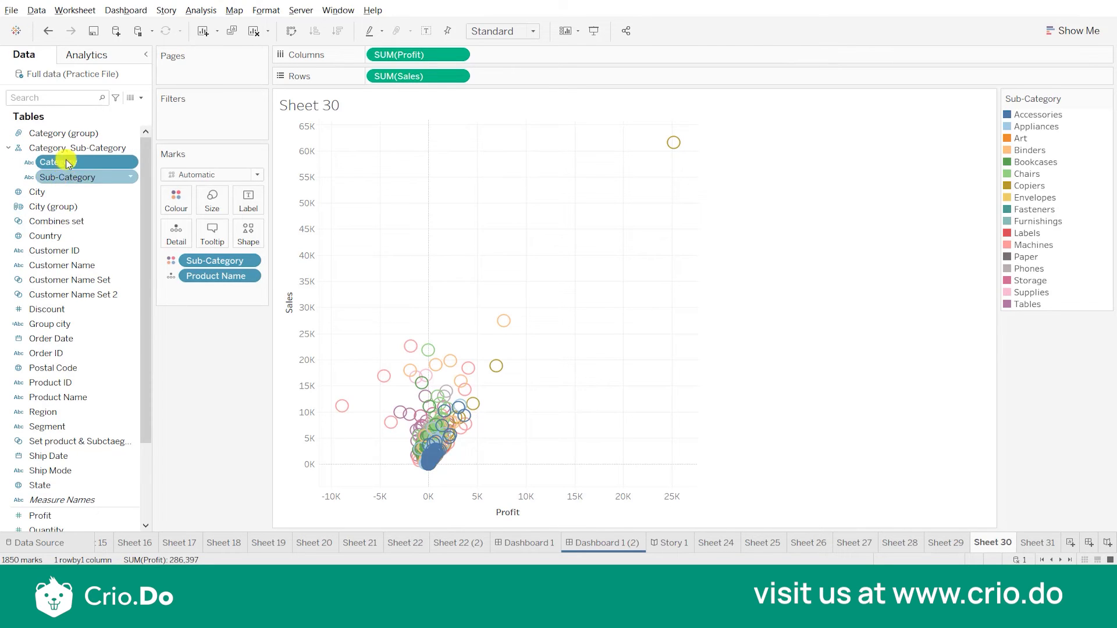
Replace the scatter plot's Sub-Category colouring with the Category, Sub-Category hierarchy, and expand it to the Sub-Category level
drag(211, 256, 211, 392)
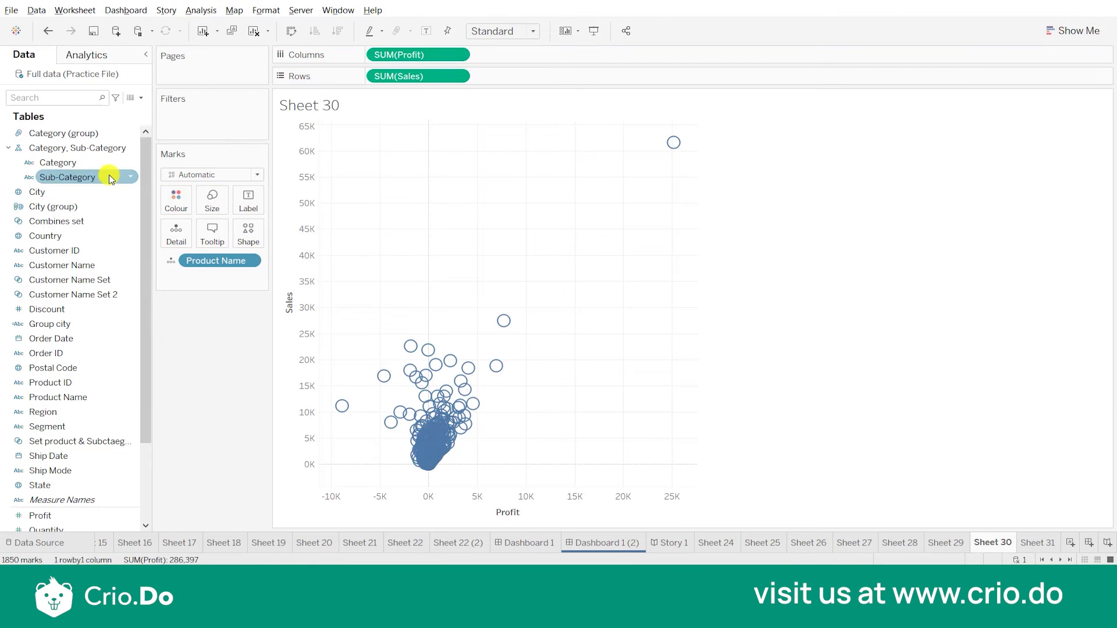
drag(76, 152, 175, 202)
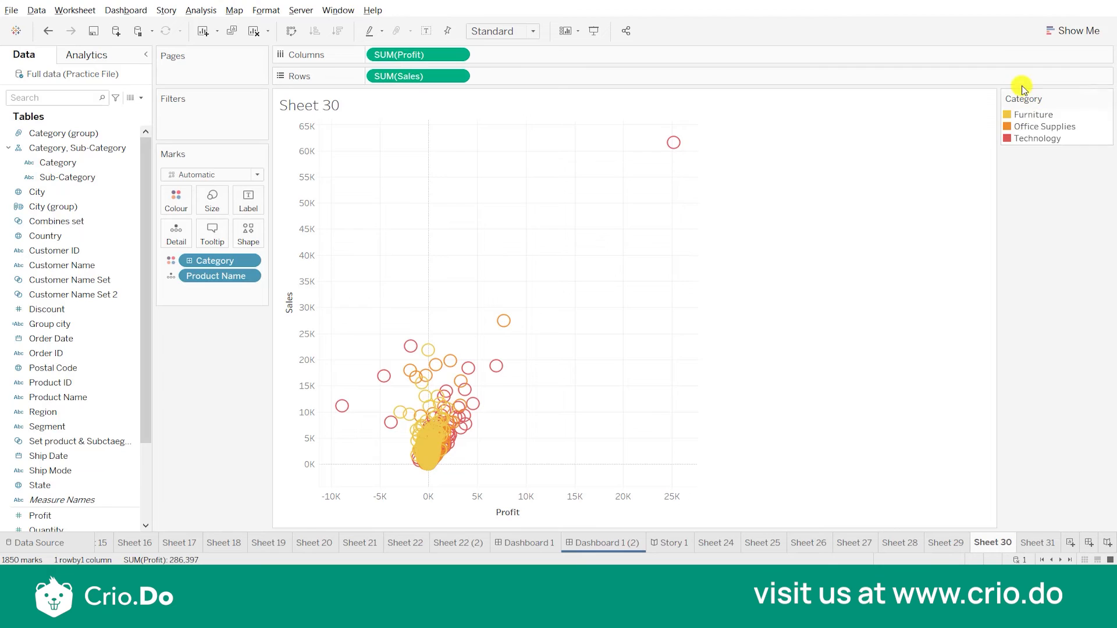
click(189, 260)
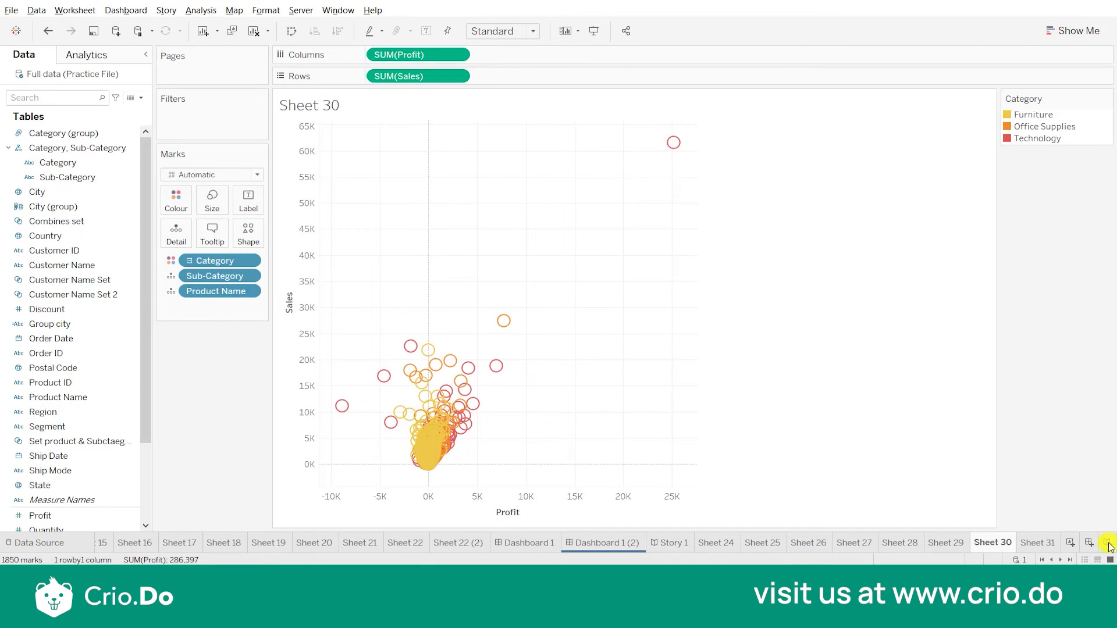
Create a new worksheet after Sheet 31 showing Profit by the Category, Sub-Category hierarchy in rows
click(1032, 545)
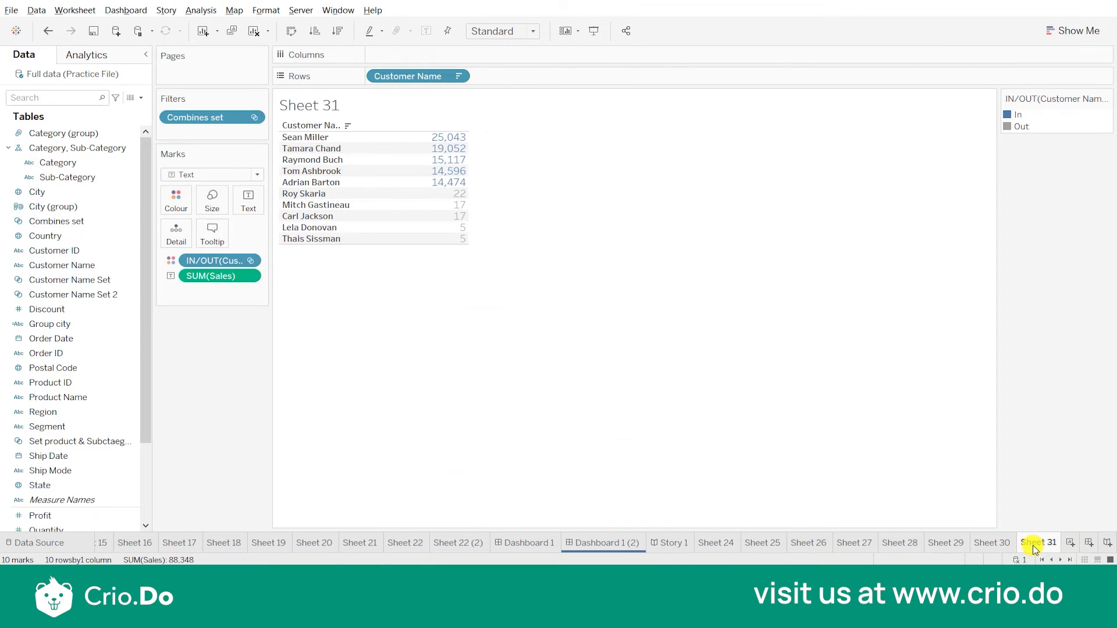
key(ctrl+m)
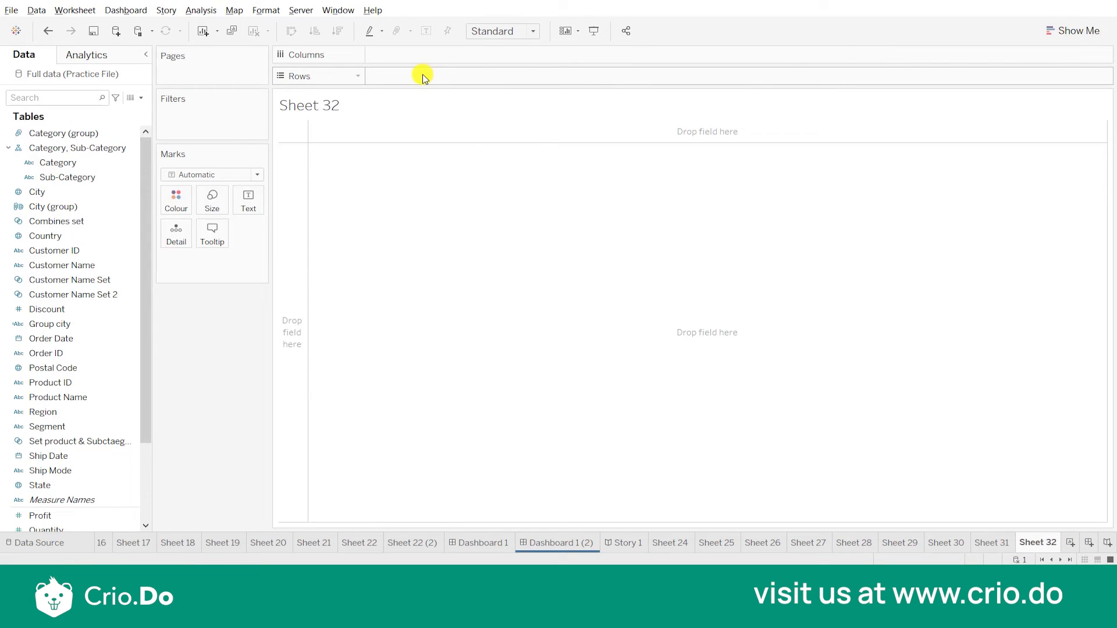
drag(80, 148, 440, 73)
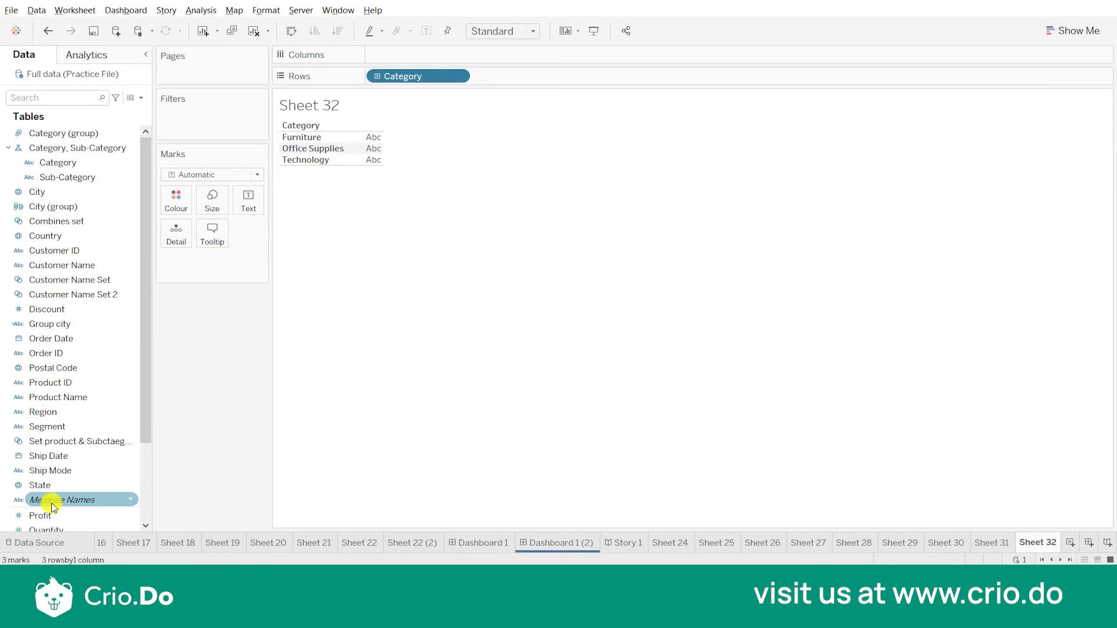
drag(48, 514, 341, 242)
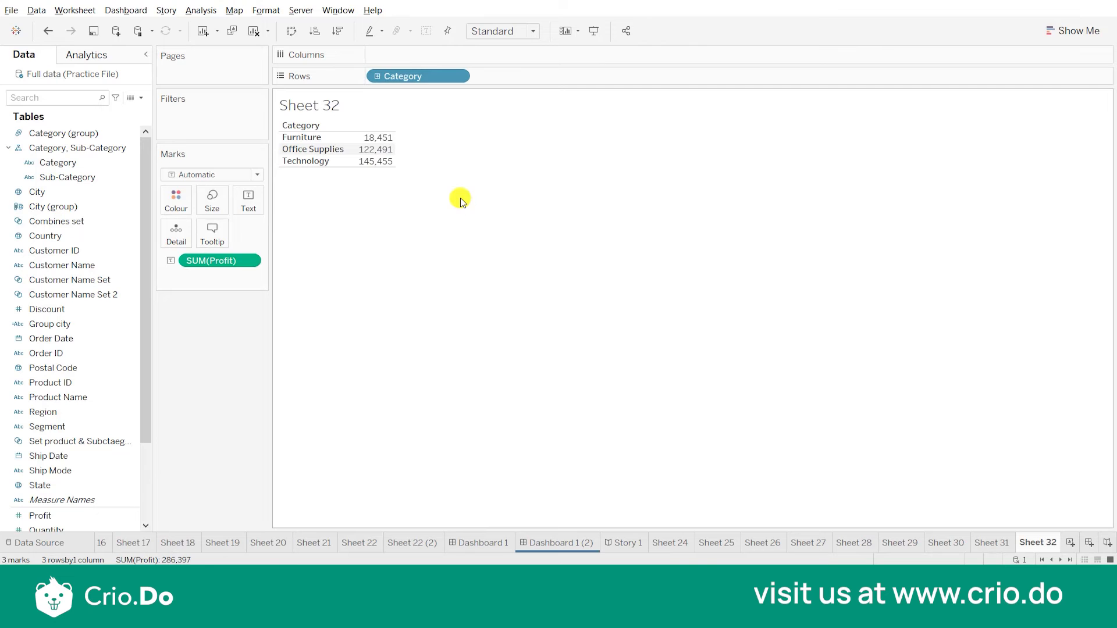
Convert the Profit by Category table to a horizontal bar chart
click(1060, 31)
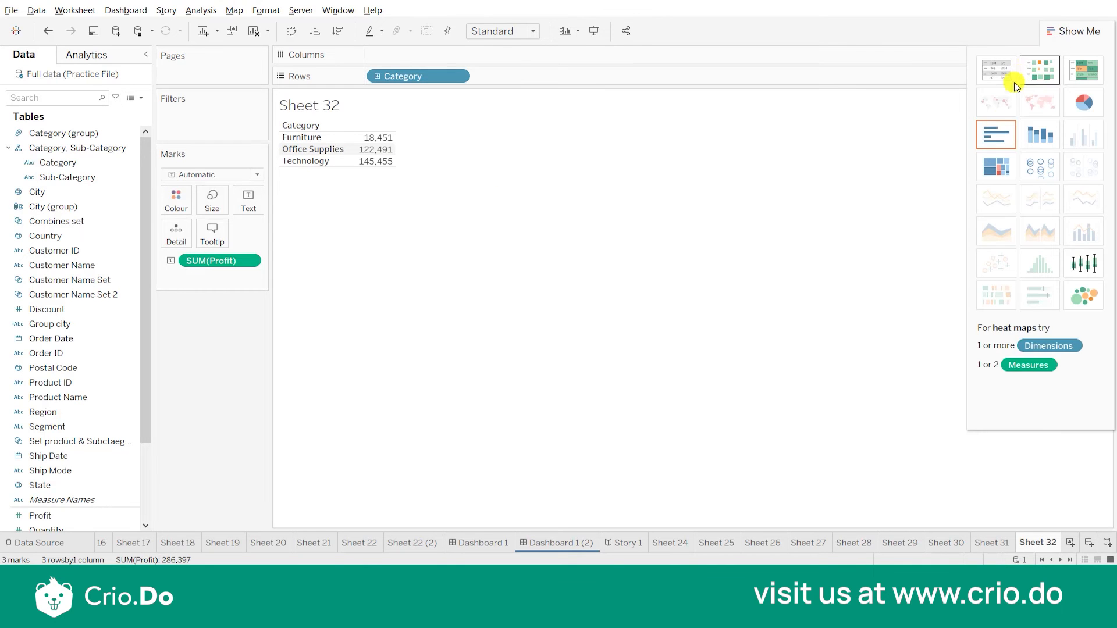
click(996, 129)
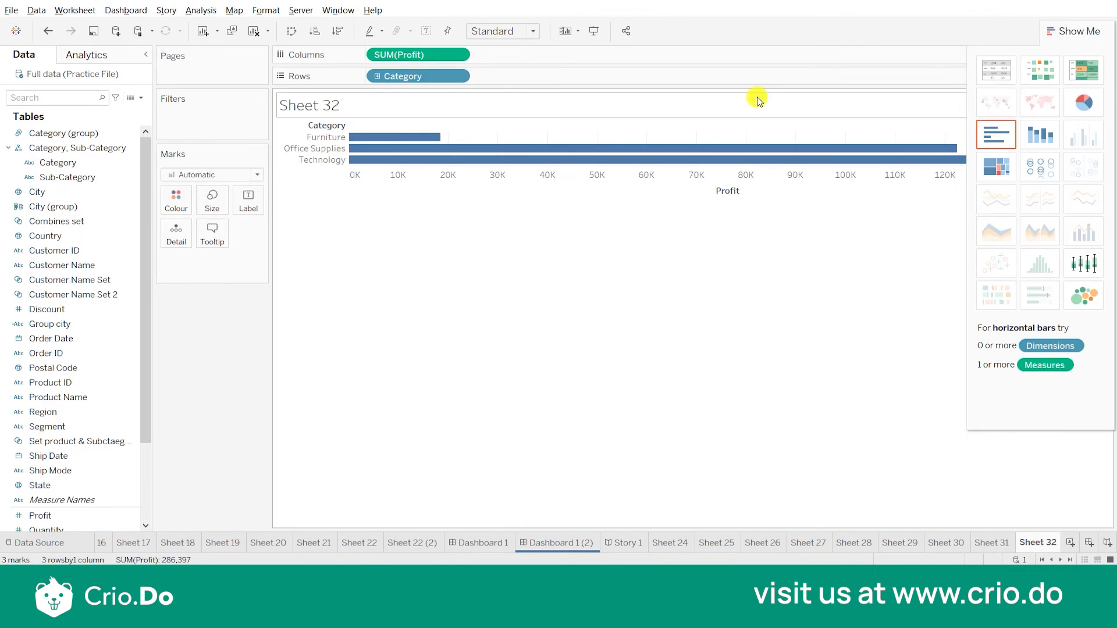
click(1076, 31)
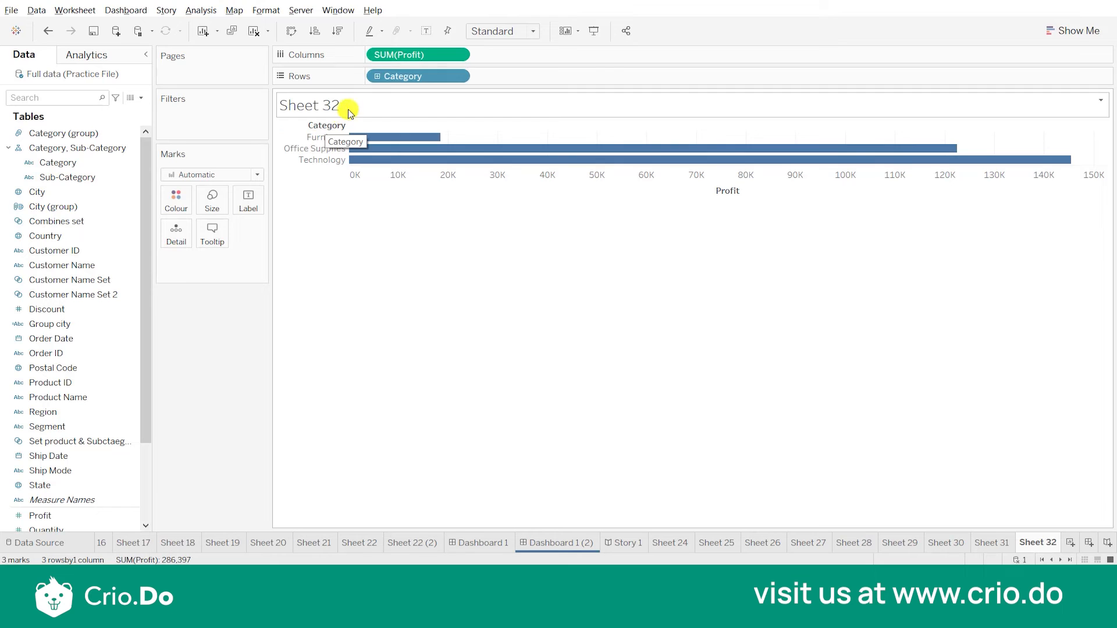
Drill the bar chart down to Sub-Category and roll it back up to Category
click(322, 126)
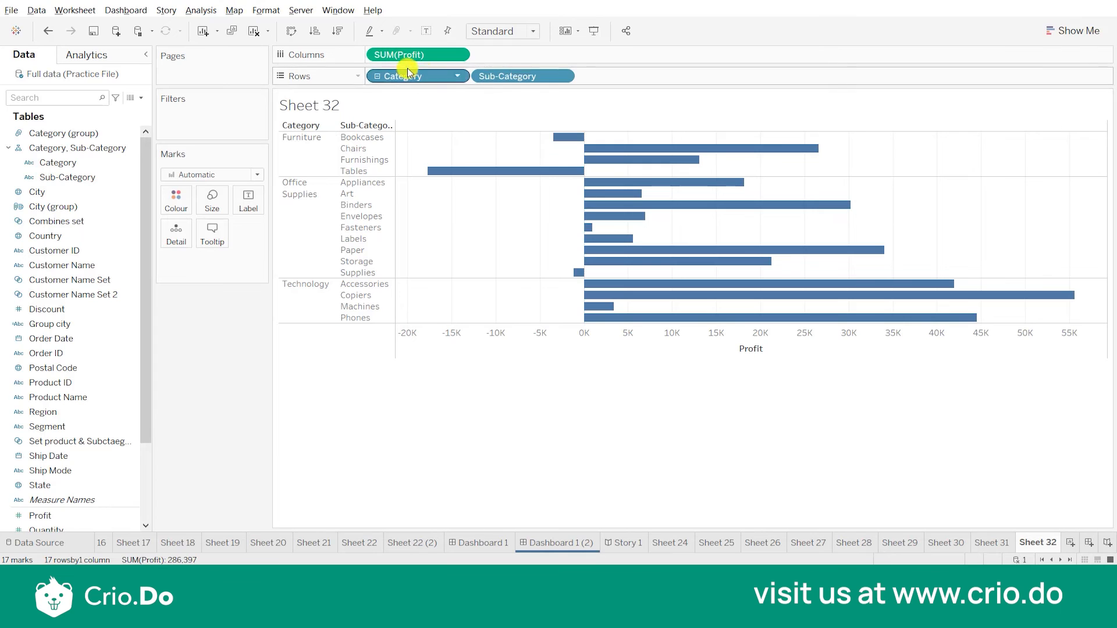
click(379, 78)
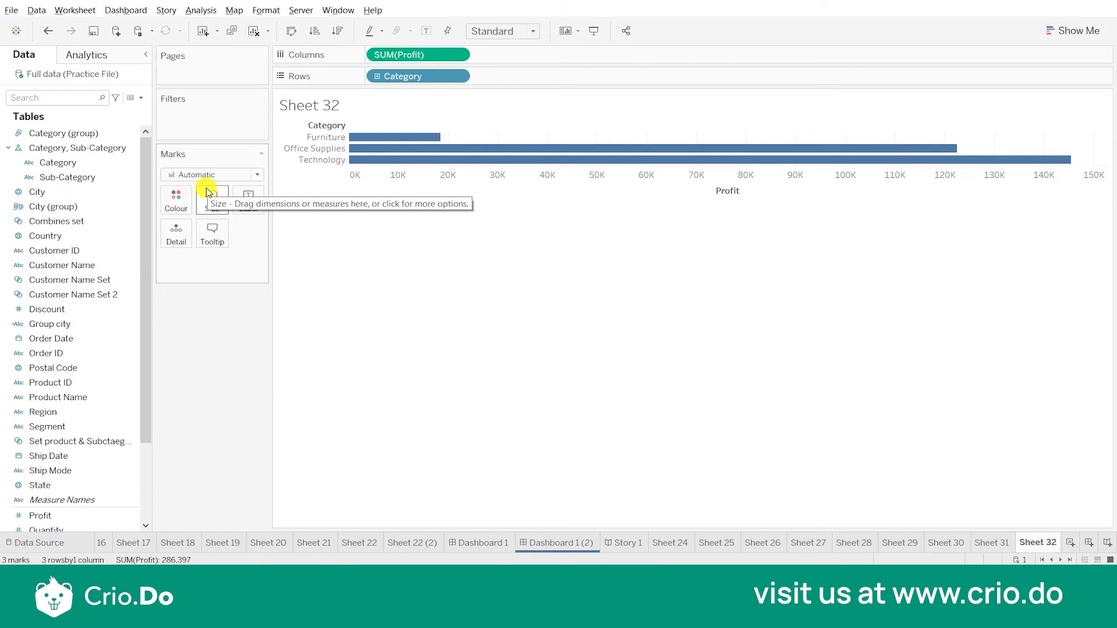
click(67, 162)
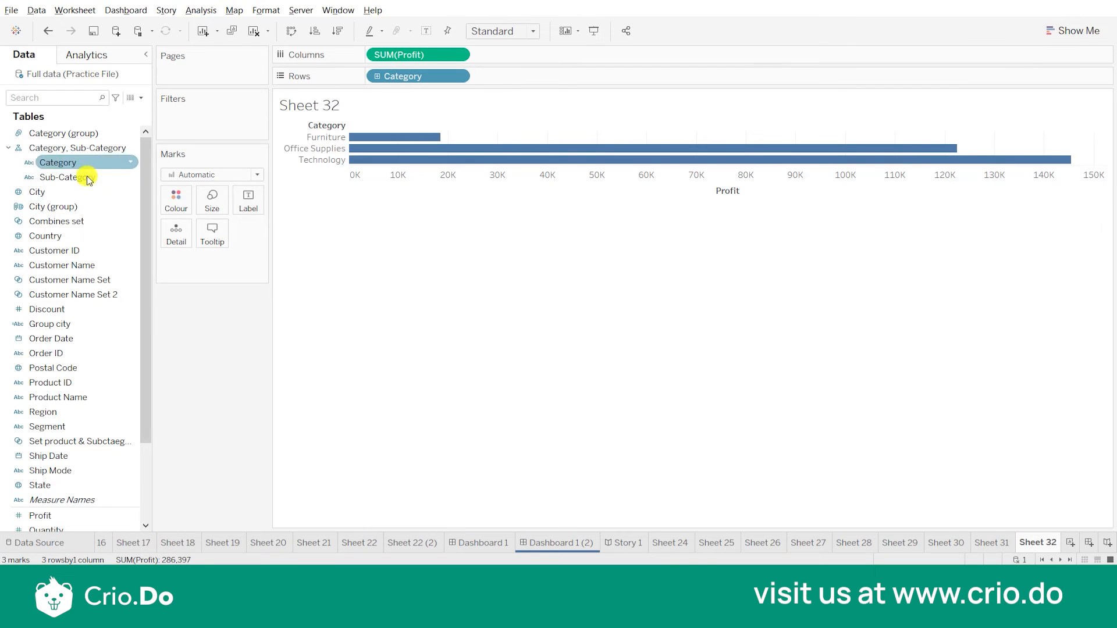
click(81, 209)
click(125, 148)
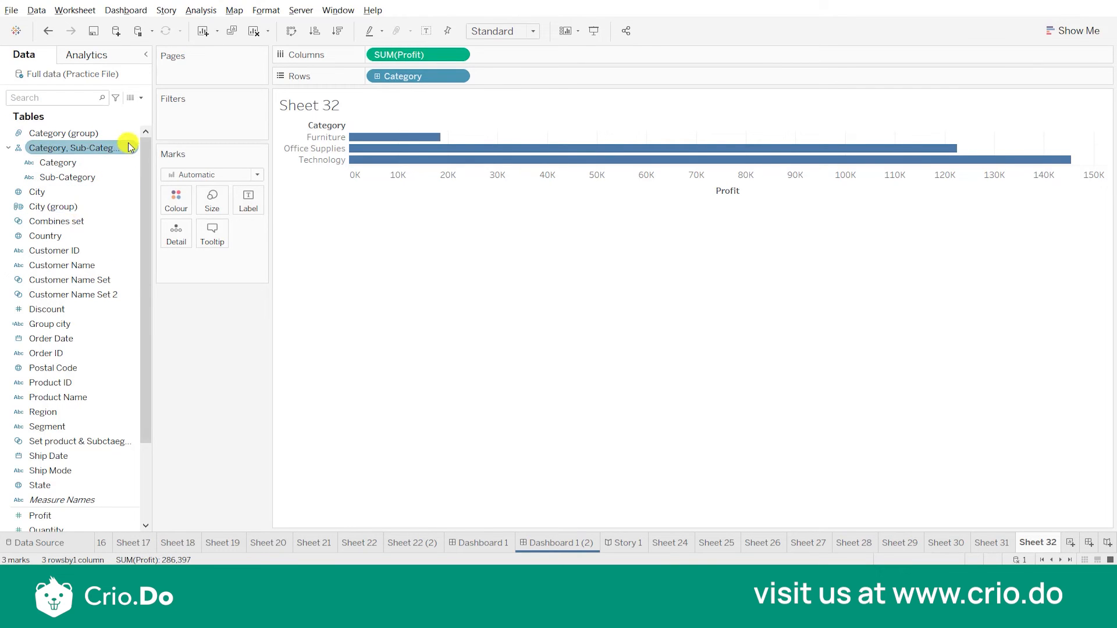
right_click(131, 148)
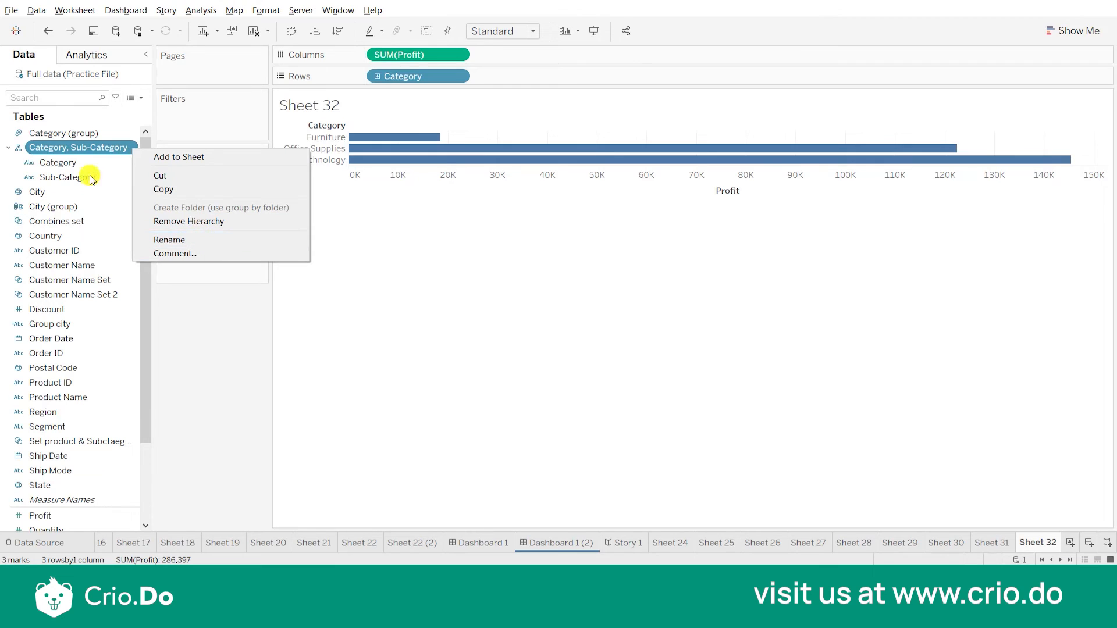
click(239, 378)
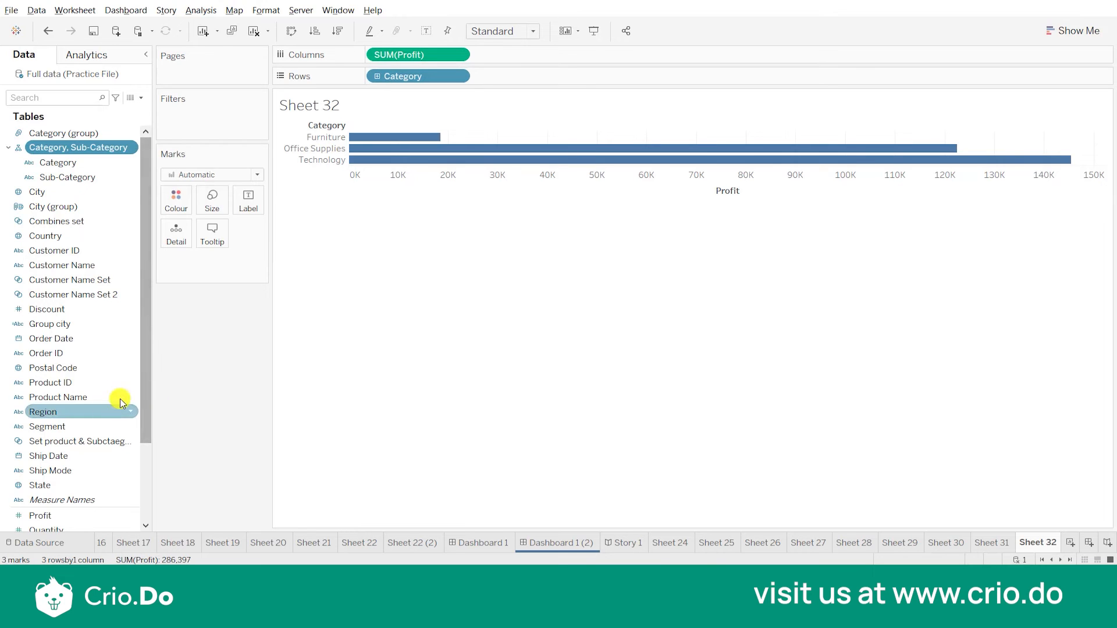
drag(146, 301, 153, 351)
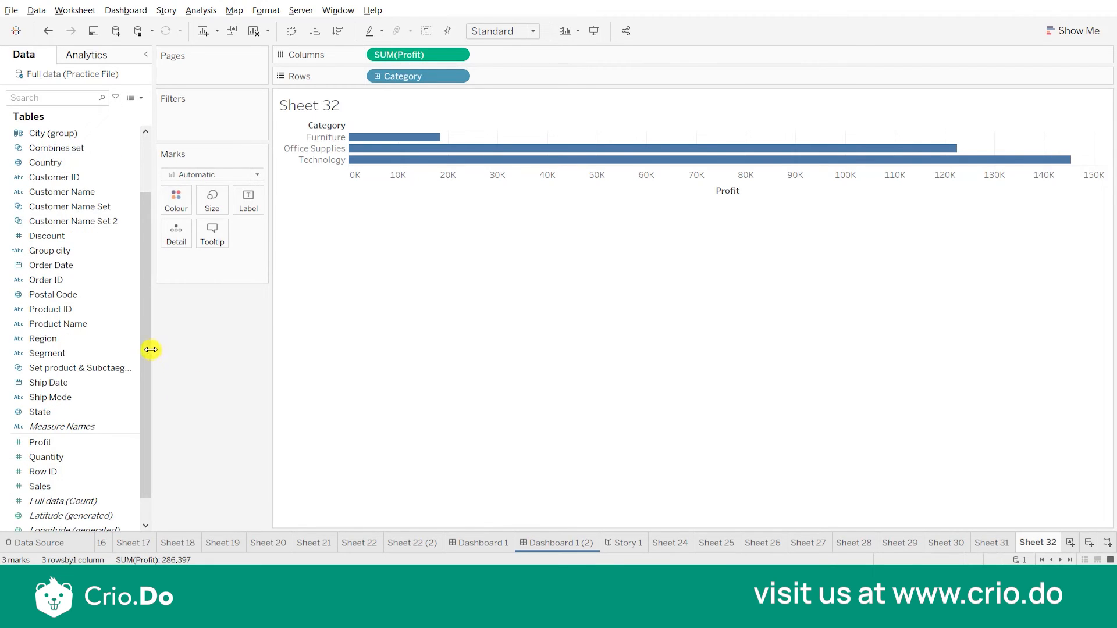
drag(147, 349, 152, 312)
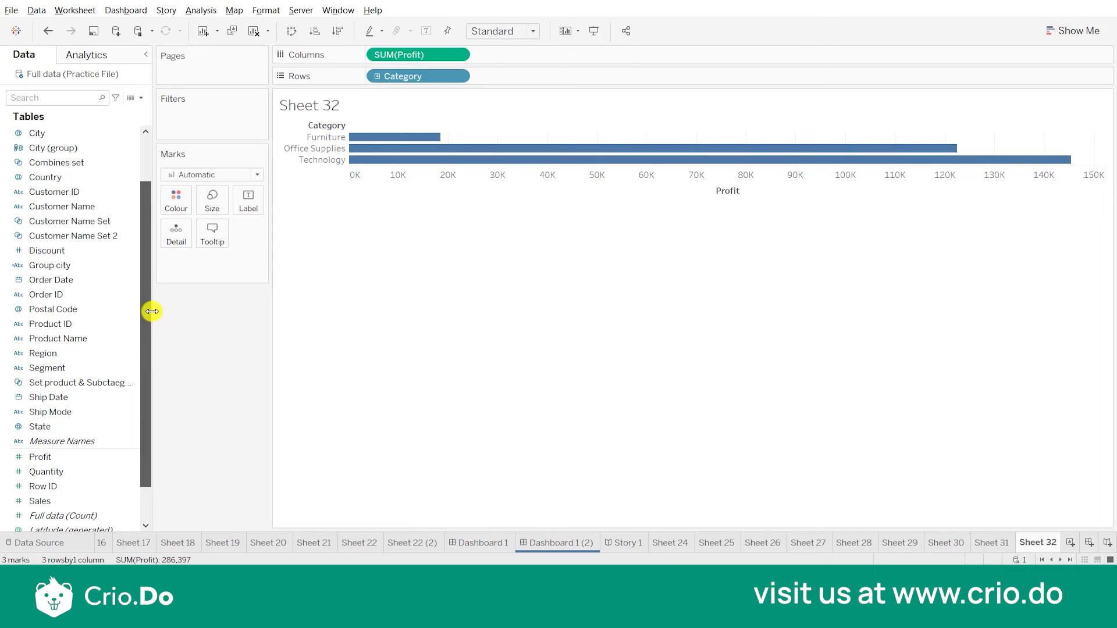
right_click(100, 343)
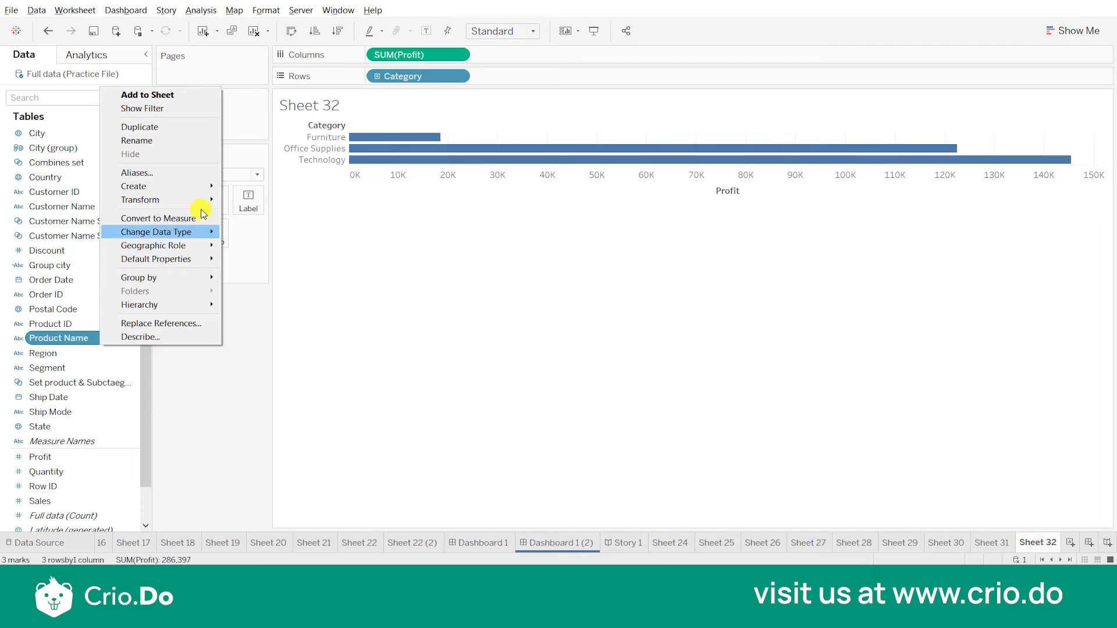
mouse_move(191, 192)
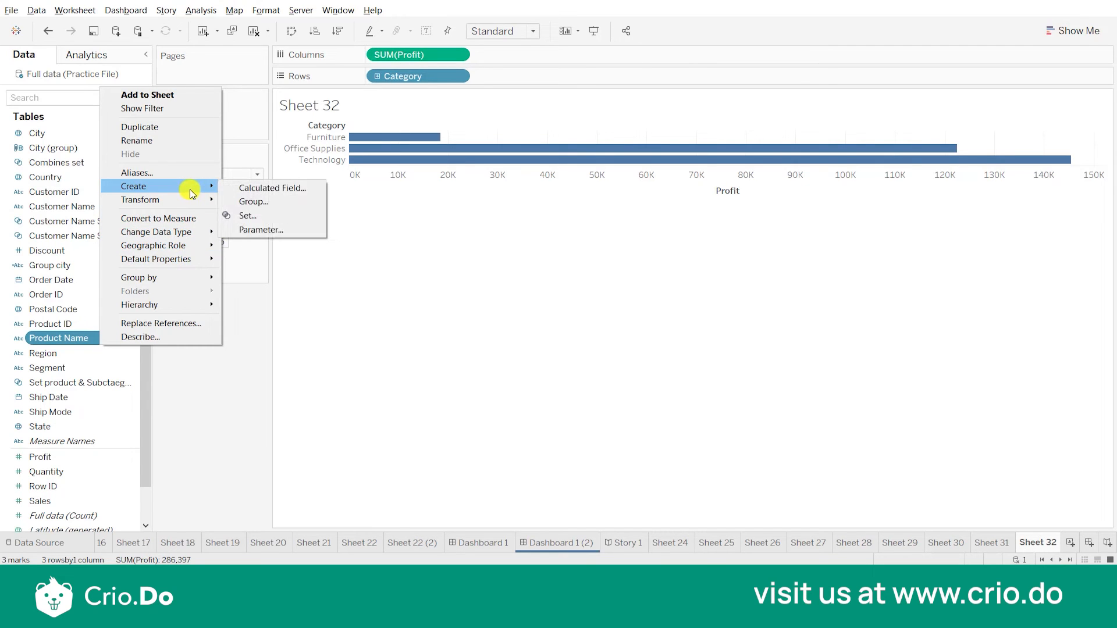
mouse_move(177, 310)
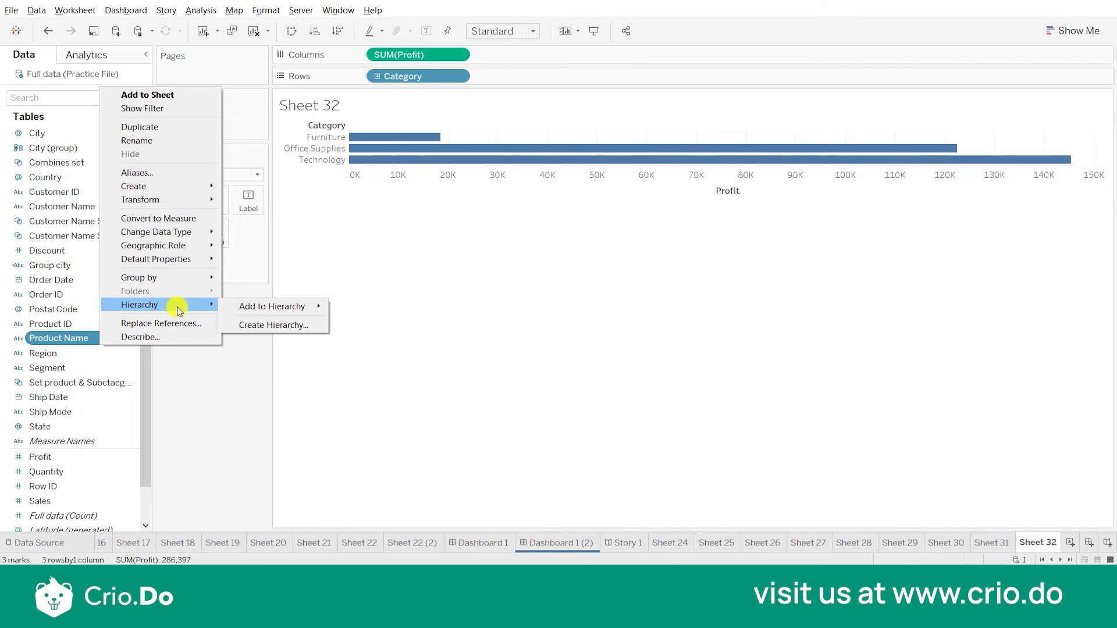
mouse_move(239, 307)
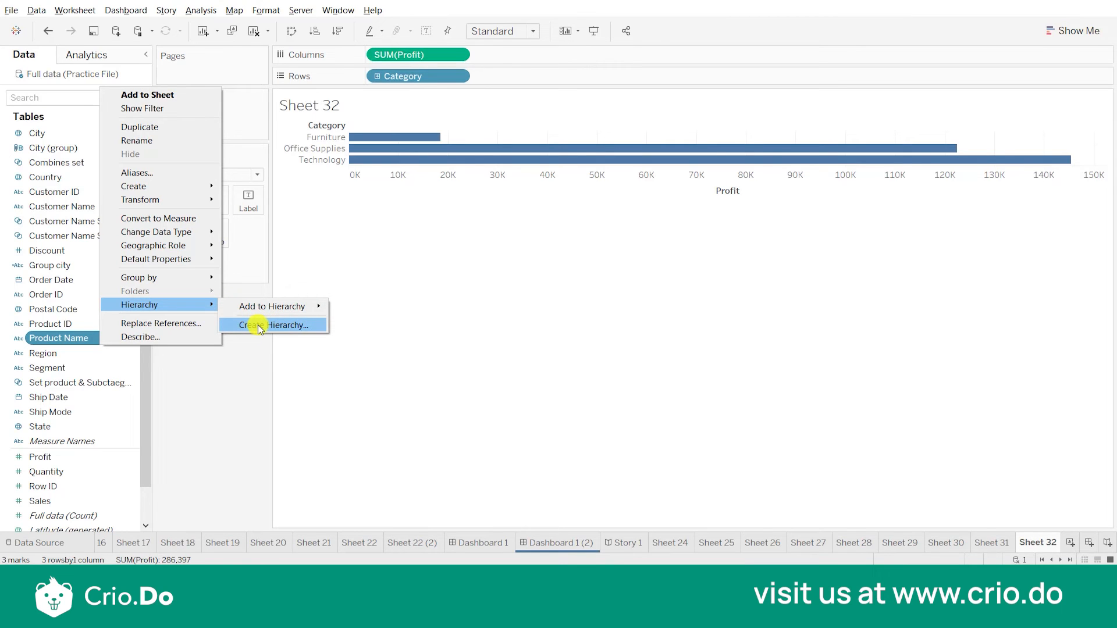
click(257, 324)
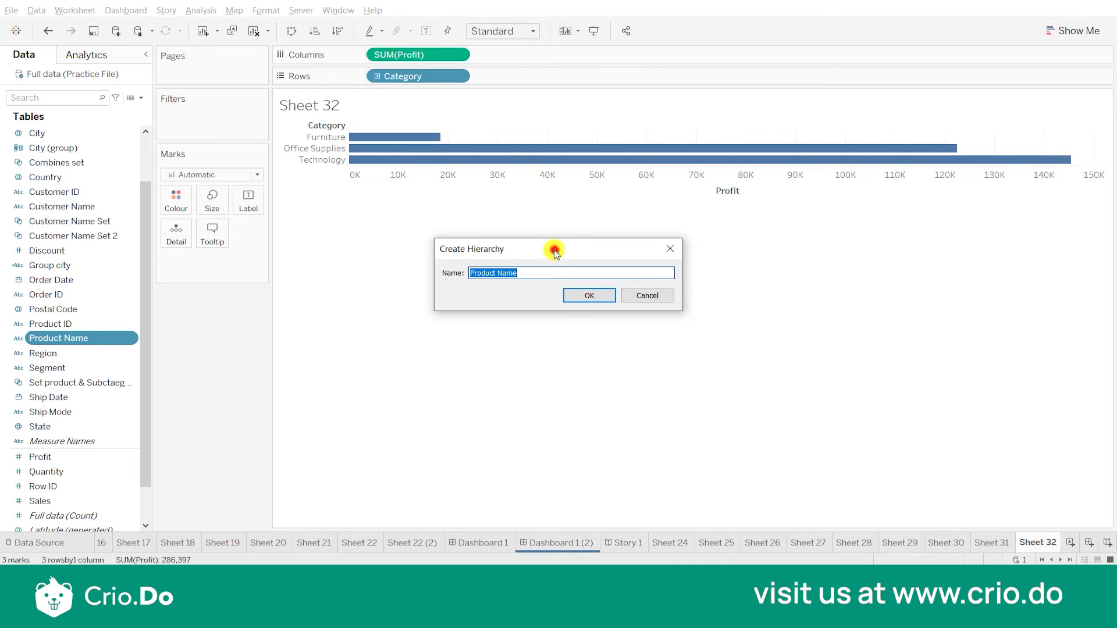
drag(554, 251, 444, 249)
click(529, 294)
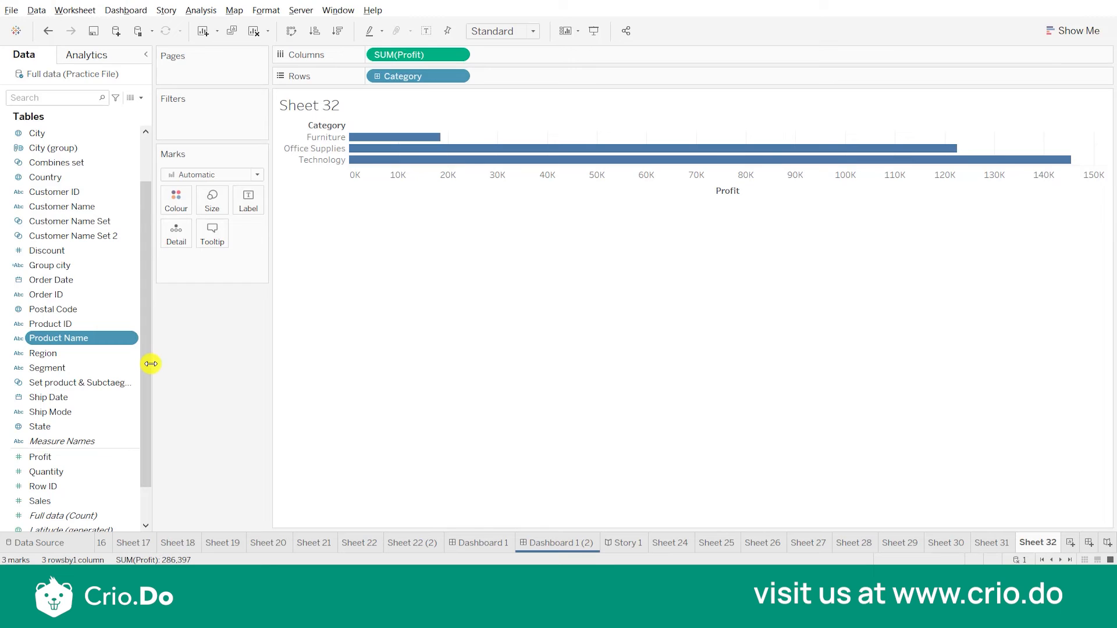
Replace Category with Order Date in the rows of the Profit chart
drag(139, 361, 139, 319)
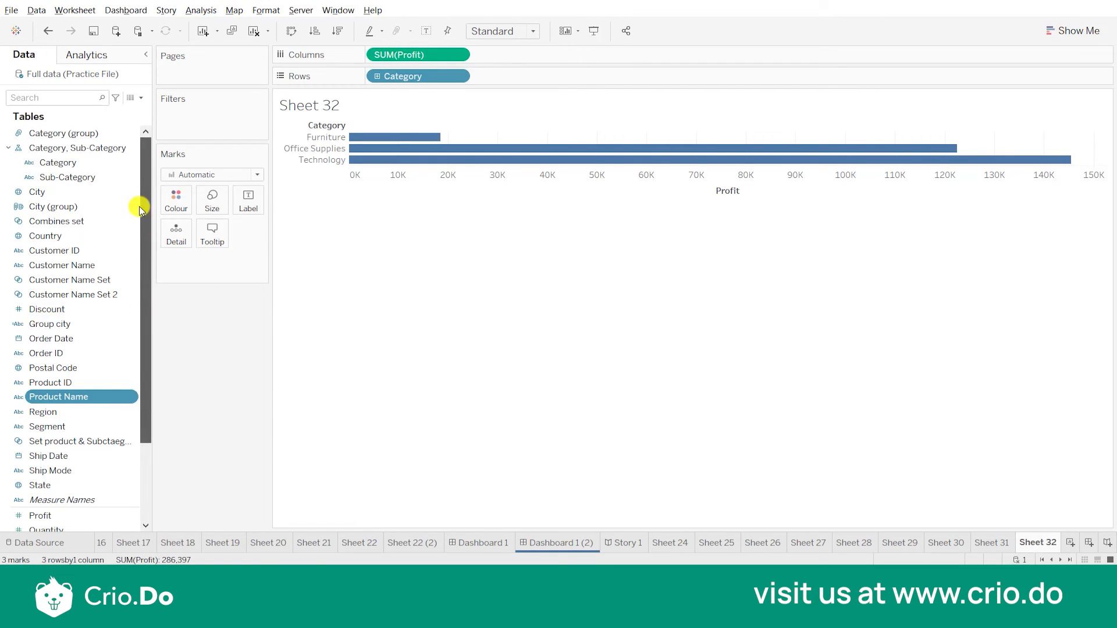
drag(53, 342, 397, 79)
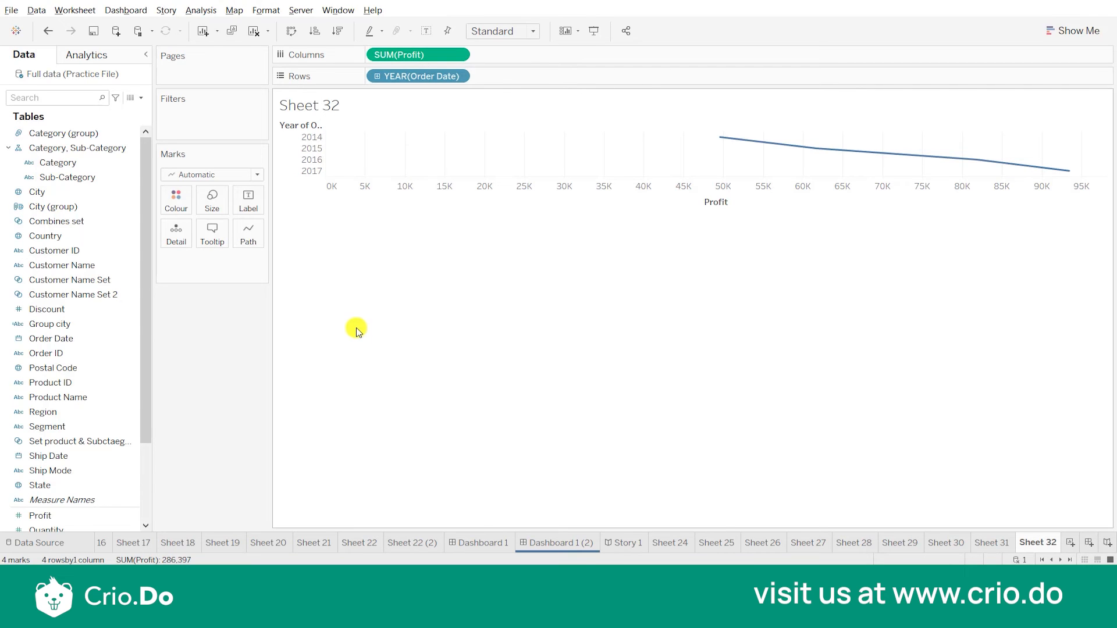
Drill Order Date in the rows down through quarter, month and day, and roll it back up to year
click(377, 76)
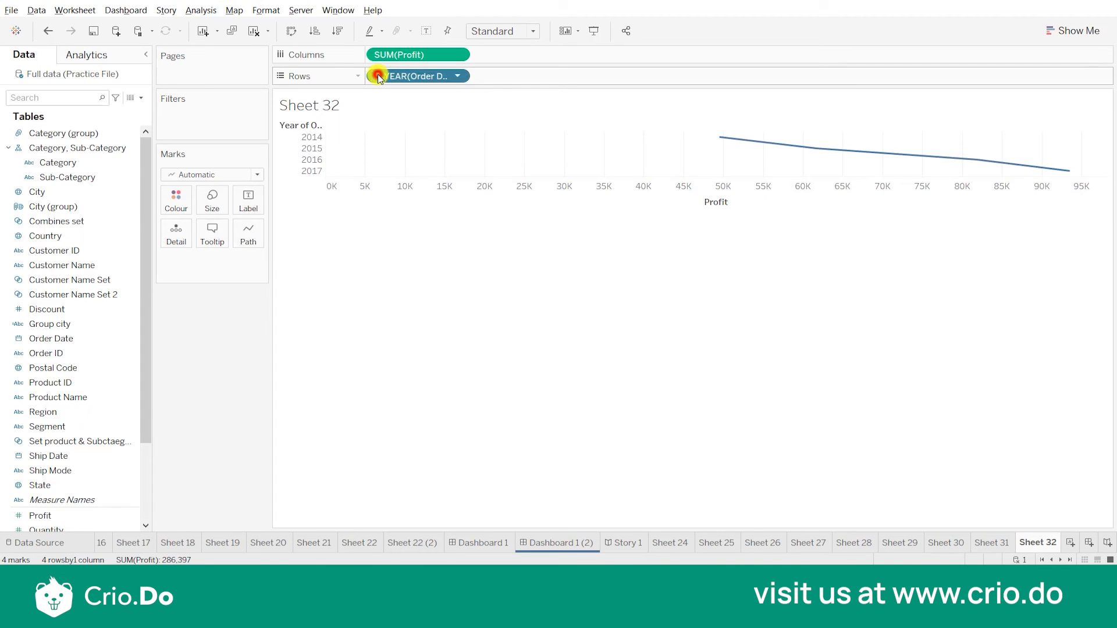
click(481, 78)
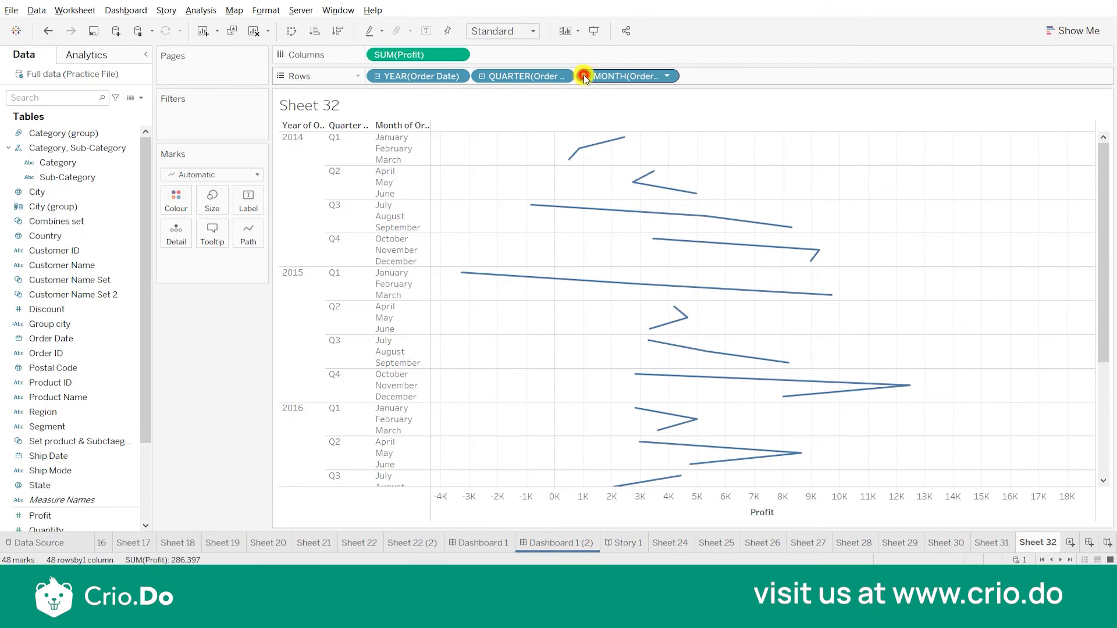
click(583, 76)
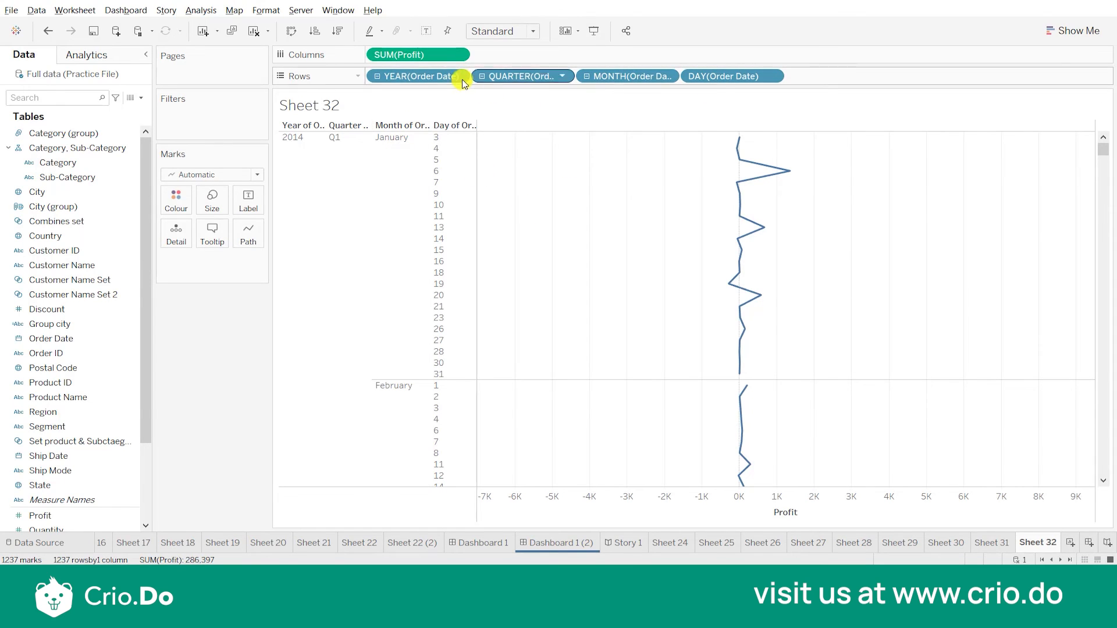
click(588, 75)
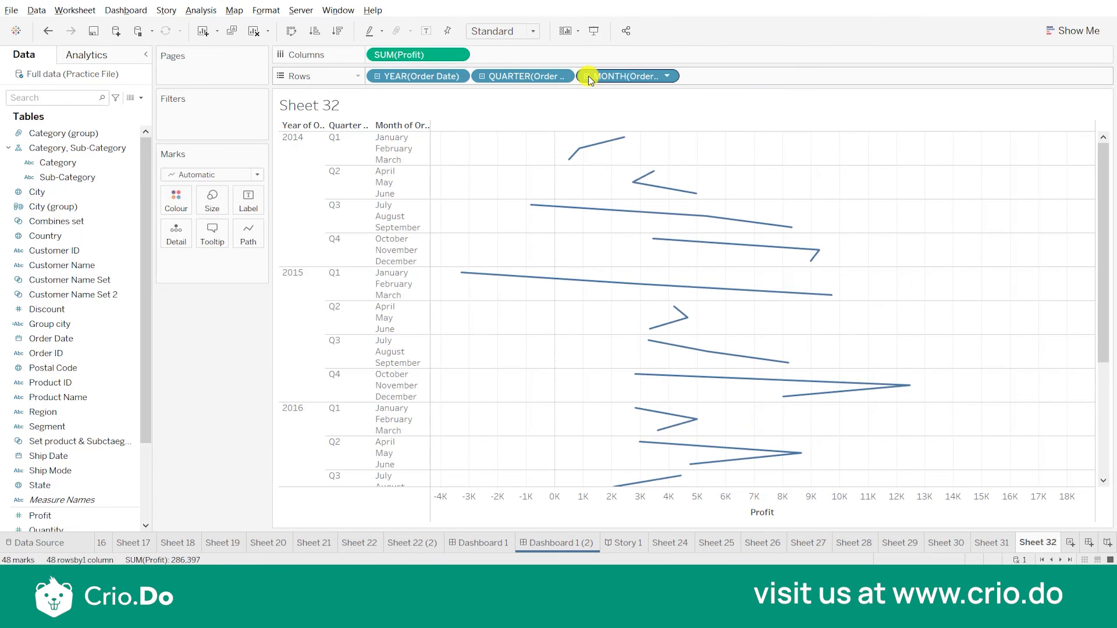
click(485, 76)
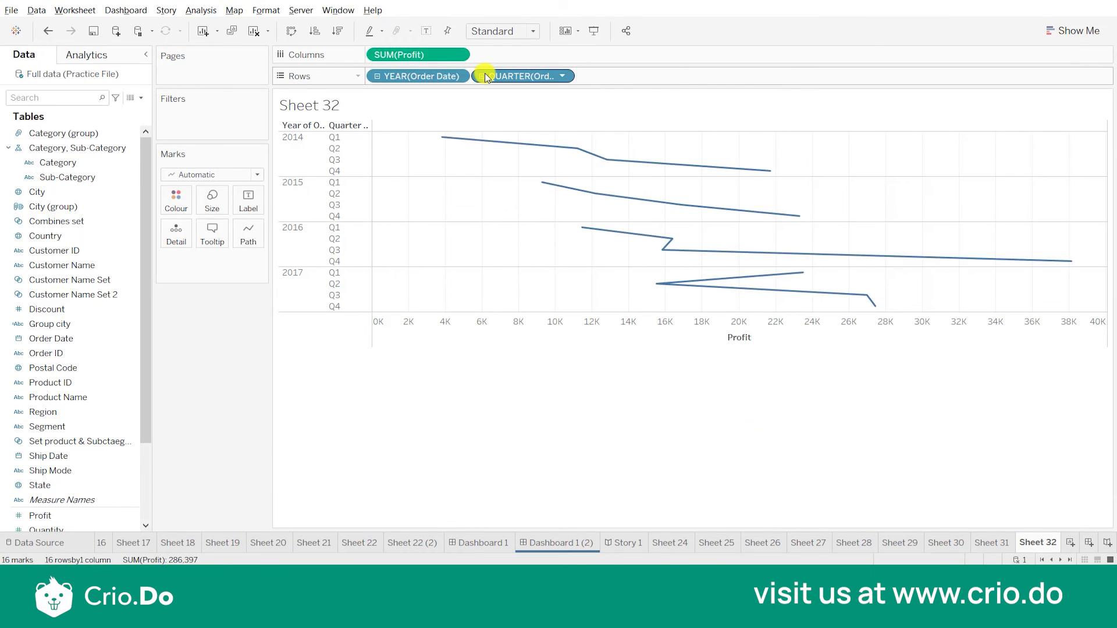
click(378, 76)
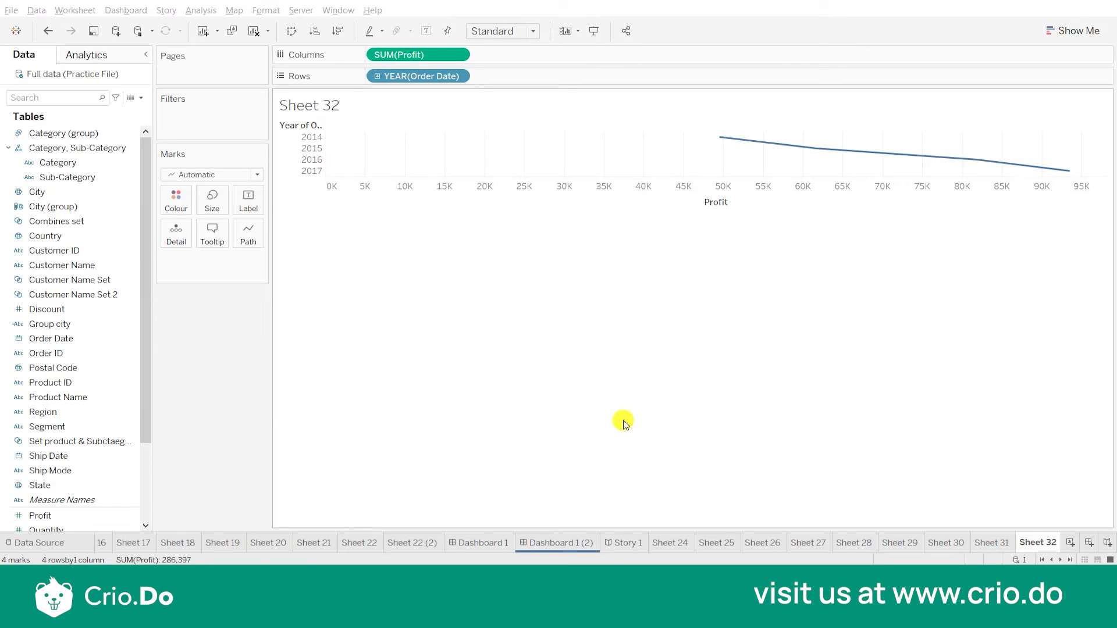
right_click(122, 147)
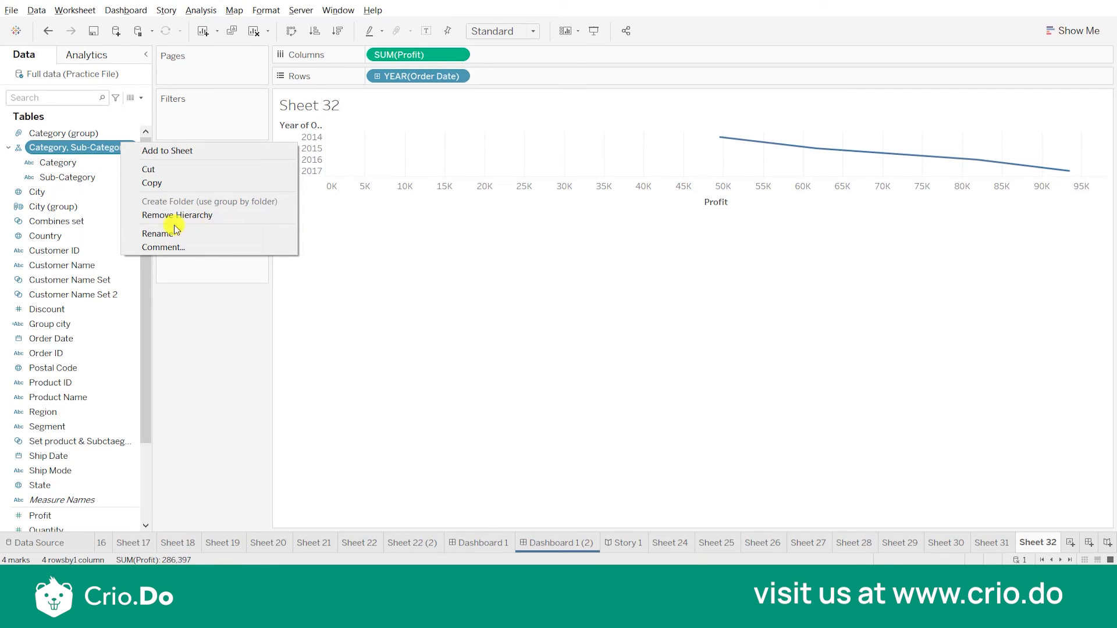
click(200, 340)
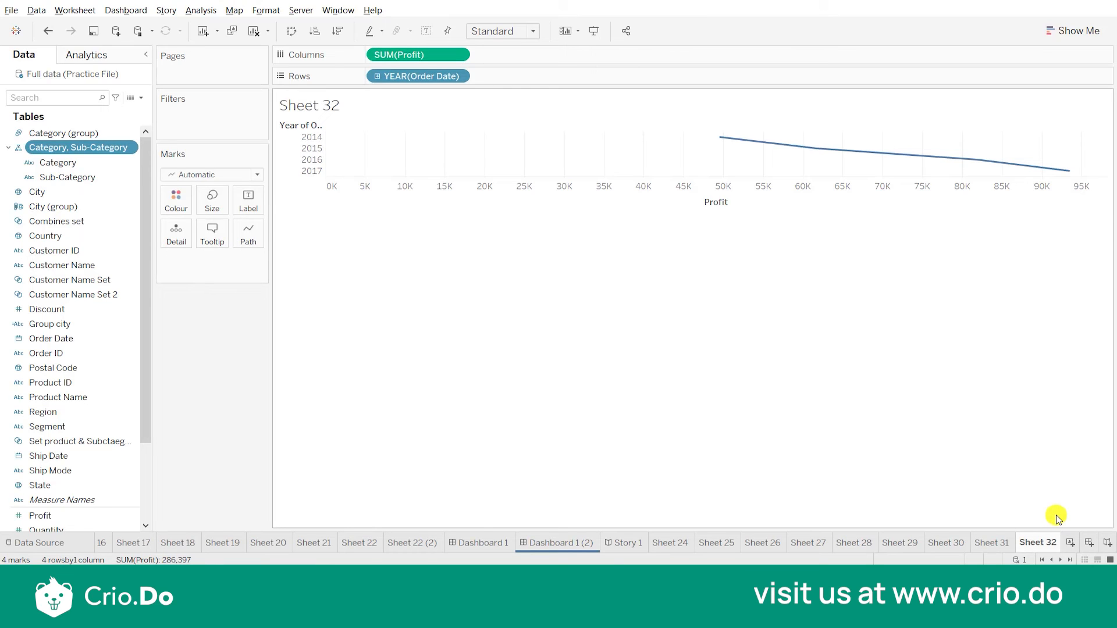
Create a new worksheet after Sheet 32 that lists Order ID in the rows
click(1070, 546)
drag(79, 350, 436, 68)
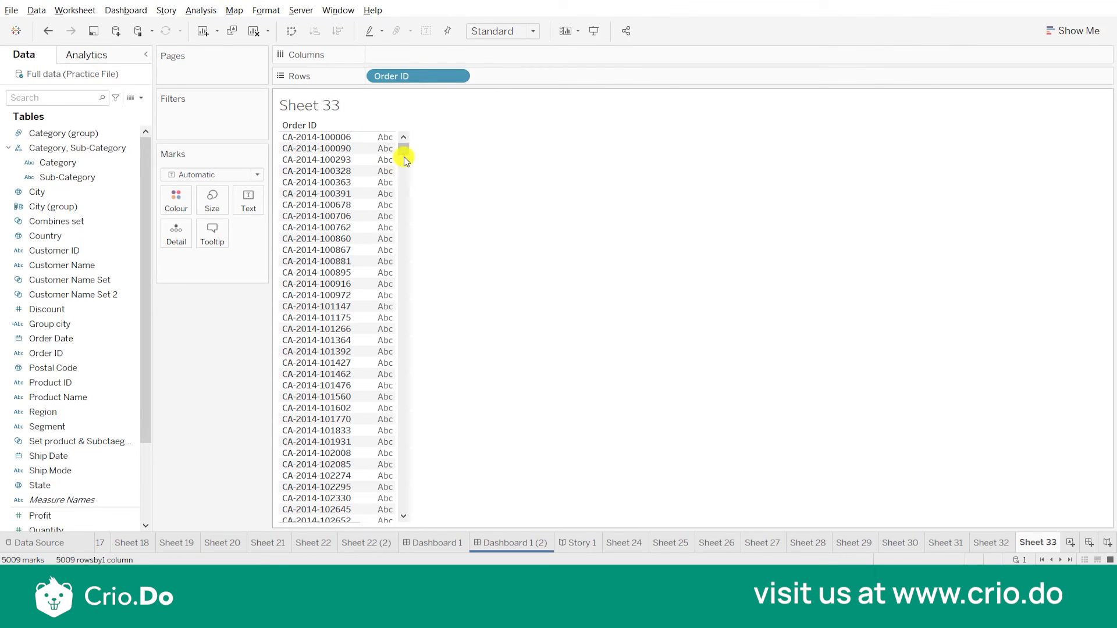
drag(403, 153, 409, 114)
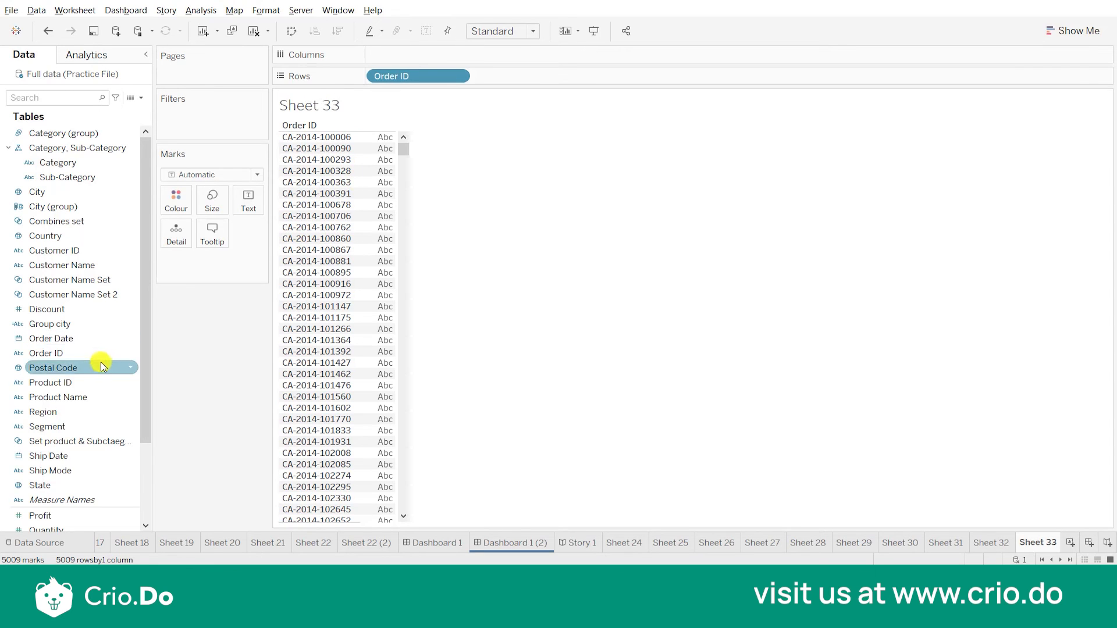
Transform the Order ID field with the automatic Split into separate fields
click(133, 354)
right_click(133, 354)
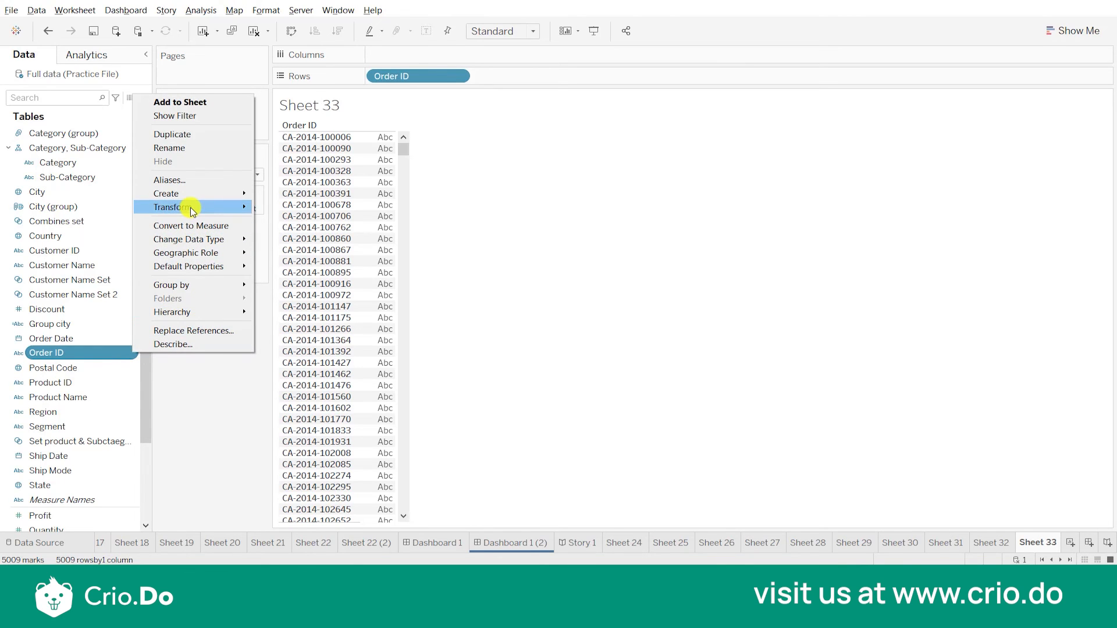
mouse_move(194, 199)
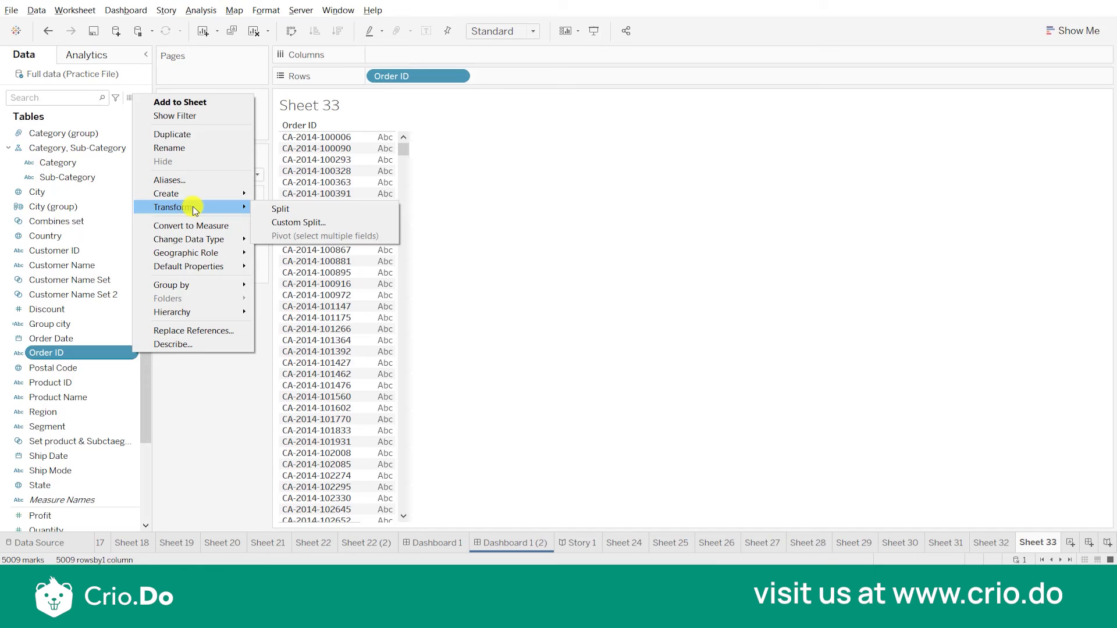
click(302, 217)
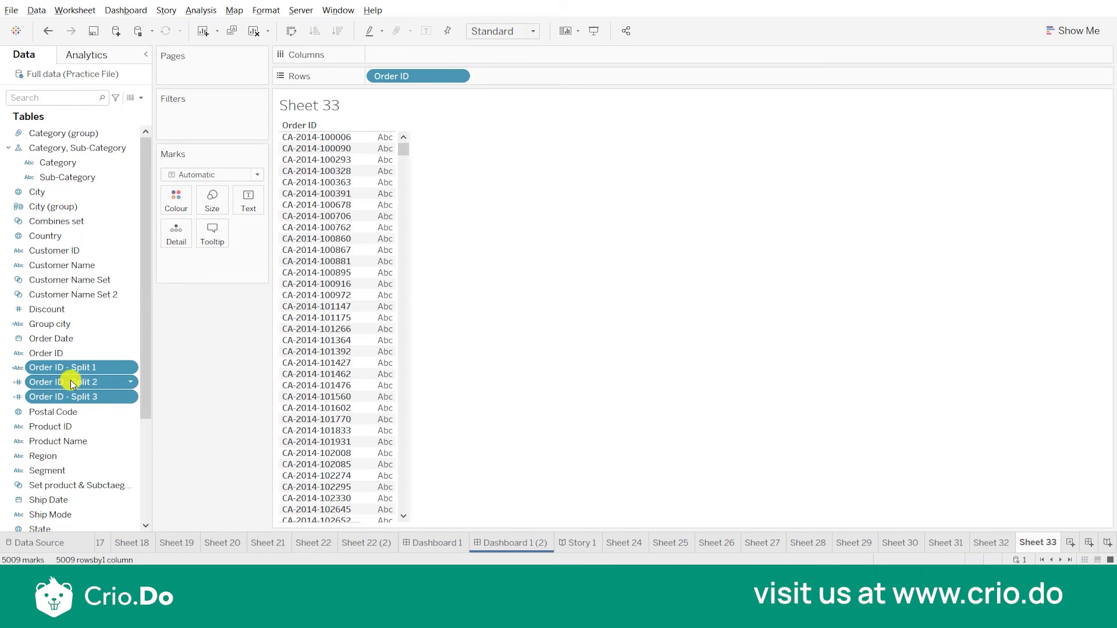
Add Order ID - Split 1, Split 2 and Split 3 to the rows, and remove the original Order ID
right_click(126, 369)
click(195, 324)
drag(86, 365, 576, 75)
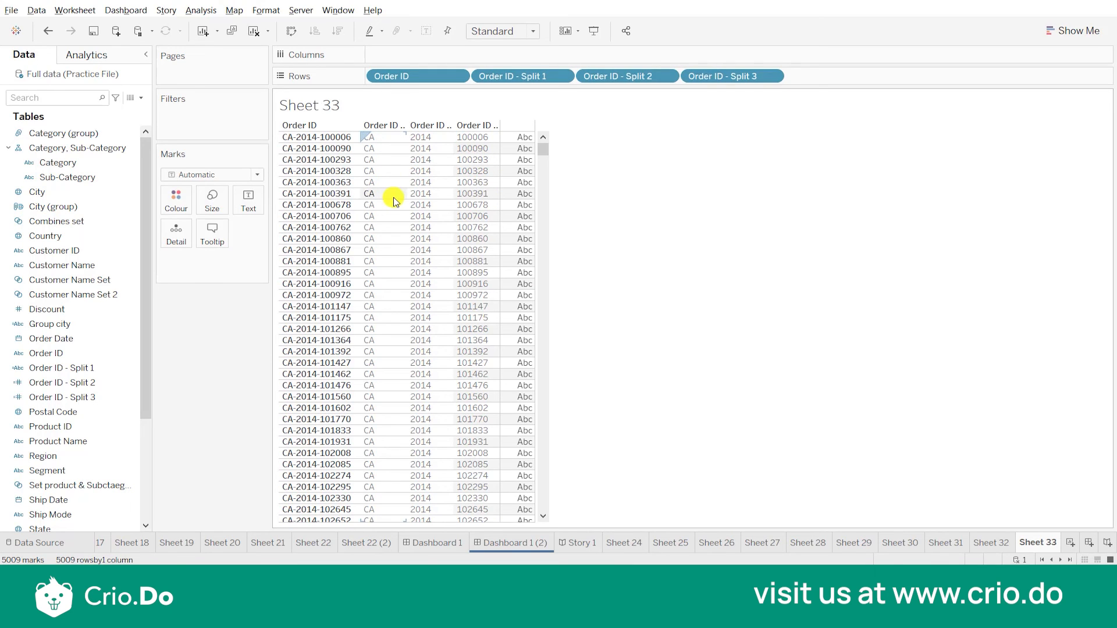
click(460, 75)
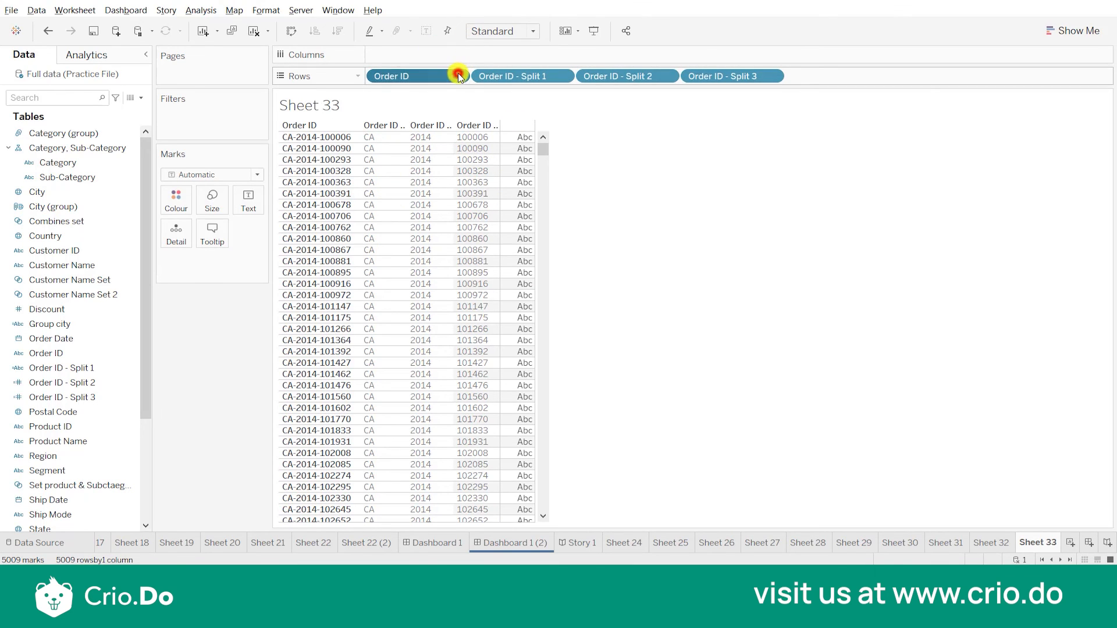
click(428, 302)
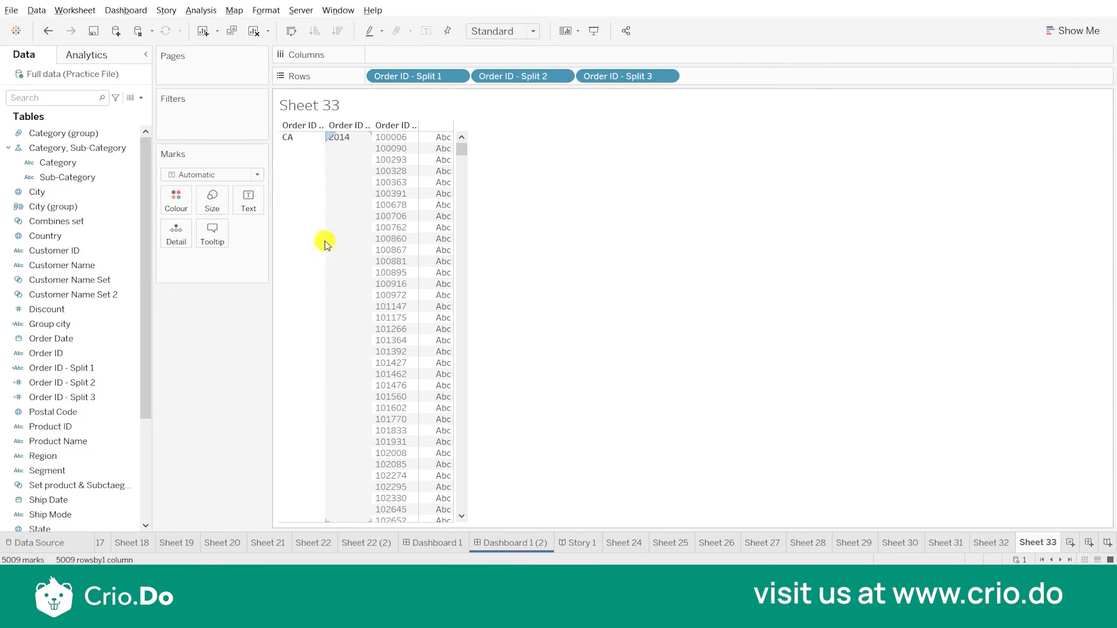
Filter the table by Order ID - Split 1, keeping only CA
click(296, 199)
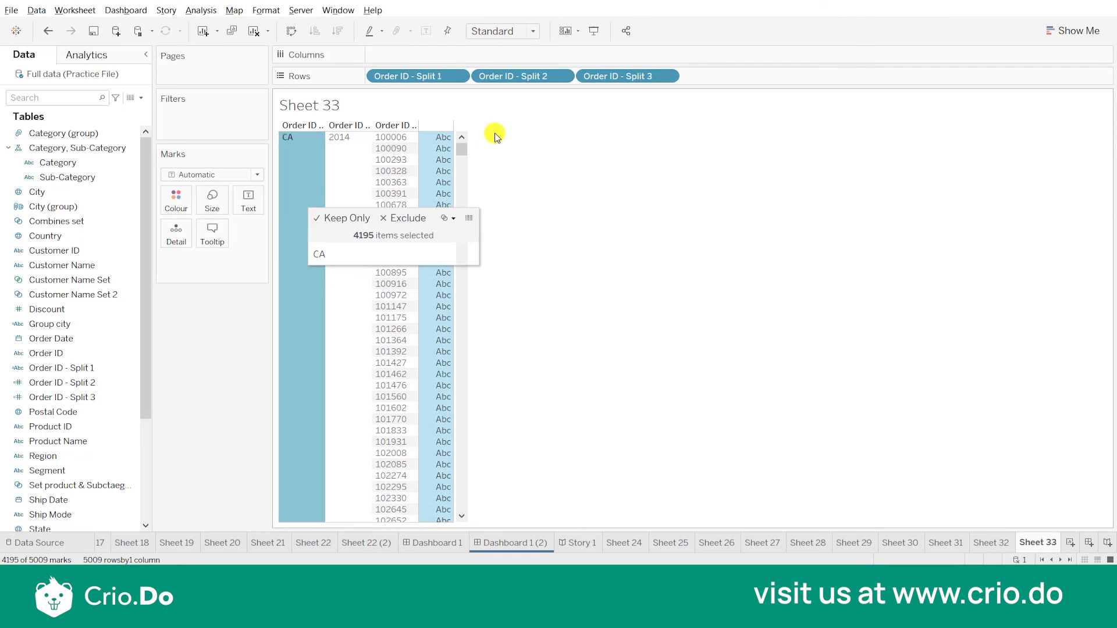
drag(461, 150, 451, 399)
click(492, 293)
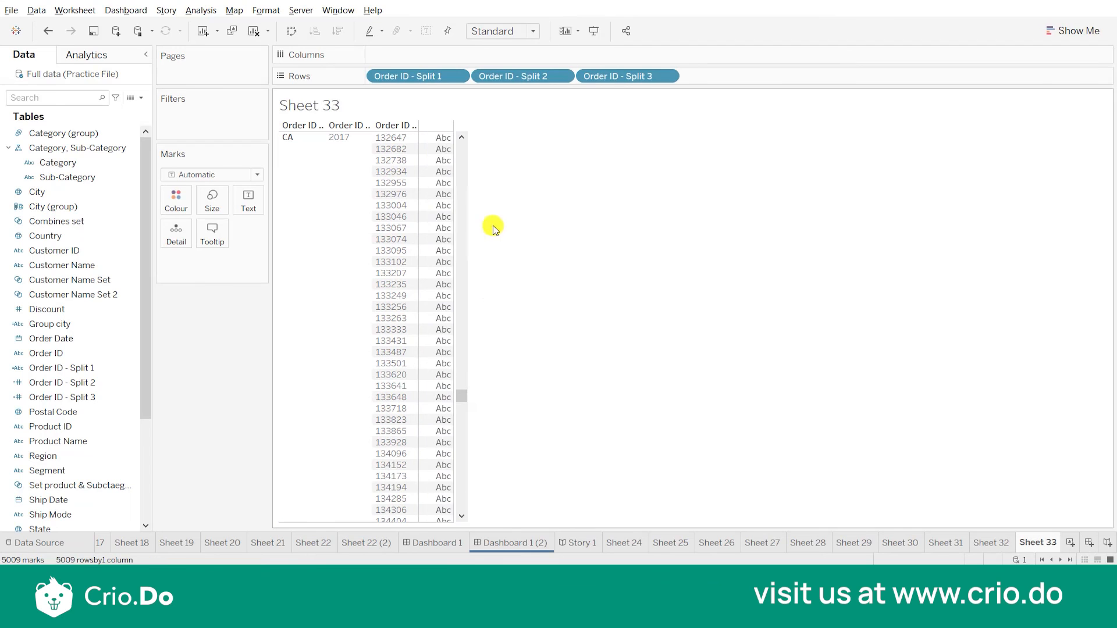
click(64, 382)
mouse_move(62, 375)
mouse_down()
mouse_move(189, 197)
mouse_move(200, 120)
mouse_up()
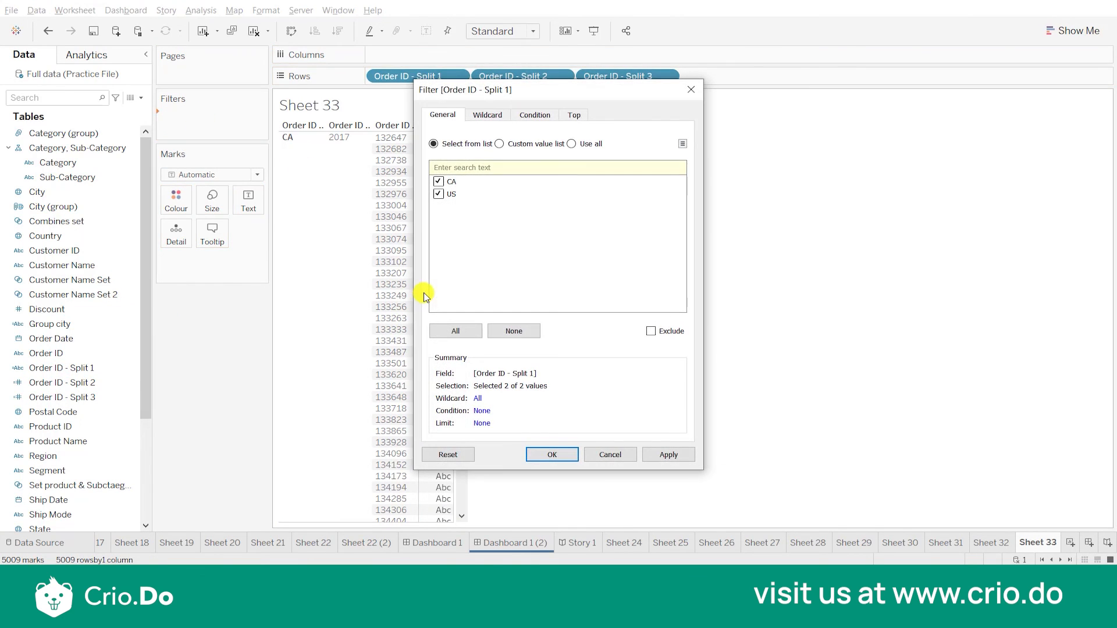
click(438, 195)
click(562, 454)
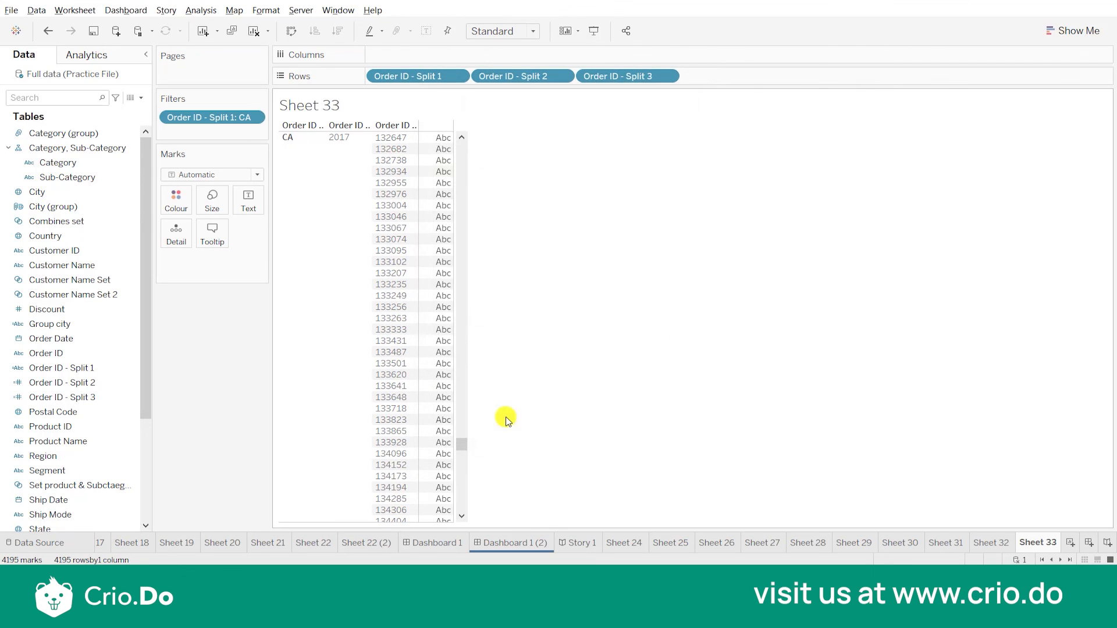
click(292, 192)
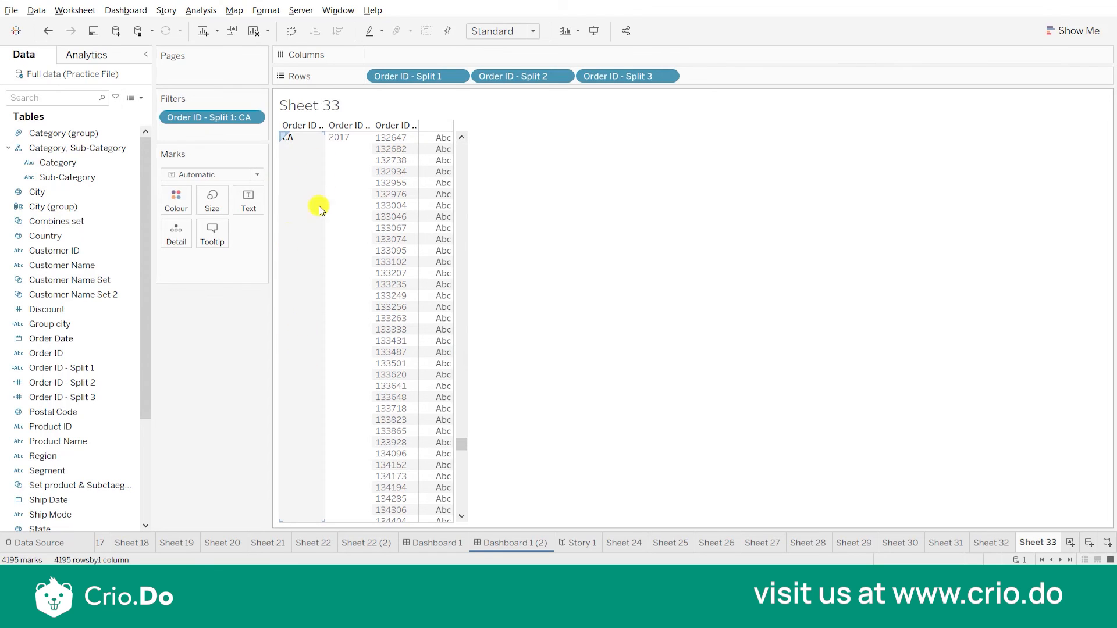
click(308, 275)
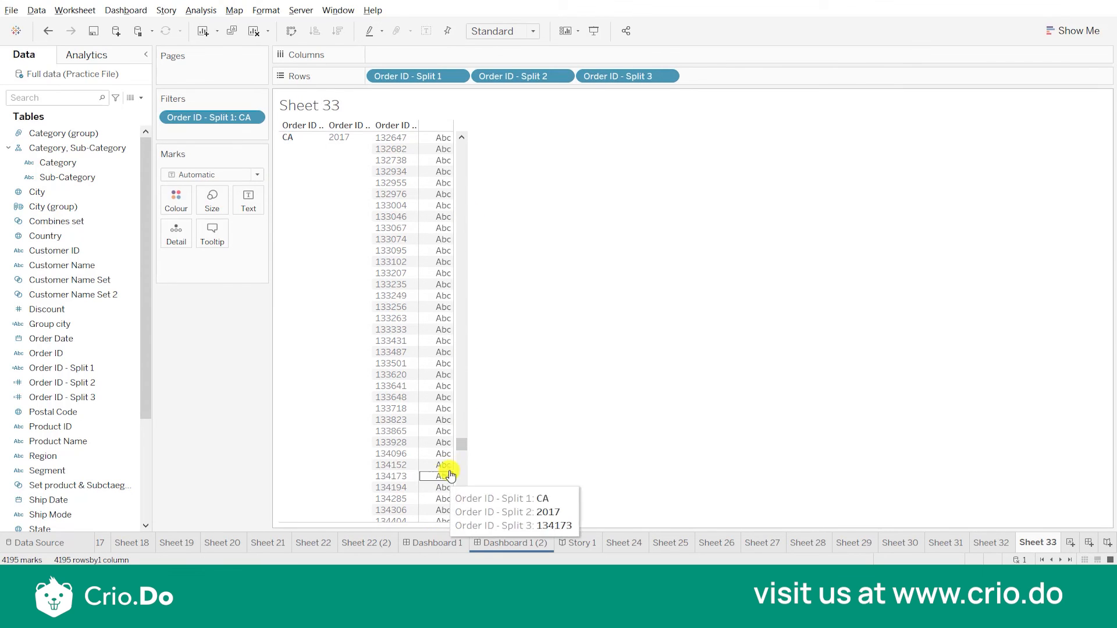
drag(461, 448, 461, 130)
Filter the table by Order ID - Split 2, keeping only 2017
click(79, 381)
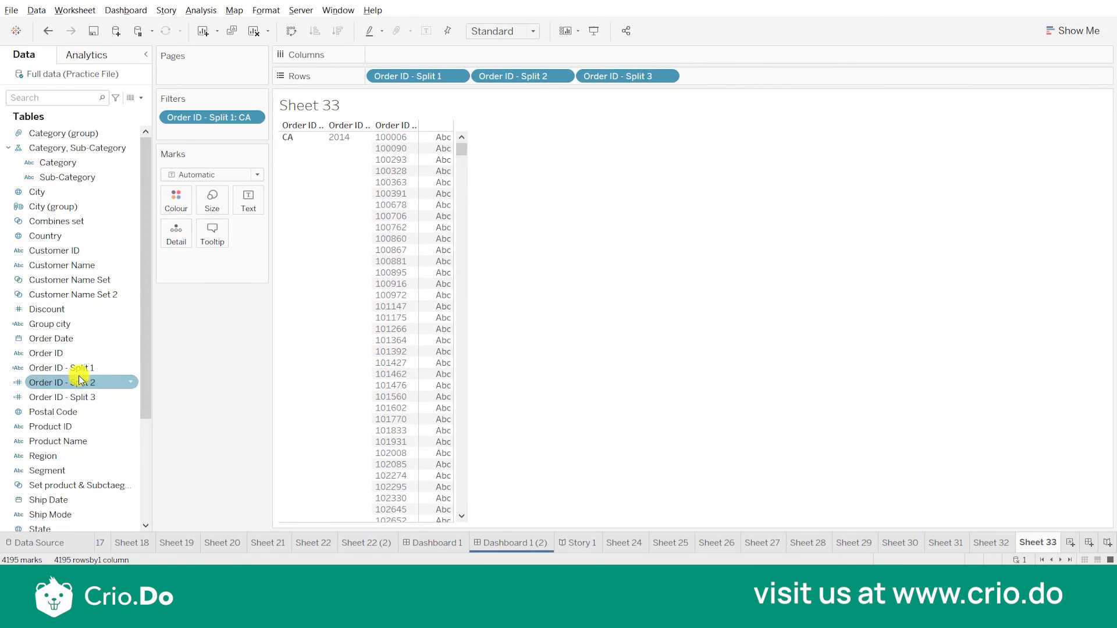
drag(86, 381, 206, 129)
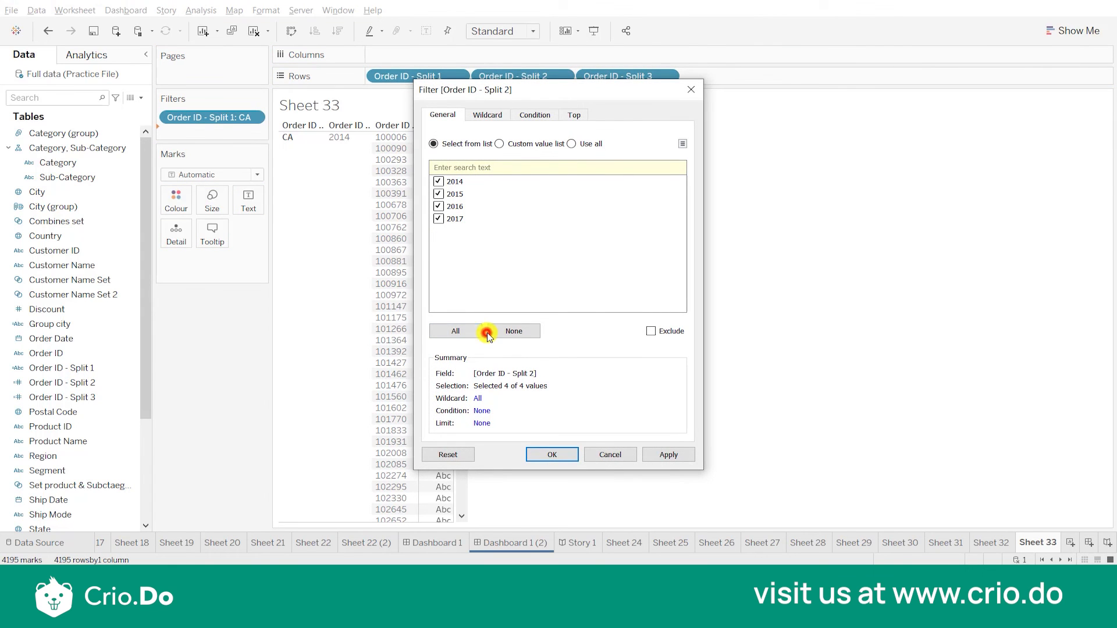
click(506, 330)
click(438, 219)
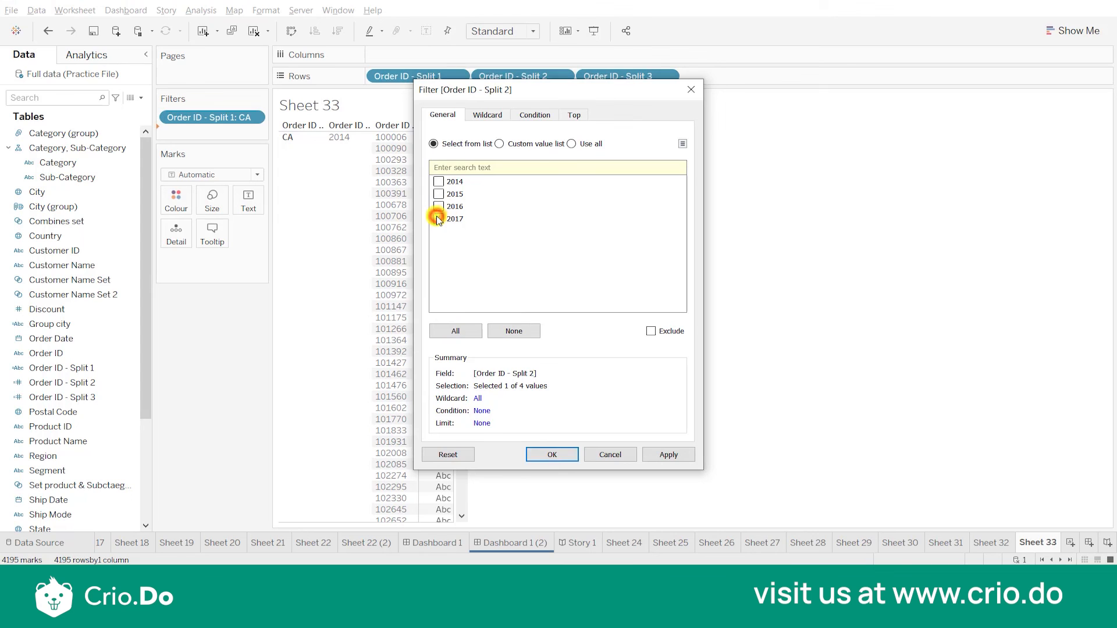
click(558, 457)
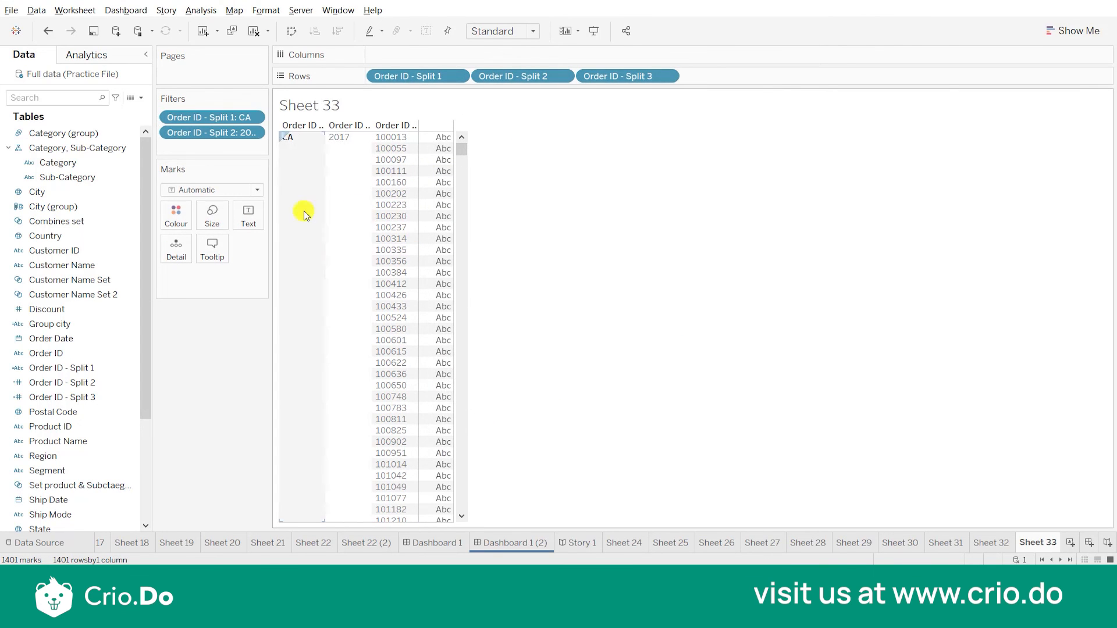
drag(463, 148, 471, 113)
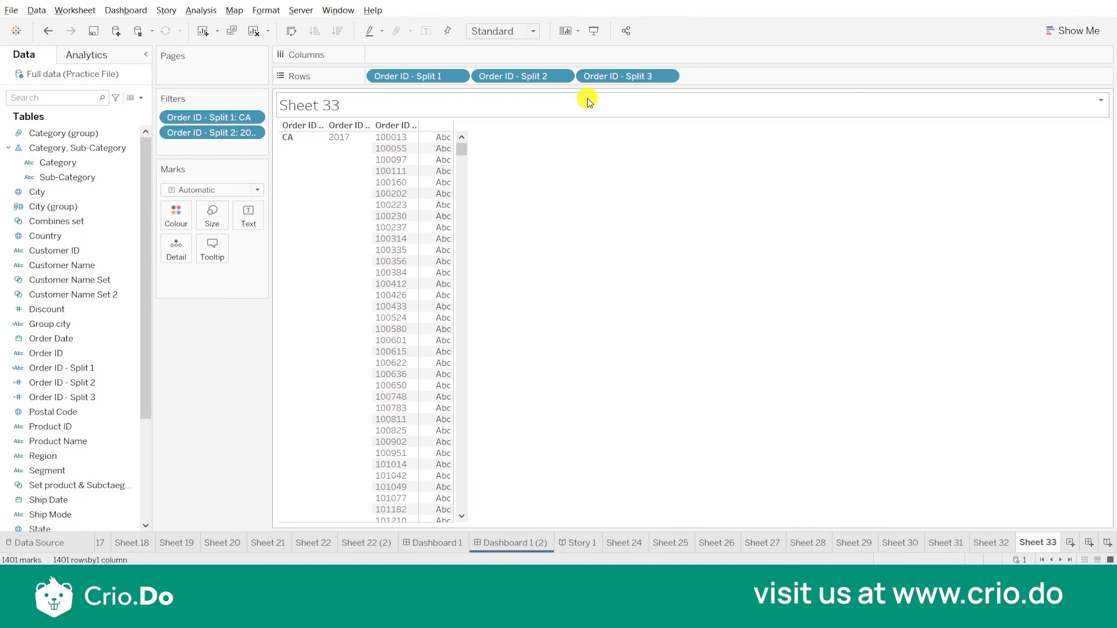
Move Order ID - Split 3 from the rows to the marks as text and aggregate it as a Count
drag(607, 80, 256, 214)
click(253, 275)
mouse_move(242, 433)
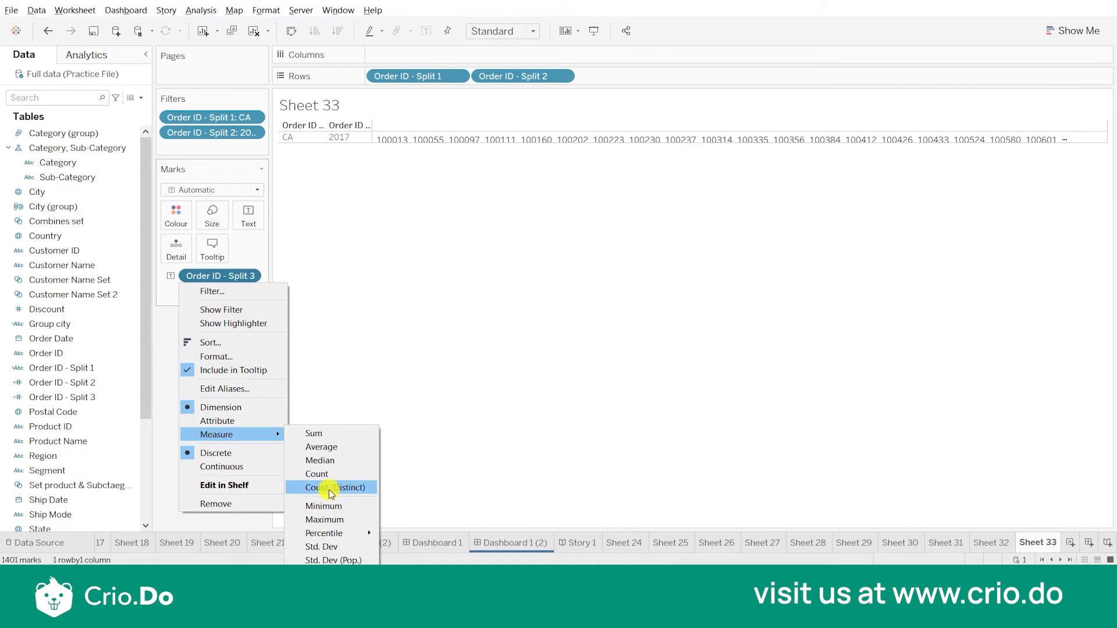
click(317, 474)
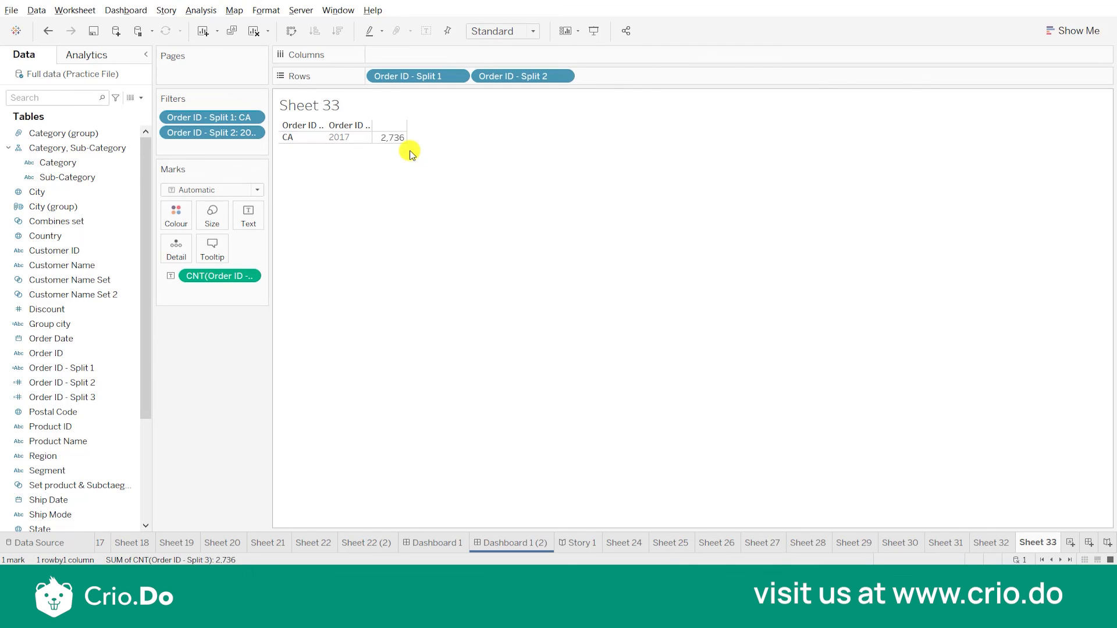
Examine the calculation behind Order ID - Split 1 and the SPLIT function's reference description, leaving the formula as it is
click(133, 366)
right_click(132, 367)
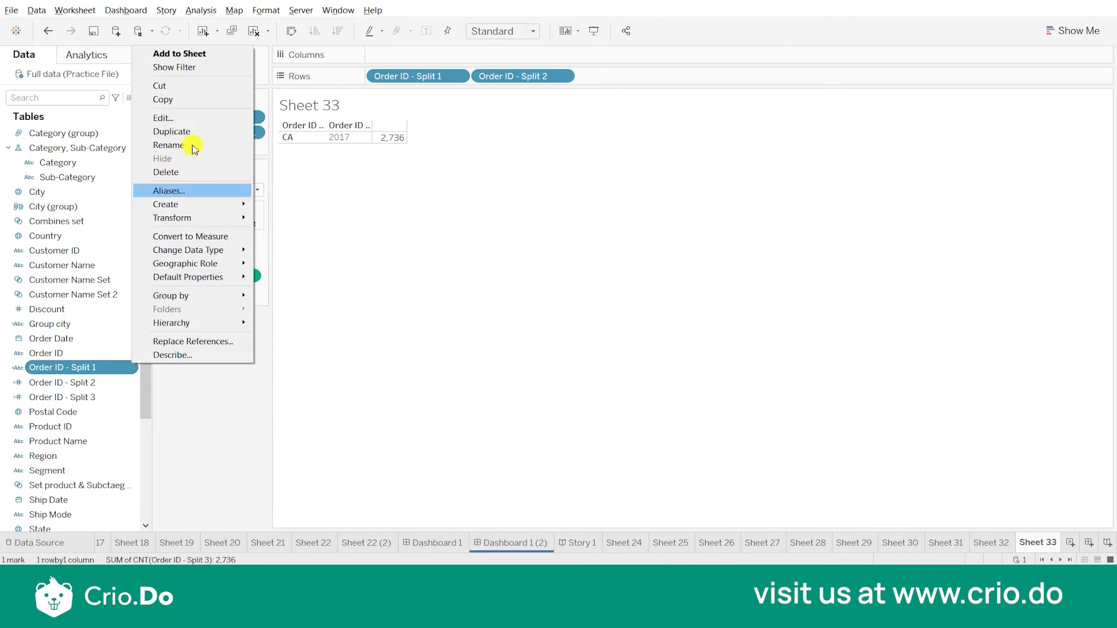
click(186, 116)
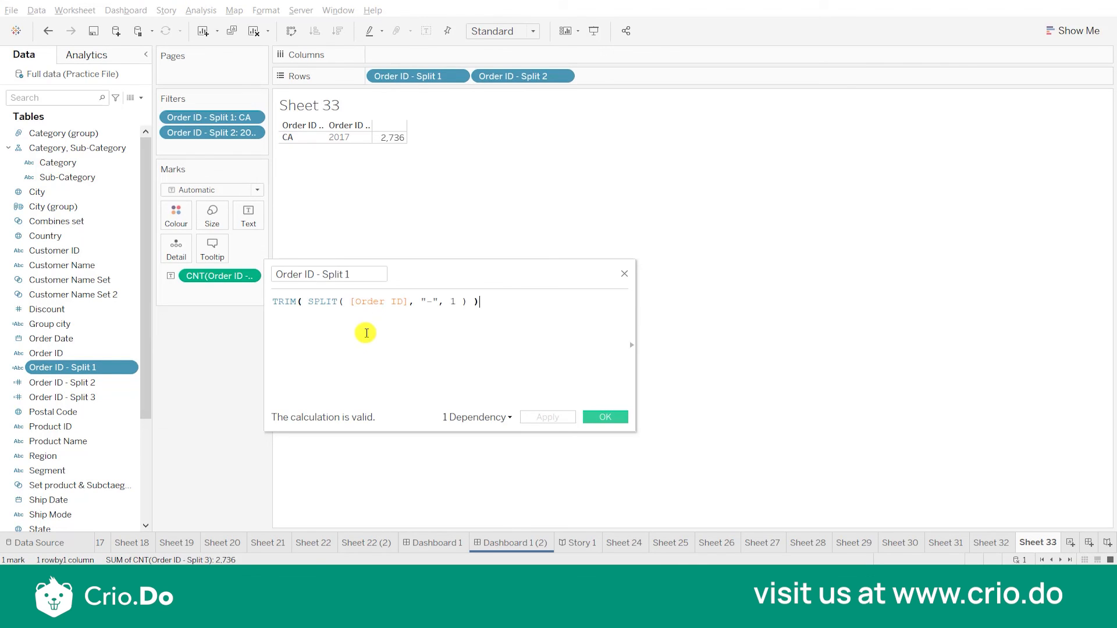
click(323, 303)
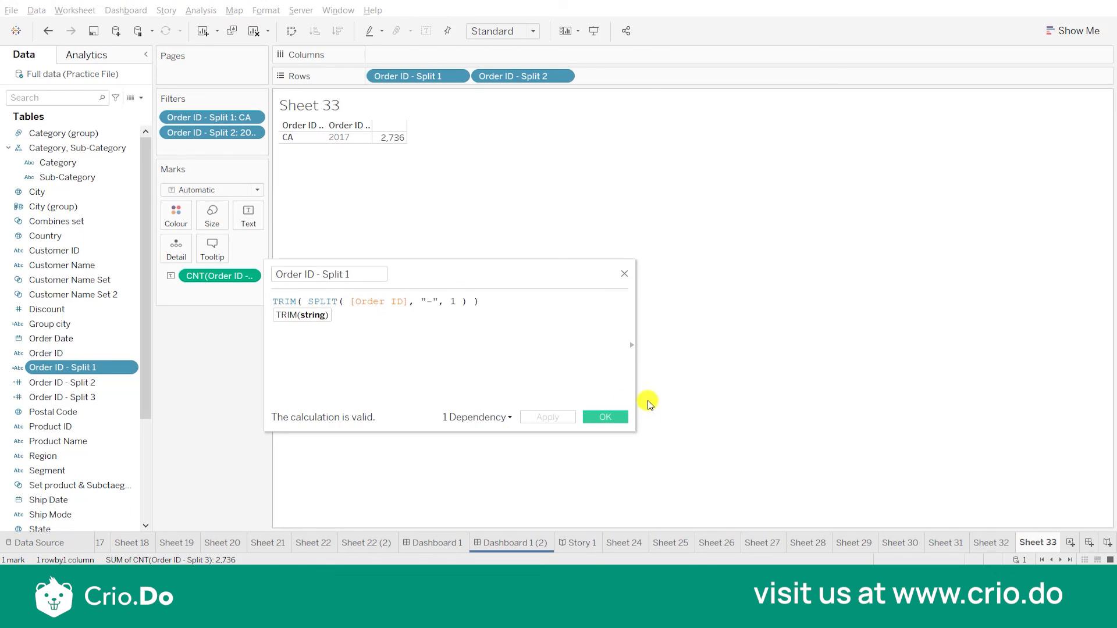
click(634, 343)
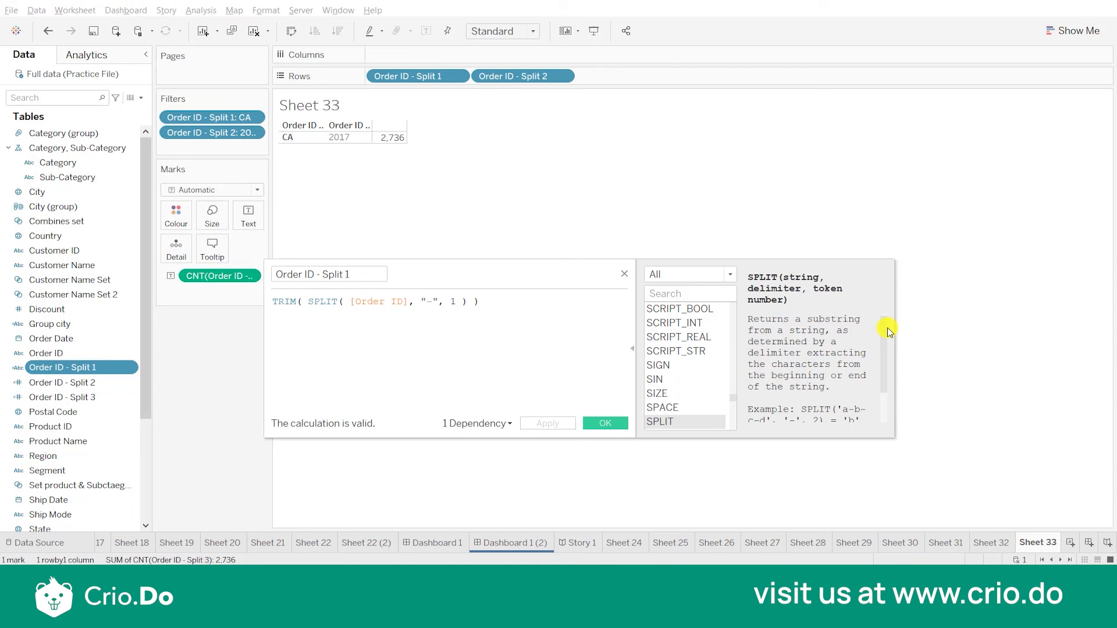
click(622, 277)
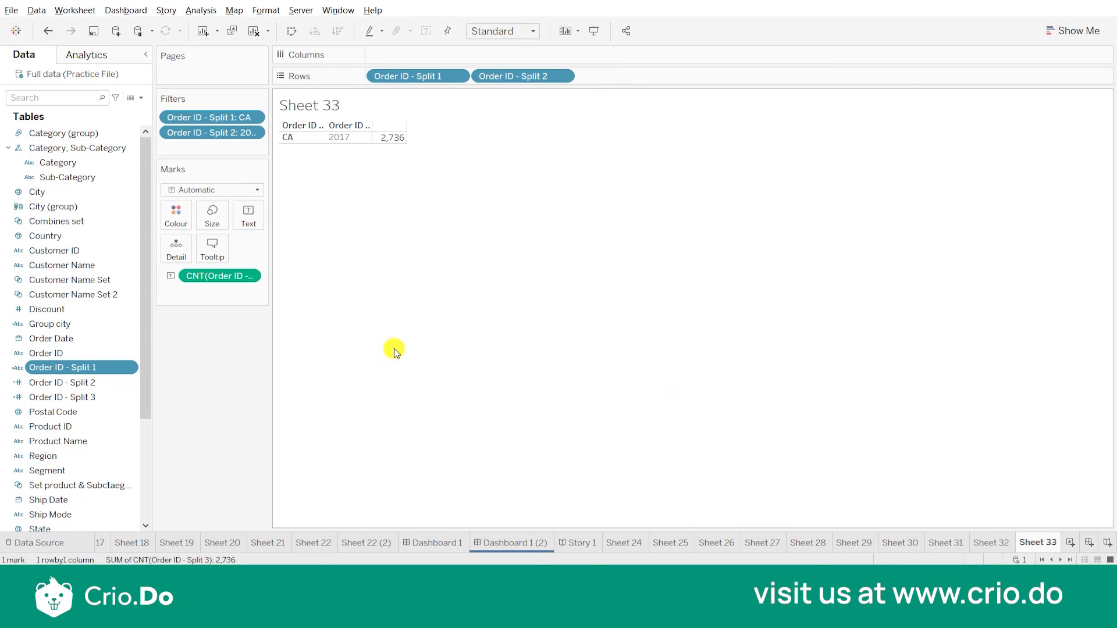
click(133, 353)
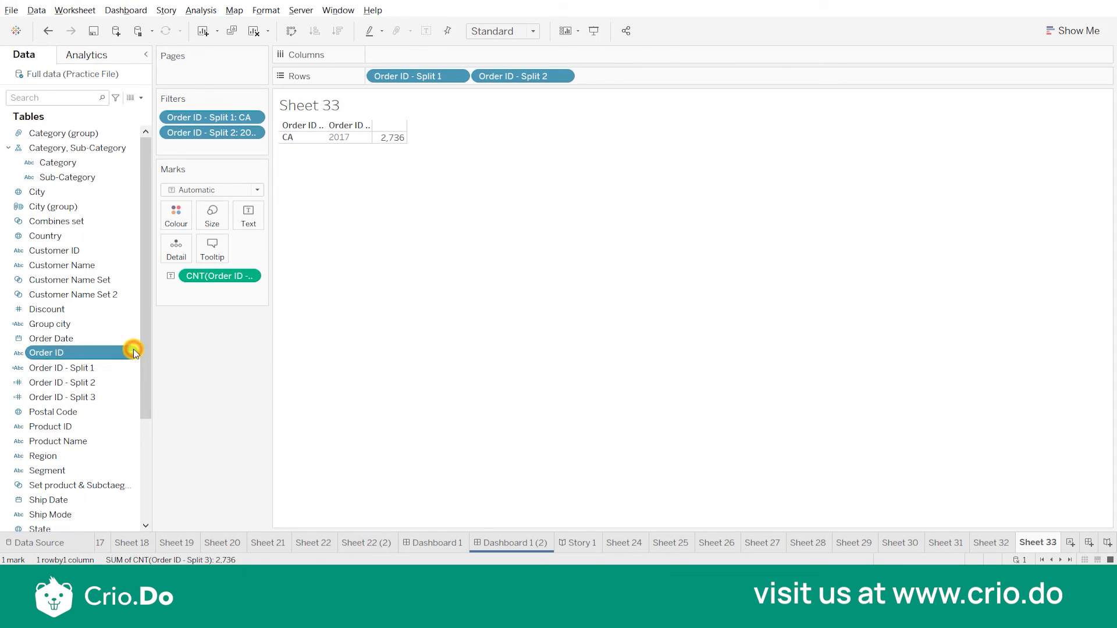
right_click(133, 352)
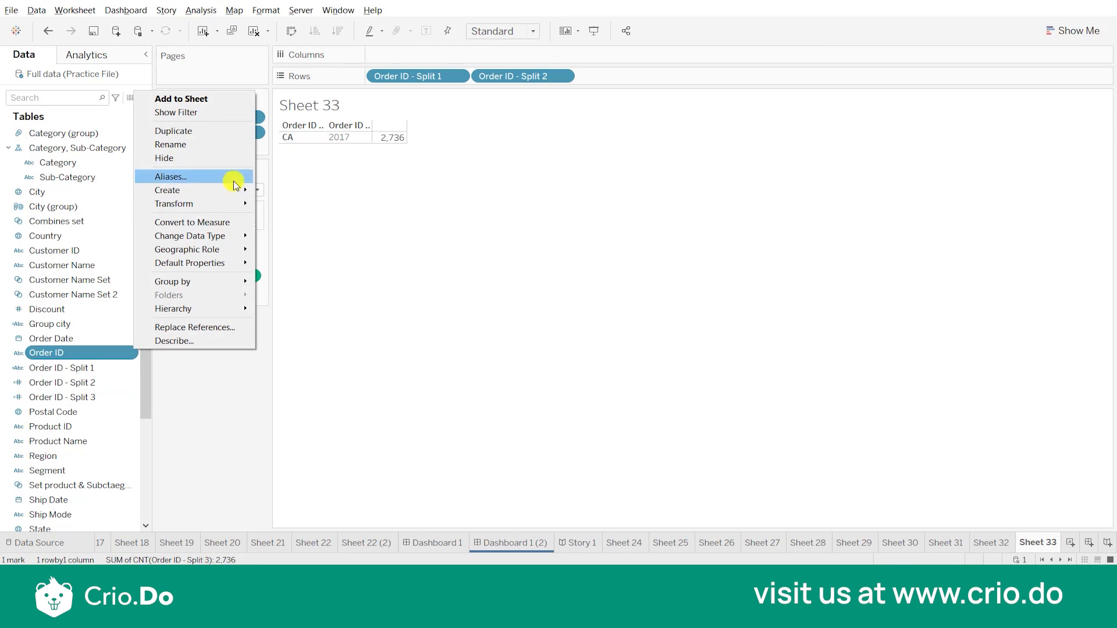
mouse_move(221, 203)
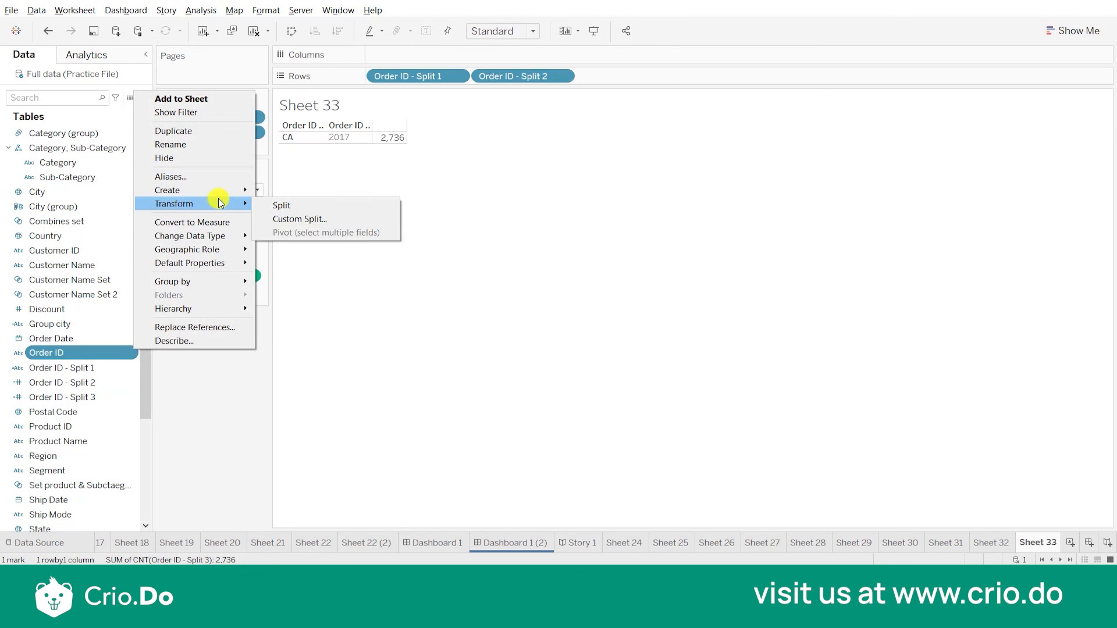
click(319, 224)
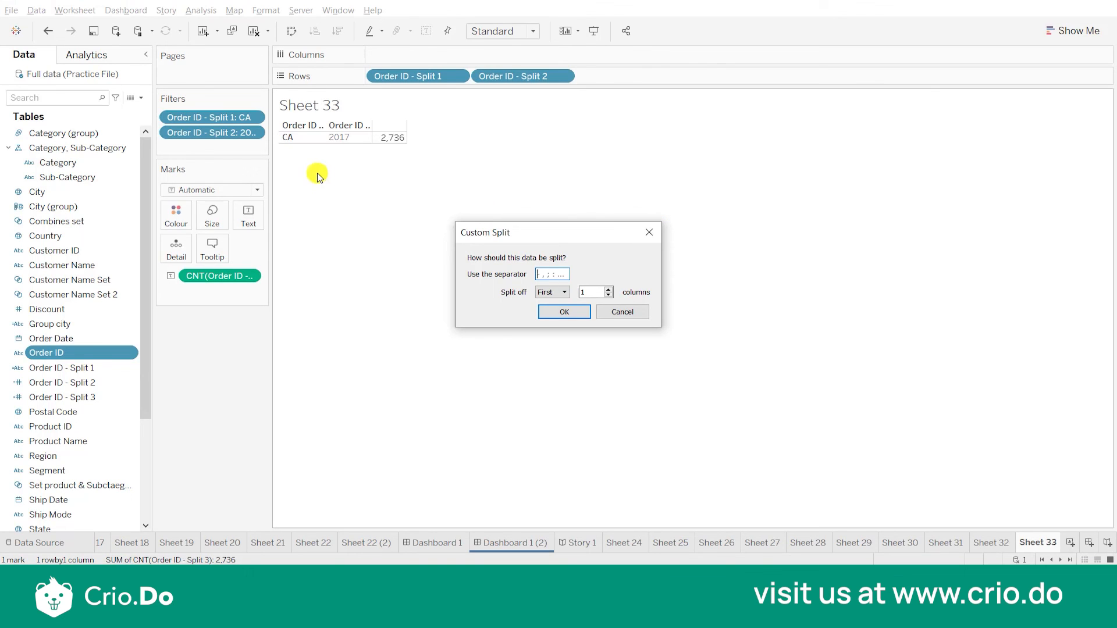
click(622, 311)
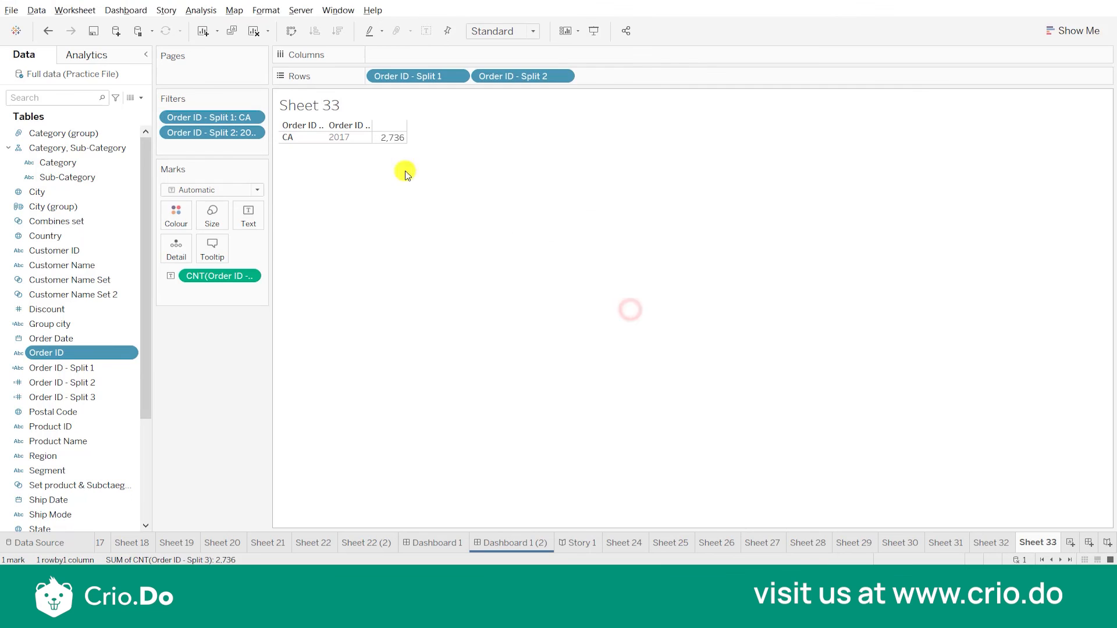
Clear Sheet 33 and list the original Order ID field in the rows
click(254, 32)
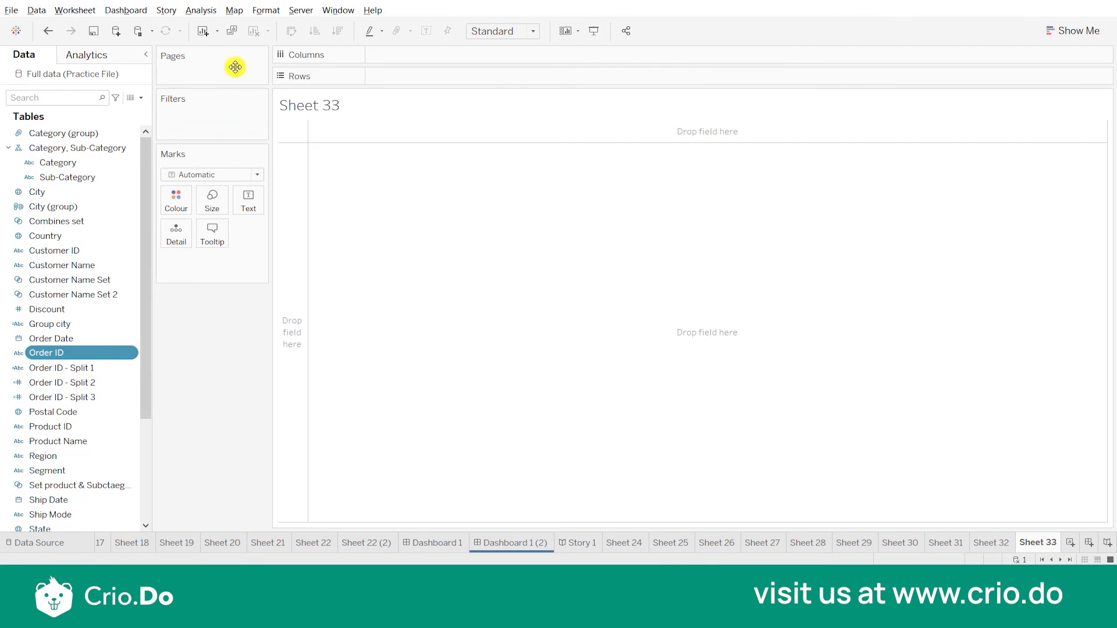
right_click(130, 353)
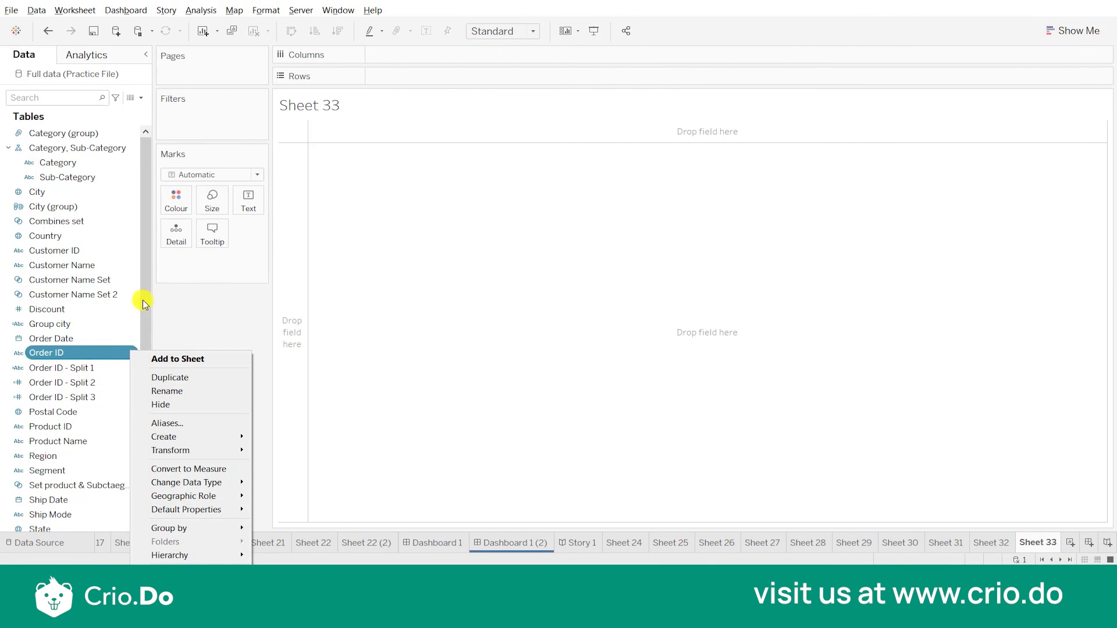
click(178, 324)
drag(79, 349, 429, 77)
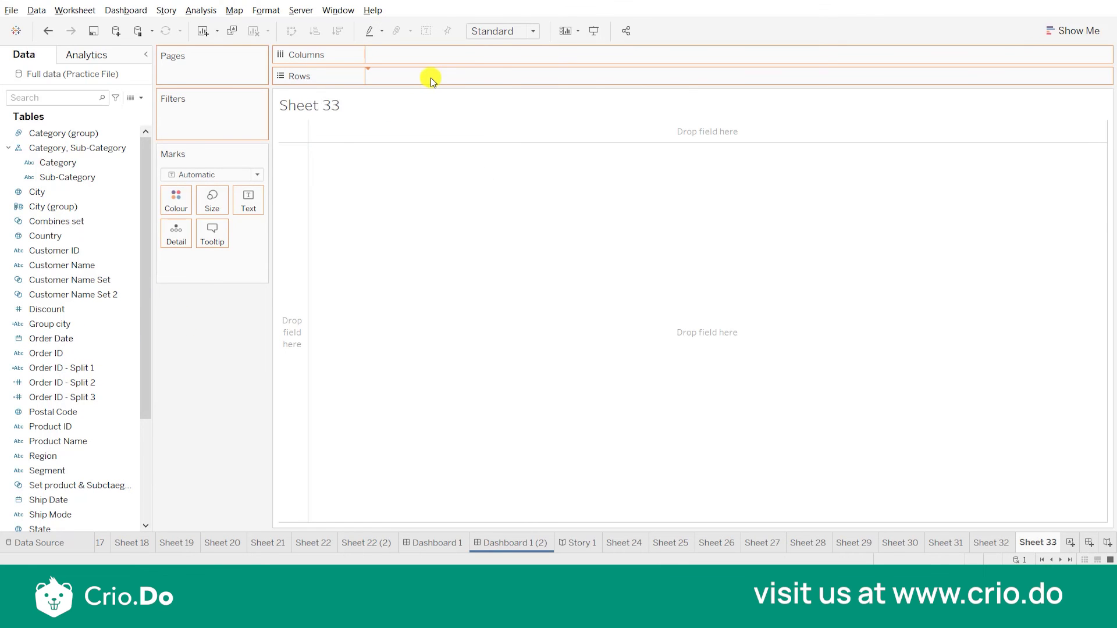
Create a Custom Split of Order ID using the separator "-" and splitting off the first 1 column
right_click(133, 353)
mouse_move(212, 204)
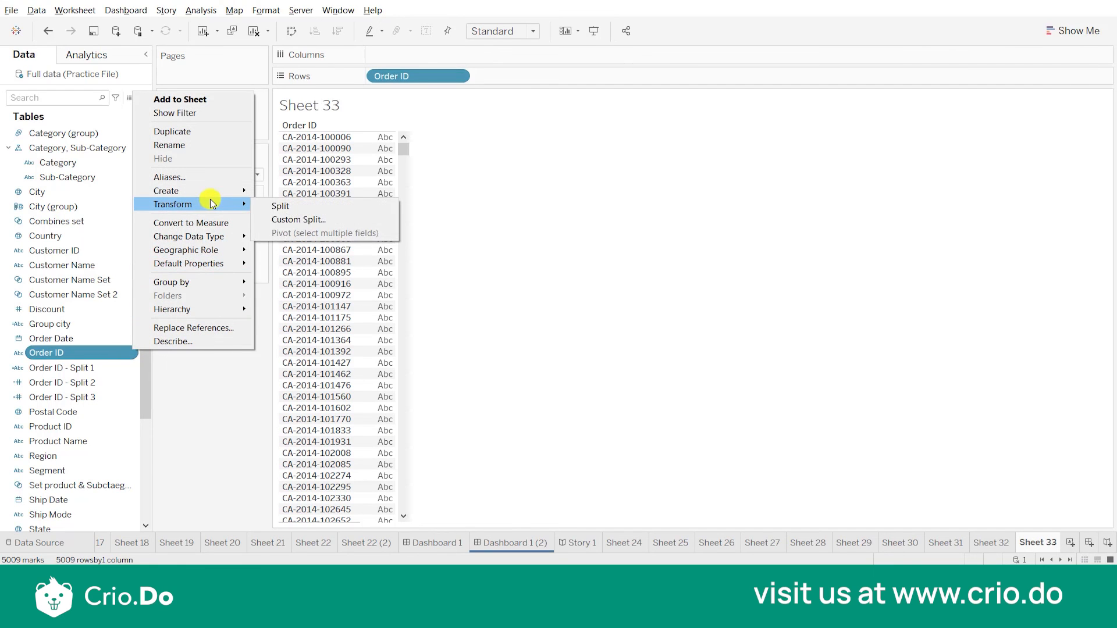
click(275, 220)
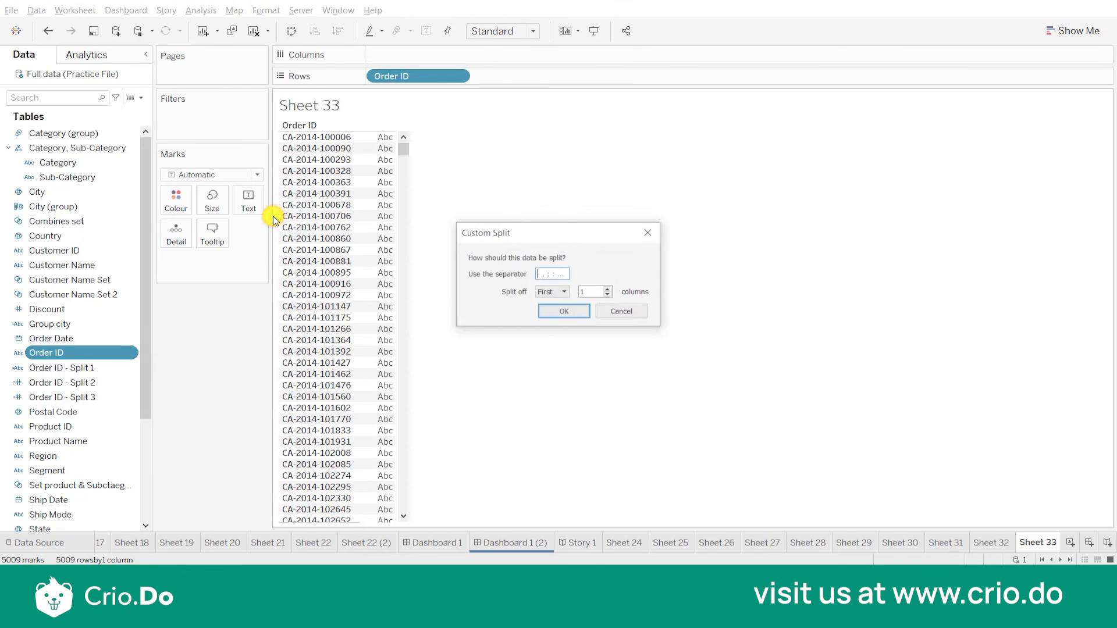
click(539, 275)
text(-)
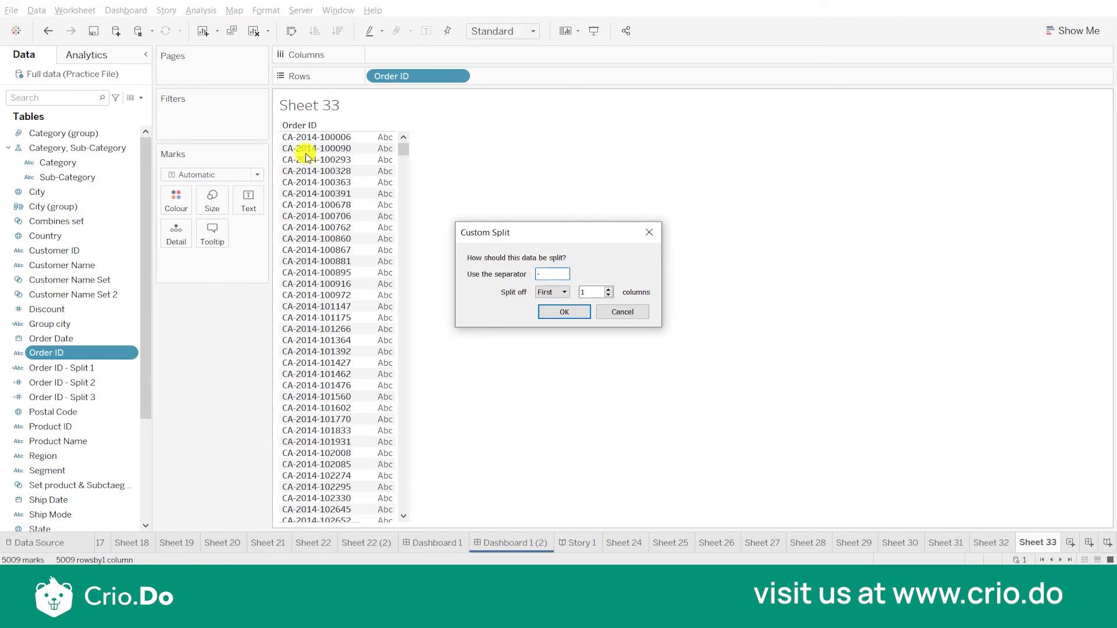
click(575, 313)
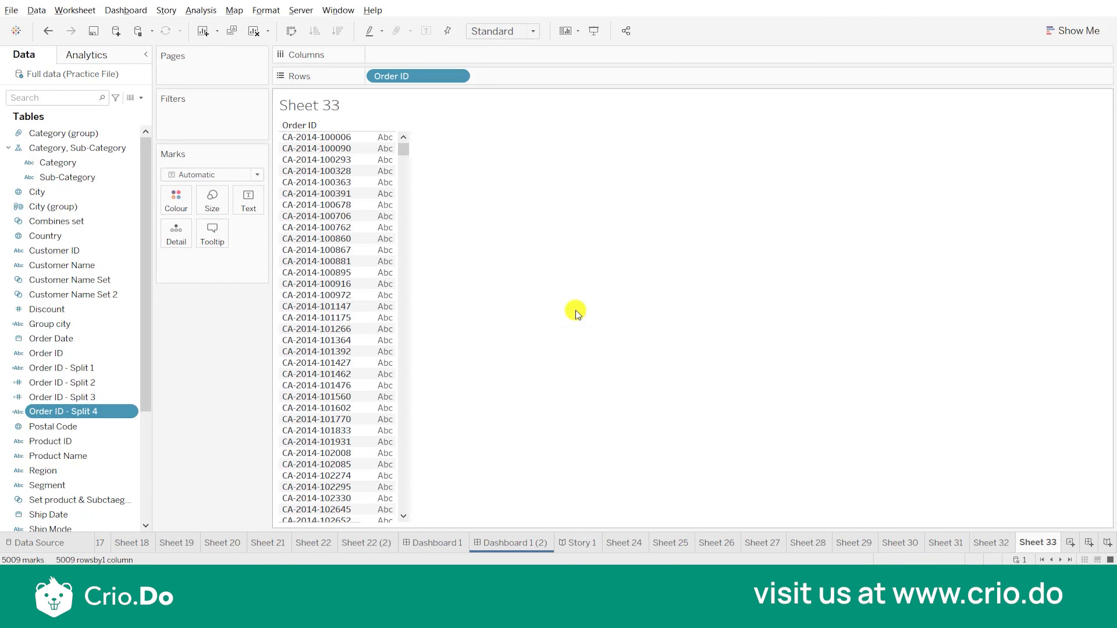
Add Order ID - Split 4 to the rows after Order ID and switch to the slide presentation
drag(68, 412, 532, 79)
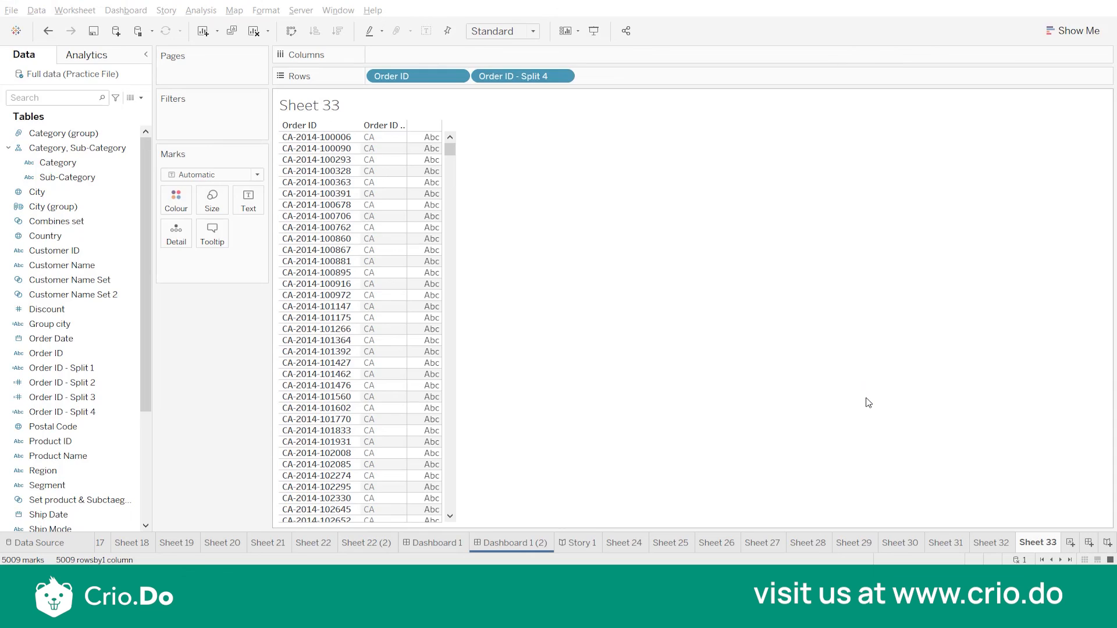
key(alt+Tab)
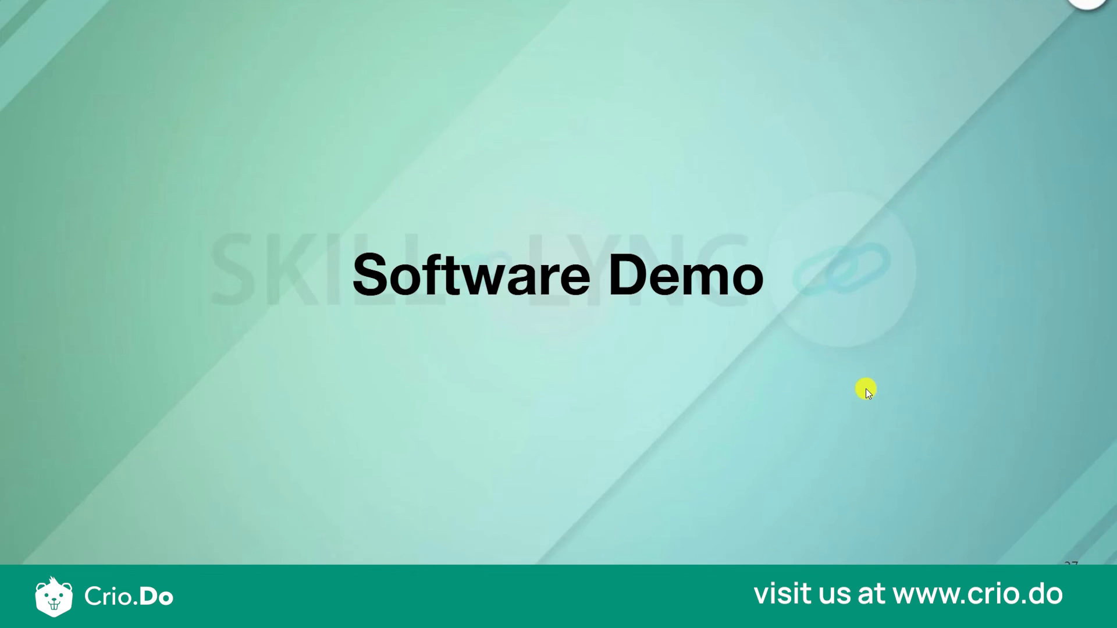